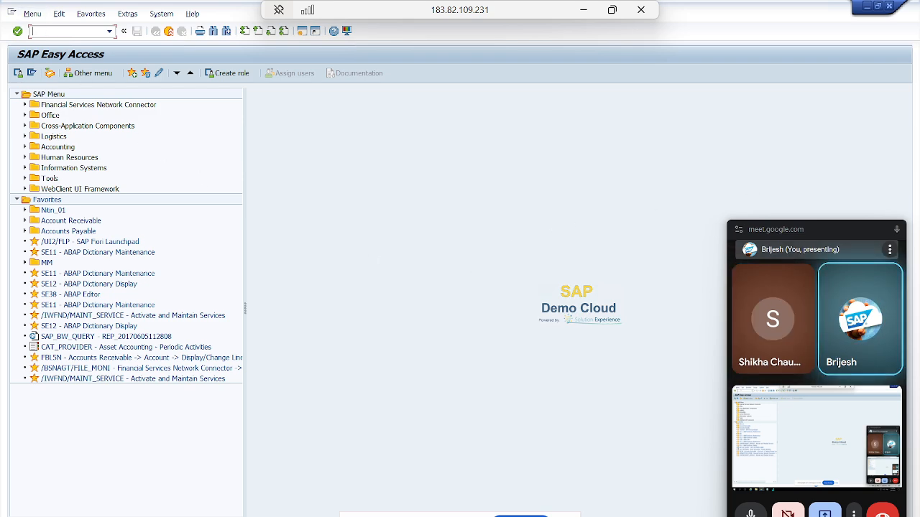
Open the field status variants with transaction /nobc4 and list the field status groups of variant 0001
{"action": "type", "text": "4"}
{"action": "key", "text": "Return"}
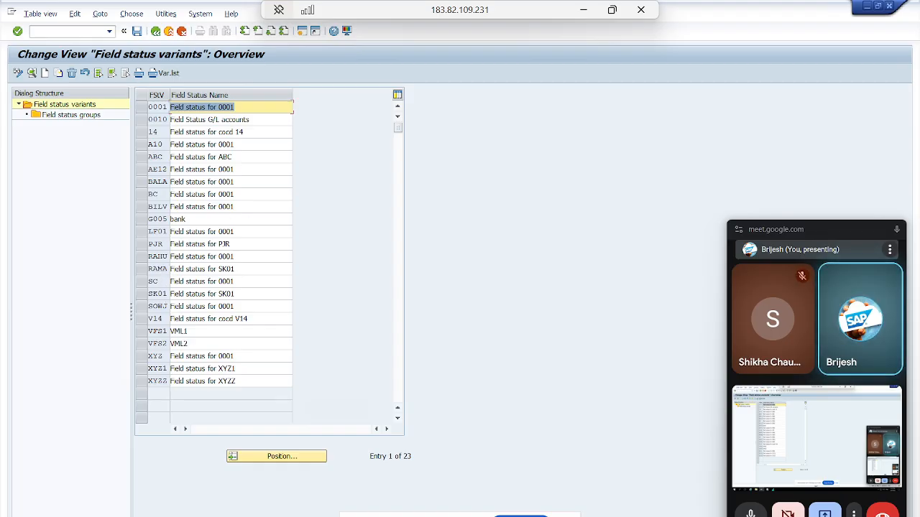
{"action": "left_click", "coordinate": [144, 109]}
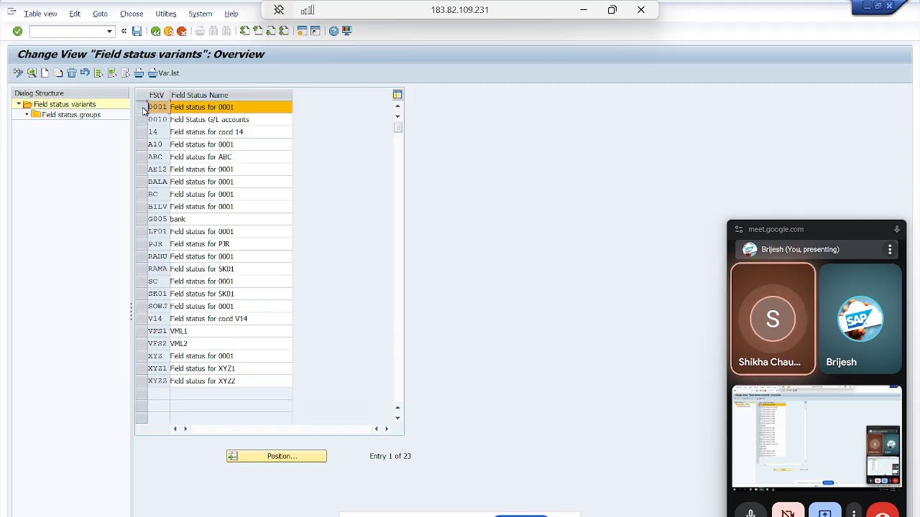
{"action": "left_click", "coordinate": [53, 117]}
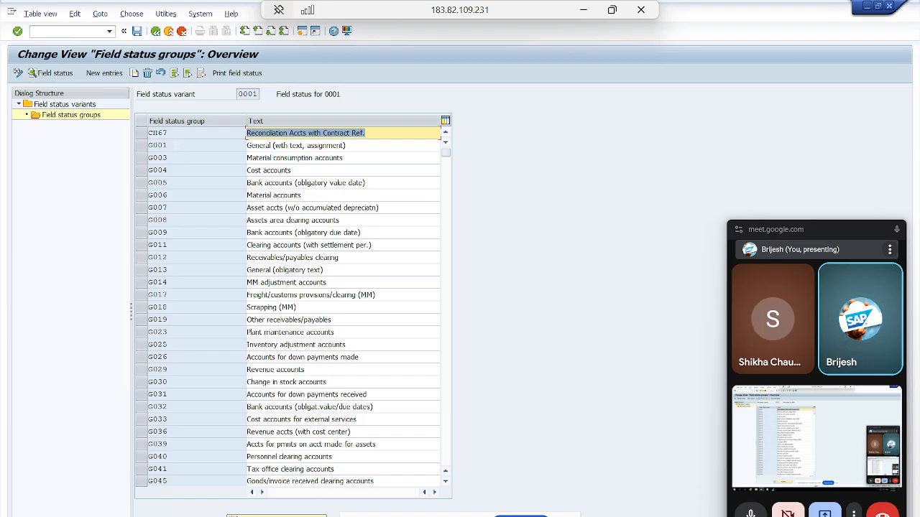
Examine the general data field settings of field status group G001, and return to the field status variants overview
{"action": "left_click", "coordinate": [176, 145]}
{"action": "double_click", "coordinate": [176, 145]}
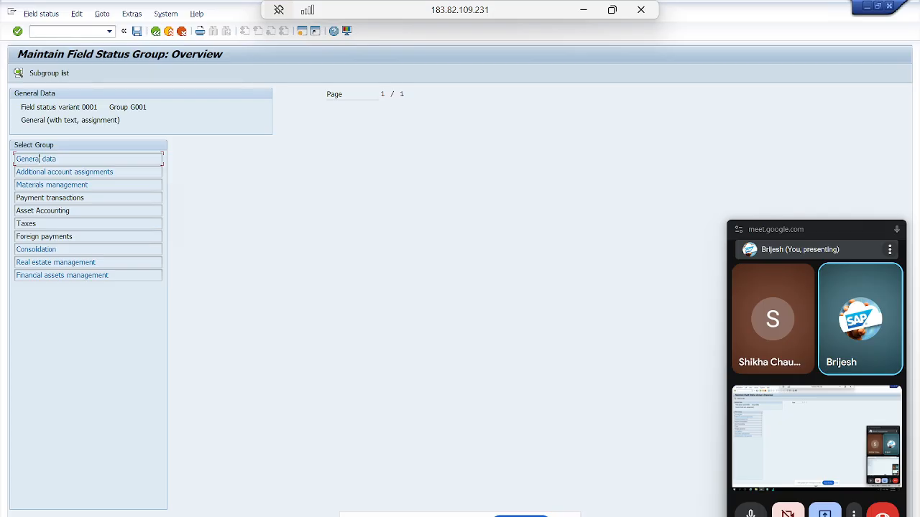
{"action": "double_click", "coordinate": [39, 160]}
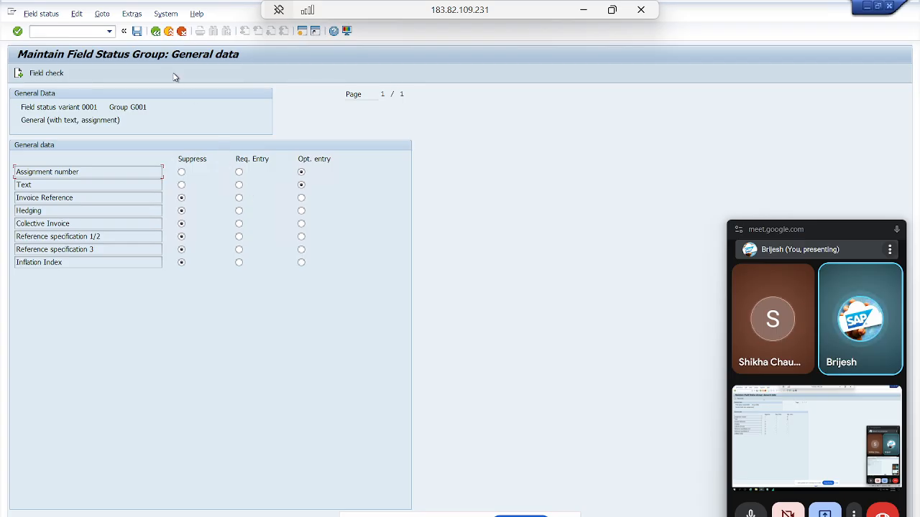
{"action": "left_click", "coordinate": [155, 32]}
{"action": "left_click", "coordinate": [156, 31]}
{"action": "left_click", "coordinate": [155, 31]}
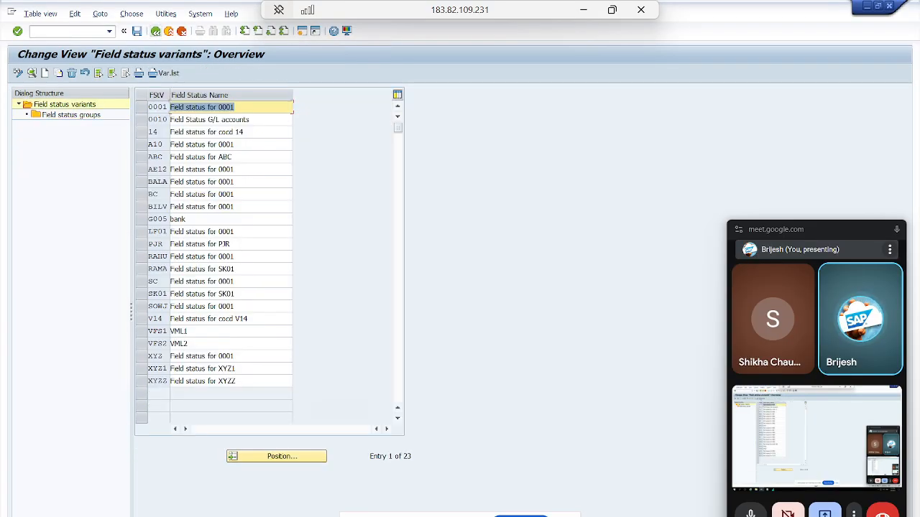
Copy field status variant 0001 with its dependent entries to a new variant TM, and save it under the proposed customizing request
{"action": "left_click", "coordinate": [141, 107]}
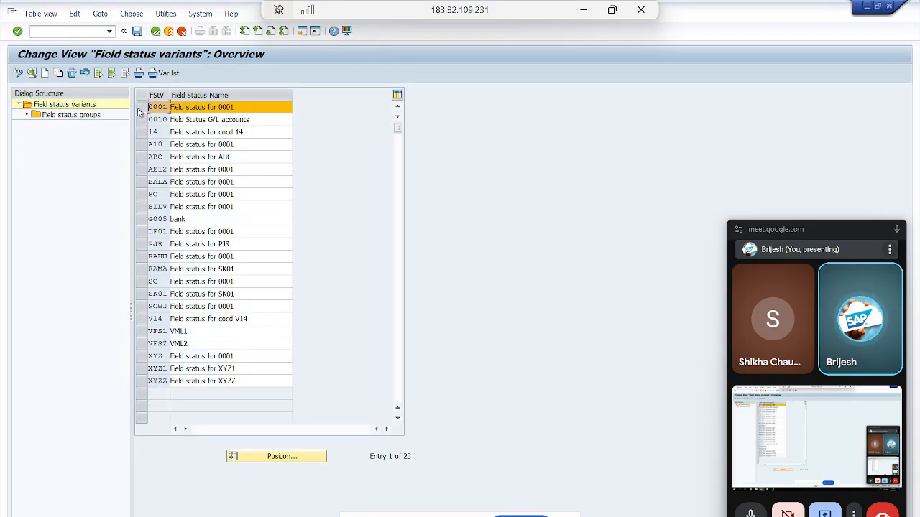
{"action": "left_click", "coordinate": [58, 75]}
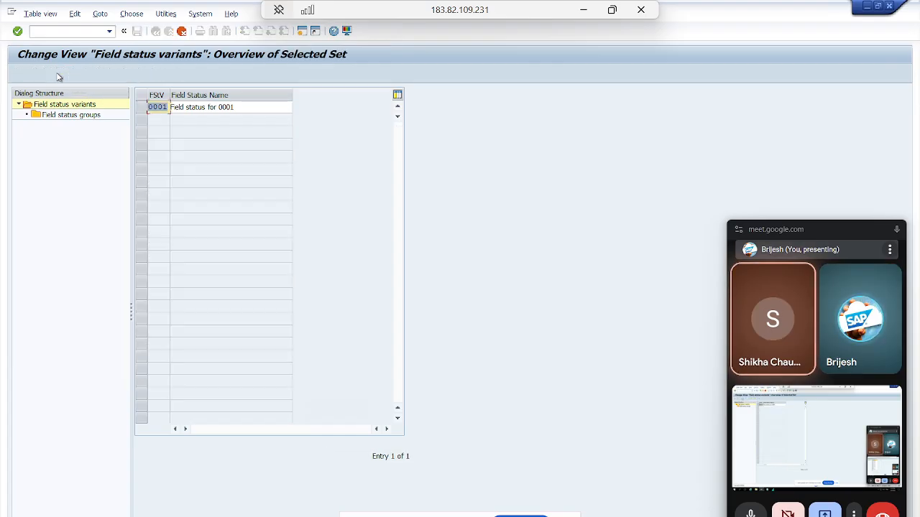
{"action": "left_click", "coordinate": [167, 109]}
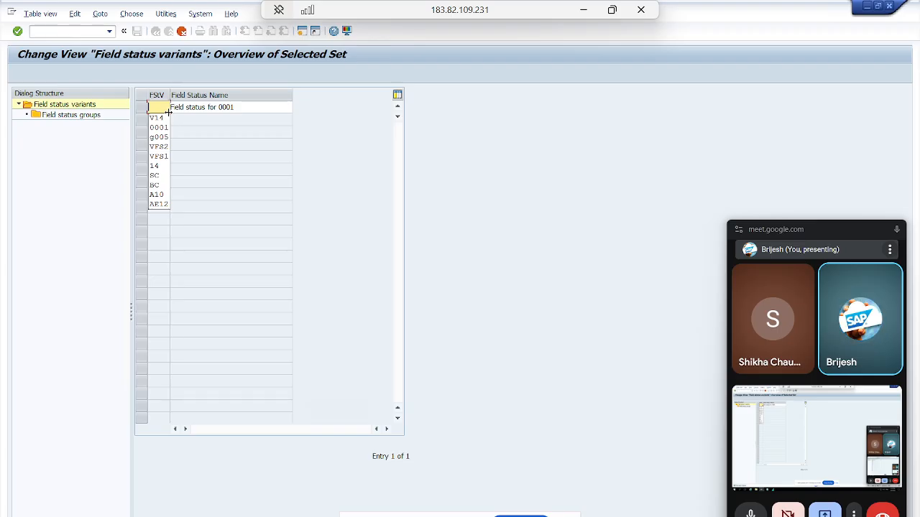
{"action": "key", "text": "Caps_Lock"}
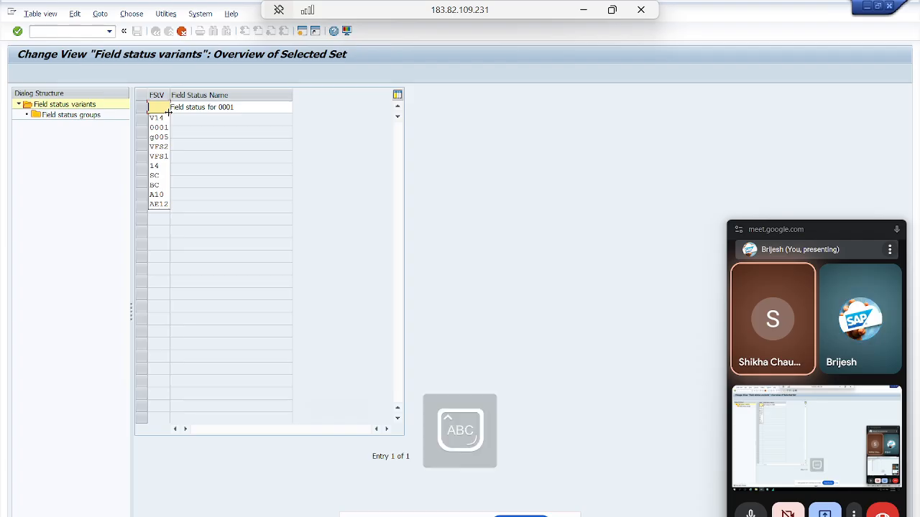
{"action": "type", "text": "TM"}
{"action": "key", "text": "Return"}
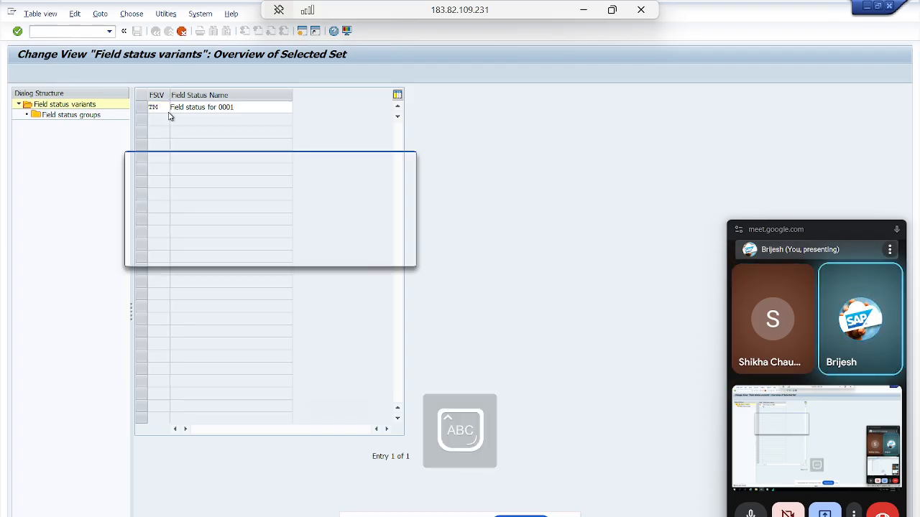
{"action": "left_click", "coordinate": [325, 193]}
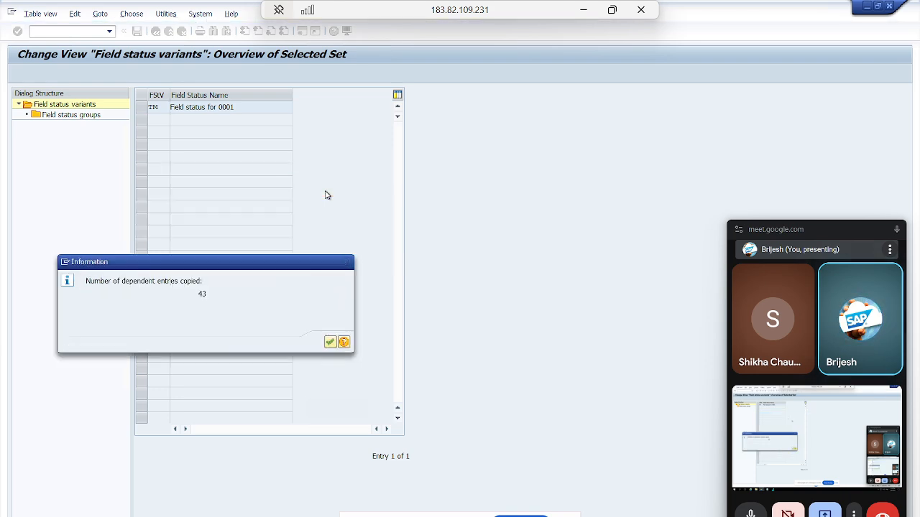
{"action": "key", "text": "Return"}
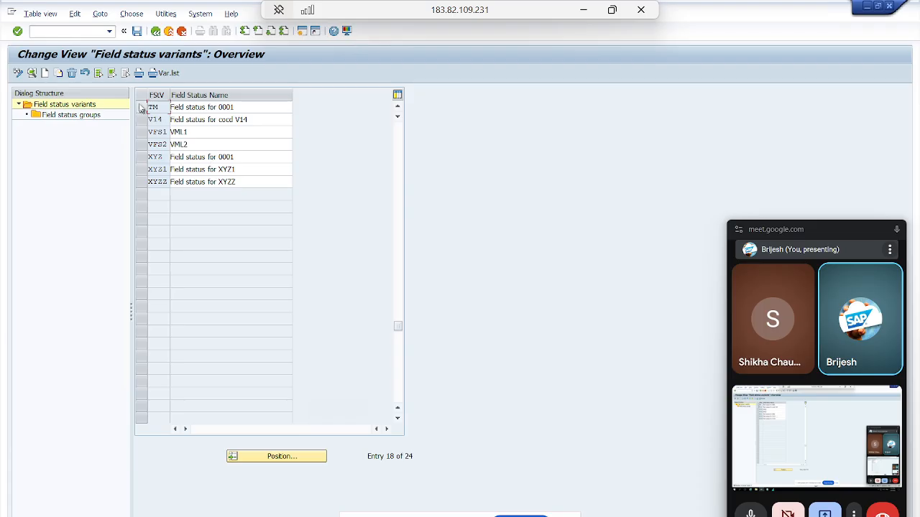
{"action": "left_click", "coordinate": [136, 30]}
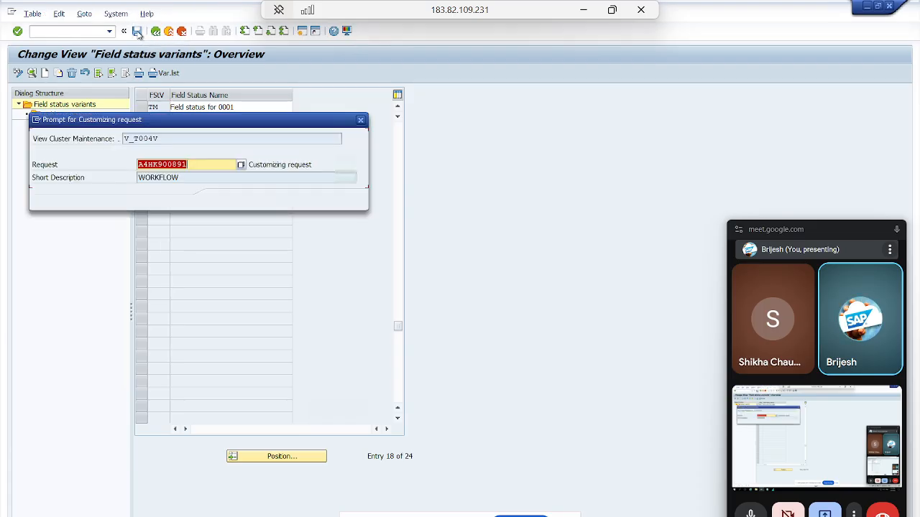
{"action": "left_click", "coordinate": [224, 202]}
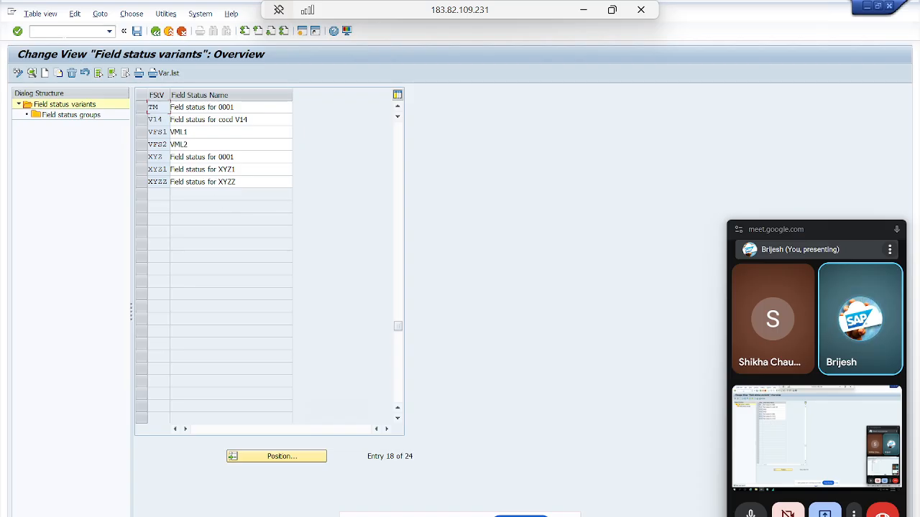
Assign field status variant TM to company code TM in transaction /NOBC5 and save under the proposed customizing request
{"action": "type", "text": "/NOBC5"}
{"action": "key", "text": "Return"}
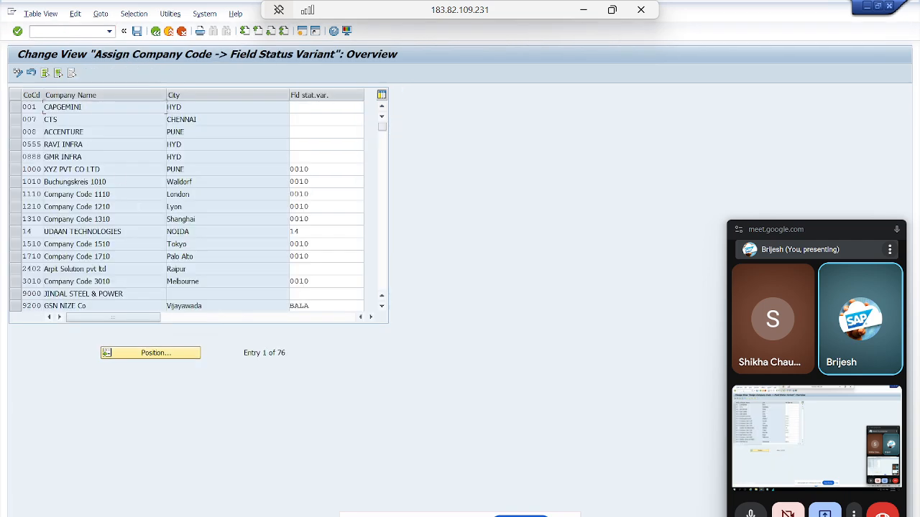
{"action": "left_click", "coordinate": [171, 354]}
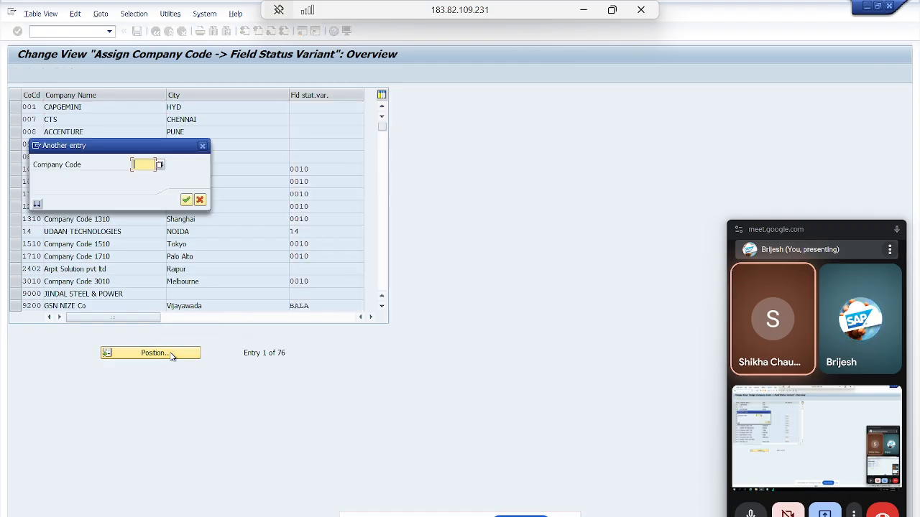
{"action": "type", "text": "tm"}
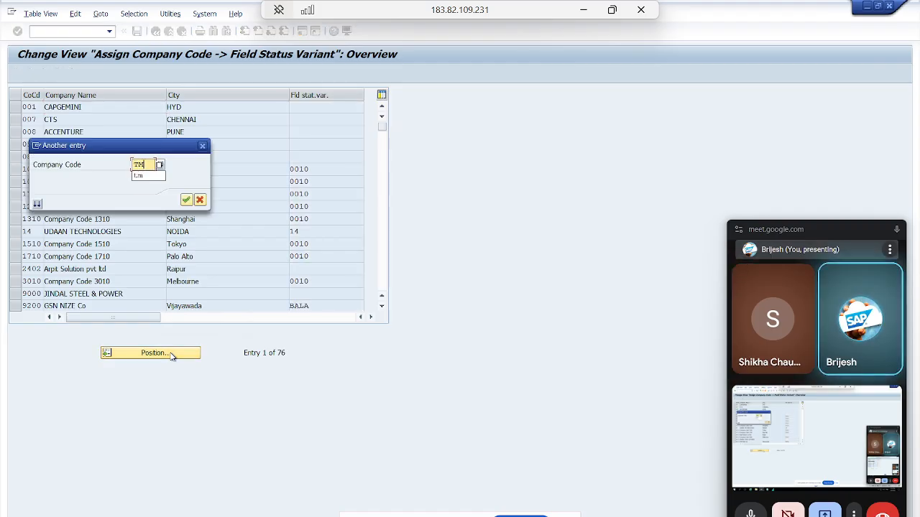
{"action": "key", "text": "Return"}
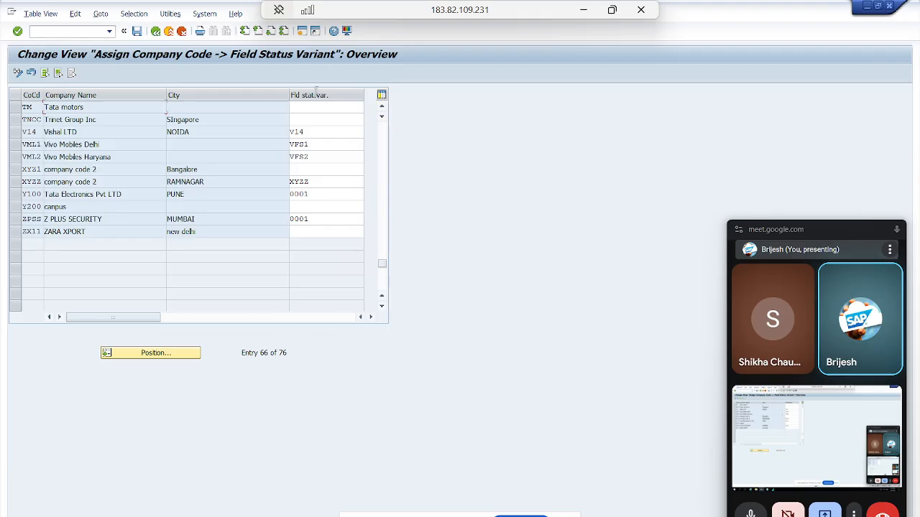
{"action": "left_click", "coordinate": [323, 107]}
{"action": "type", "text": "TM"}
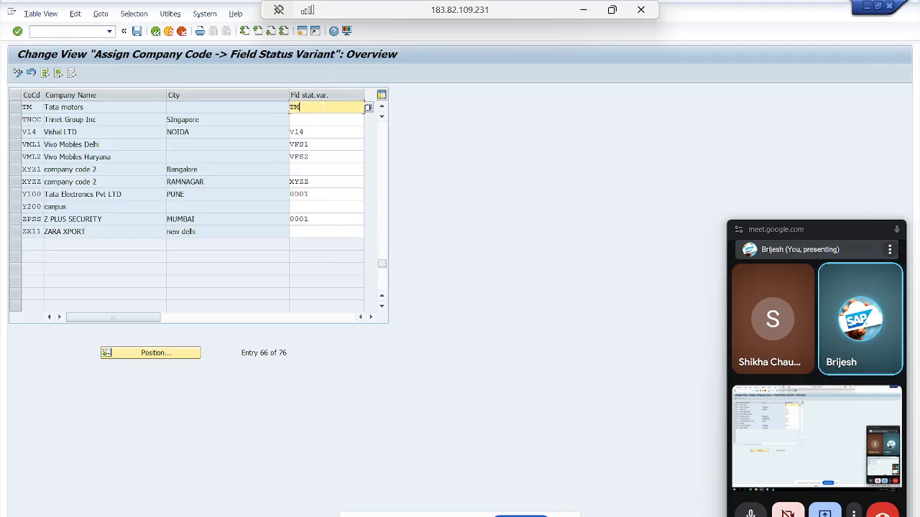
{"action": "left_click", "coordinate": [137, 34]}
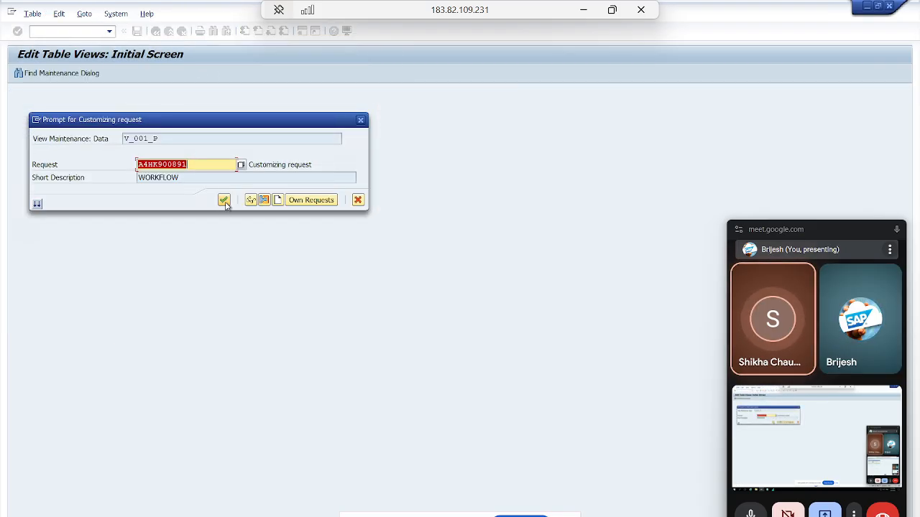
{"action": "left_click", "coordinate": [224, 201]}
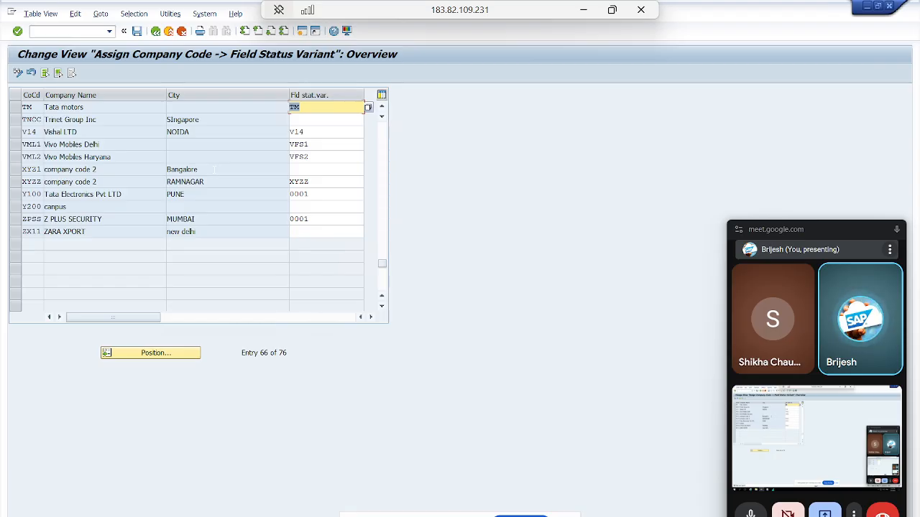
Return to transaction /nobc4 and open the general data of field status group G001 under variant TM
{"action": "left_click", "coordinate": [109, 32]}
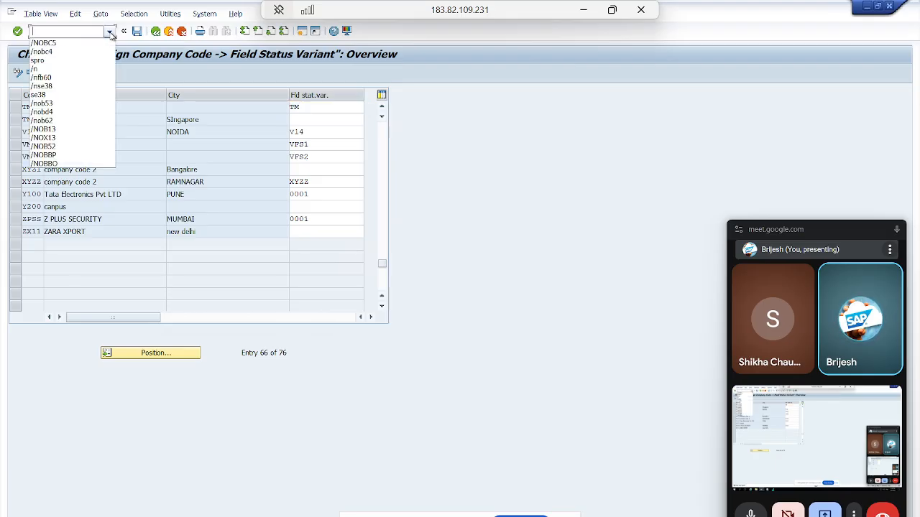
{"action": "left_click", "coordinate": [75, 52]}
{"action": "key", "text": "Return"}
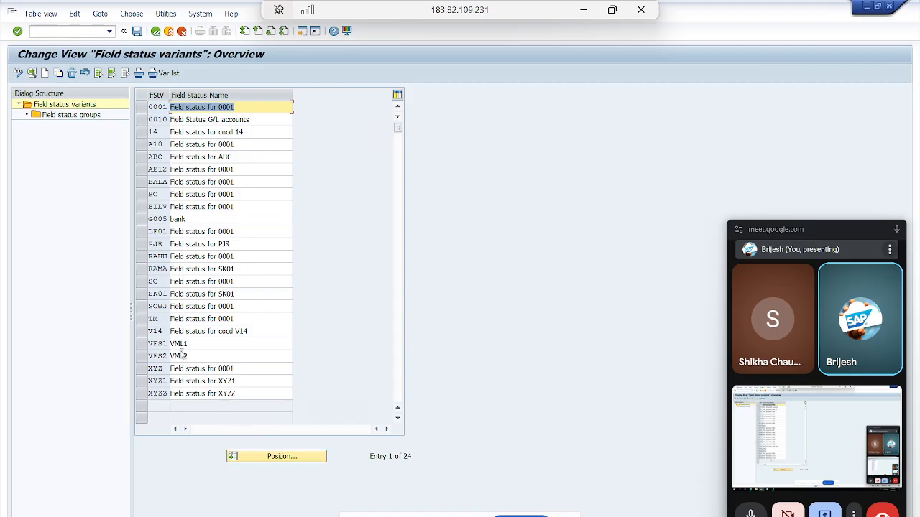
{"action": "left_click", "coordinate": [139, 319]}
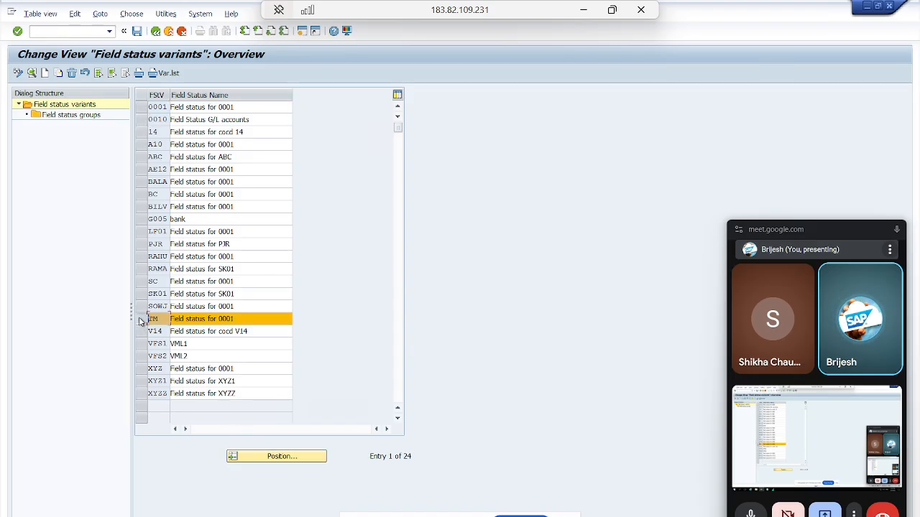
{"action": "left_click", "coordinate": [66, 117]}
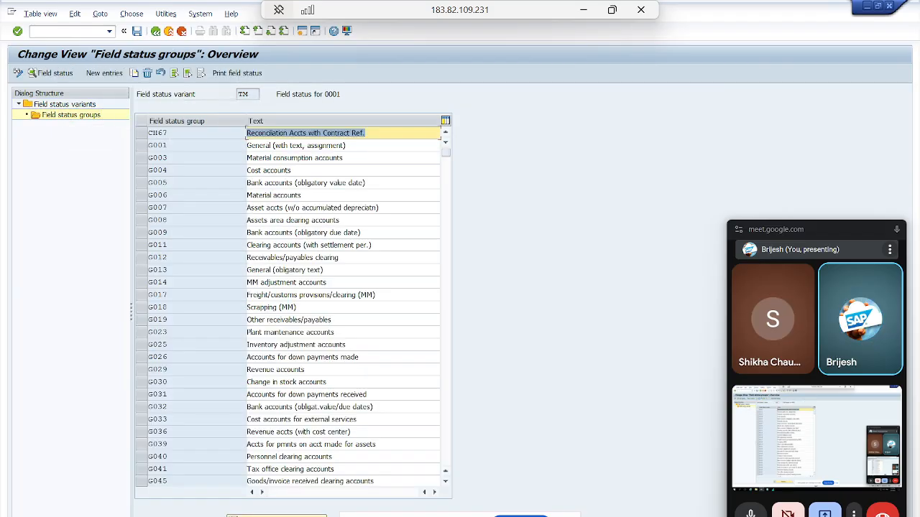
{"action": "double_click", "coordinate": [181, 147]}
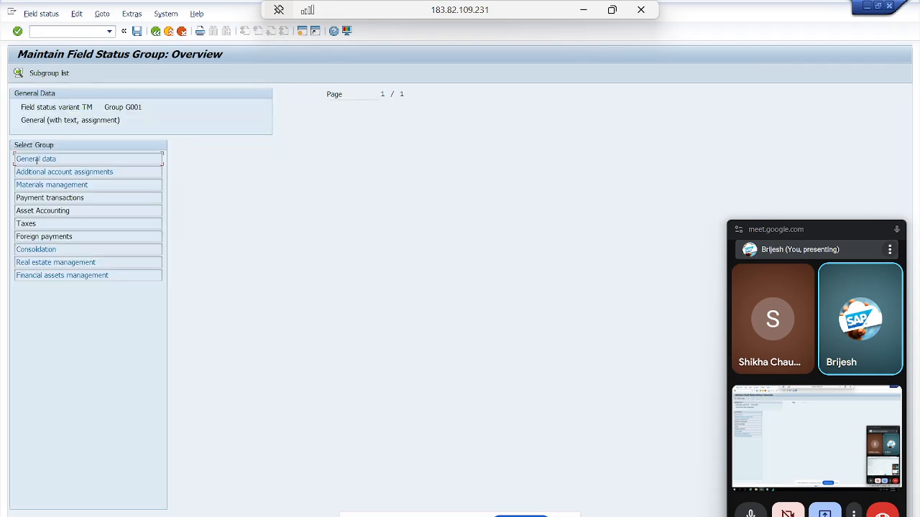
{"action": "double_click", "coordinate": [39, 159]}
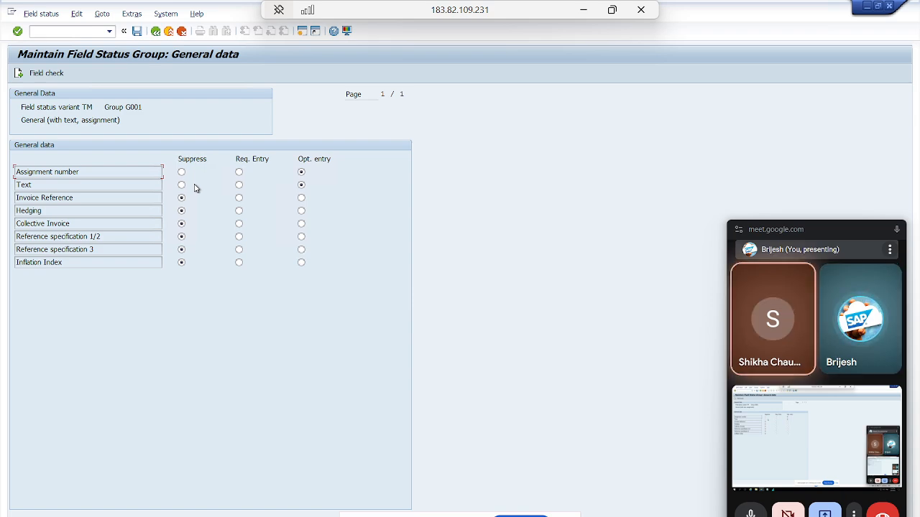
Make the Text field a required entry in group G001 and save under the proposed customizing request
{"action": "left_click", "coordinate": [238, 185]}
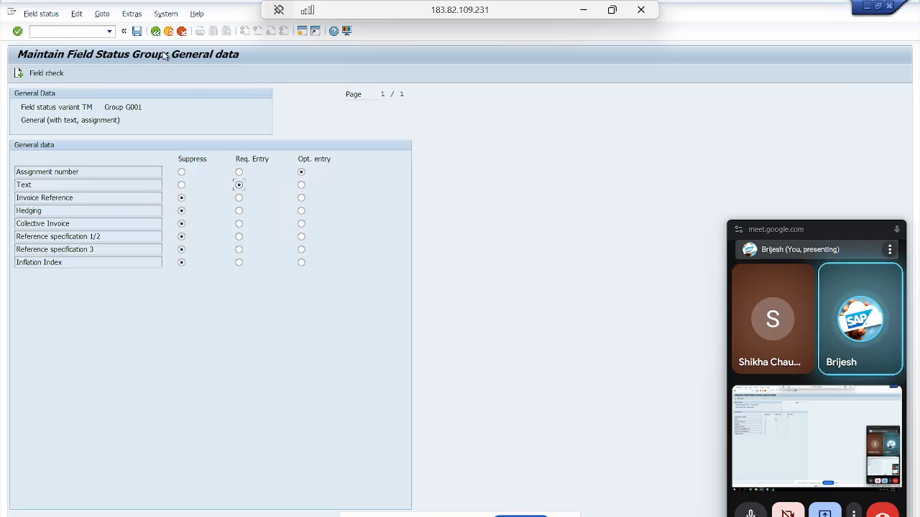
{"action": "left_click", "coordinate": [136, 32]}
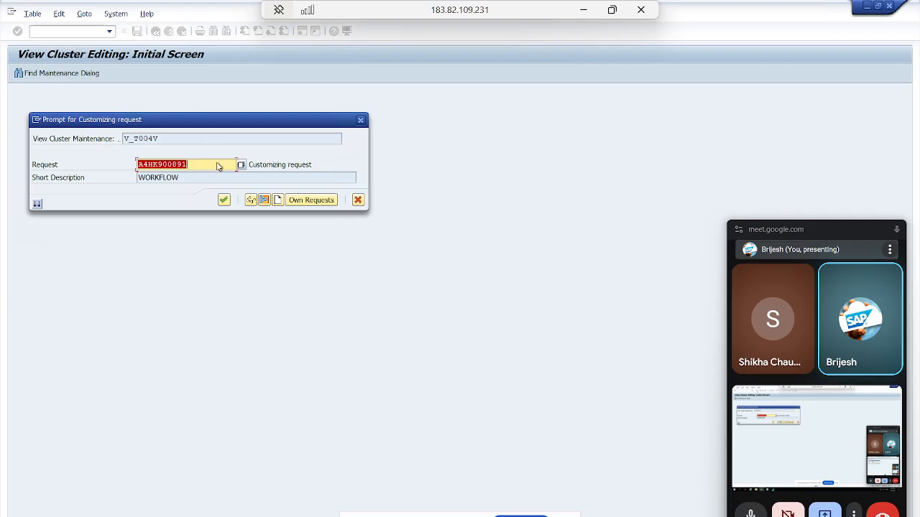
{"action": "left_click", "coordinate": [223, 200]}
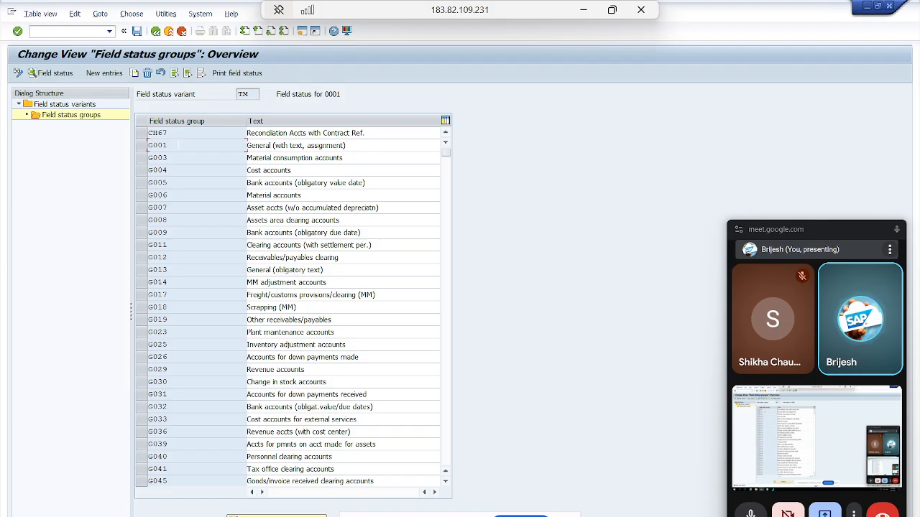
Open central G/L account maintenance with transaction /NFS00 and display the asset account 1000, cash account
{"action": "type", "text": "/"}
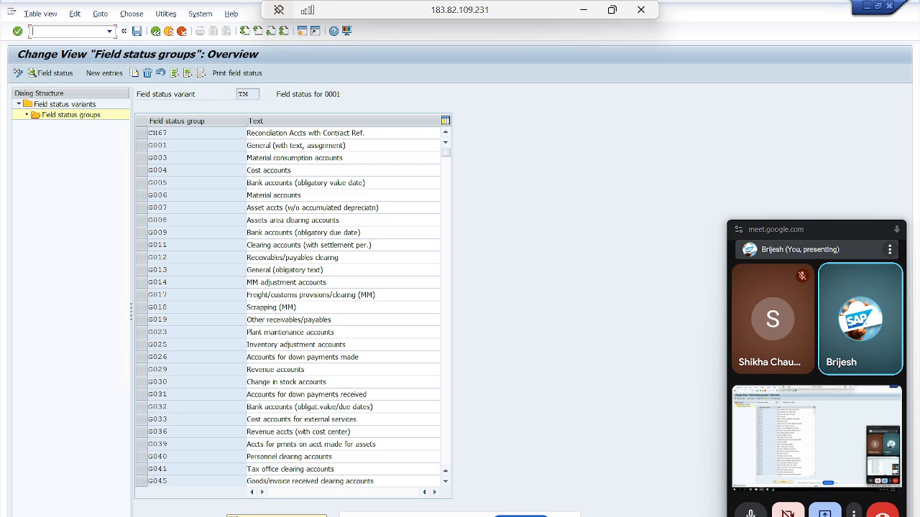
{"action": "type", "text": "NFS00"}
{"action": "key", "text": "Return"}
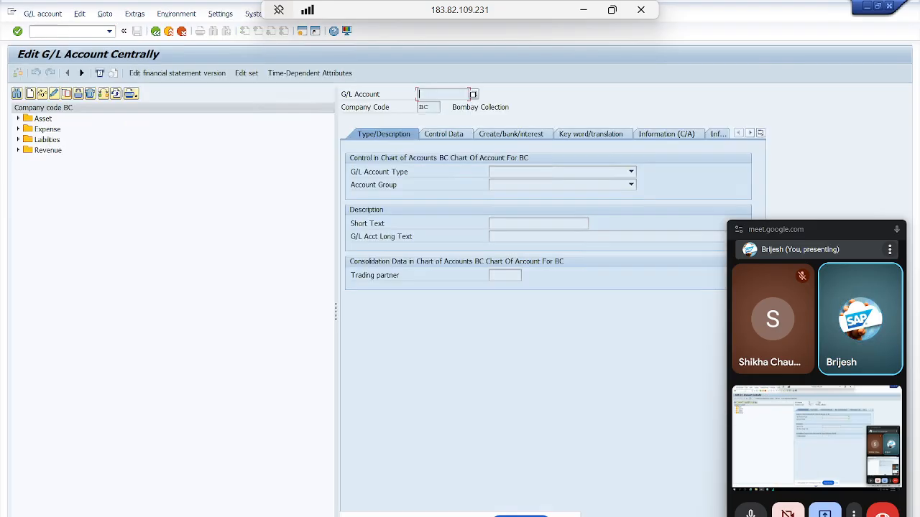
{"action": "left_click", "coordinate": [18, 119]}
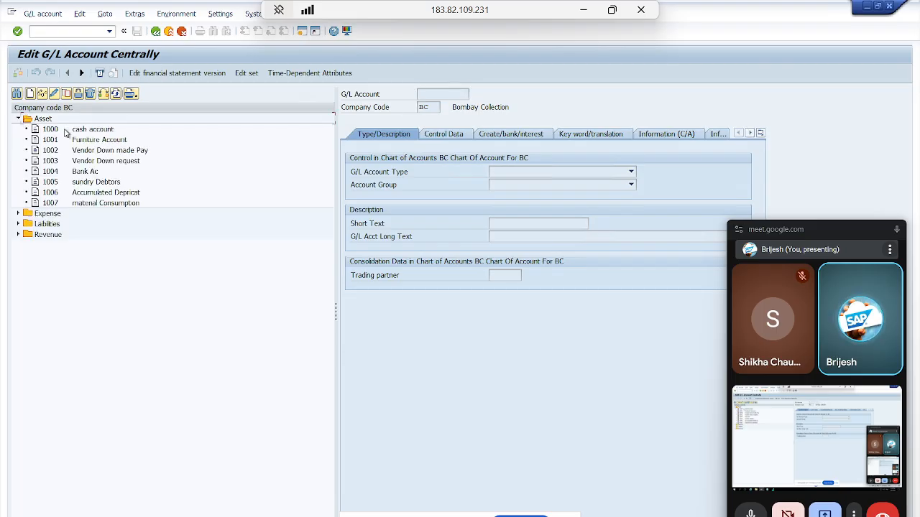
{"action": "double_click", "coordinate": [65, 130]}
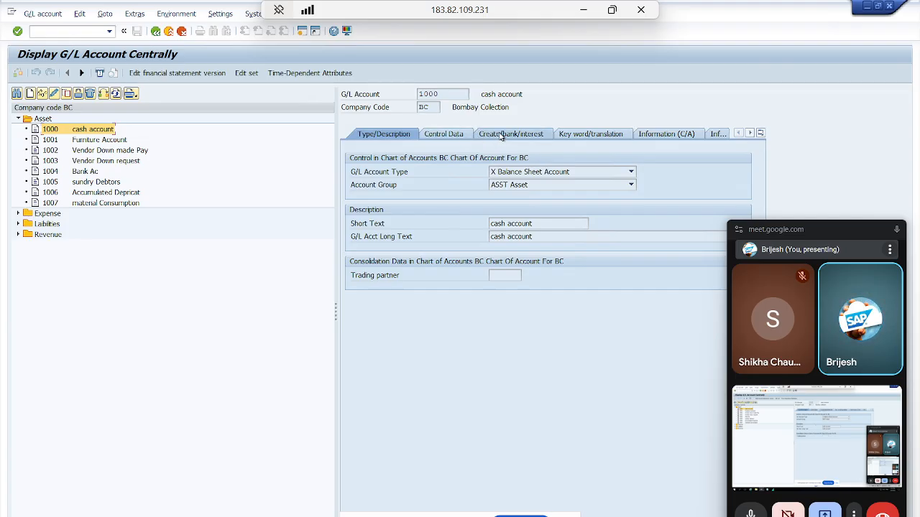
Review the control data, the type and description, and the document creation settings of account 1000, and return to SAP Easy Access
{"action": "left_click", "coordinate": [463, 137]}
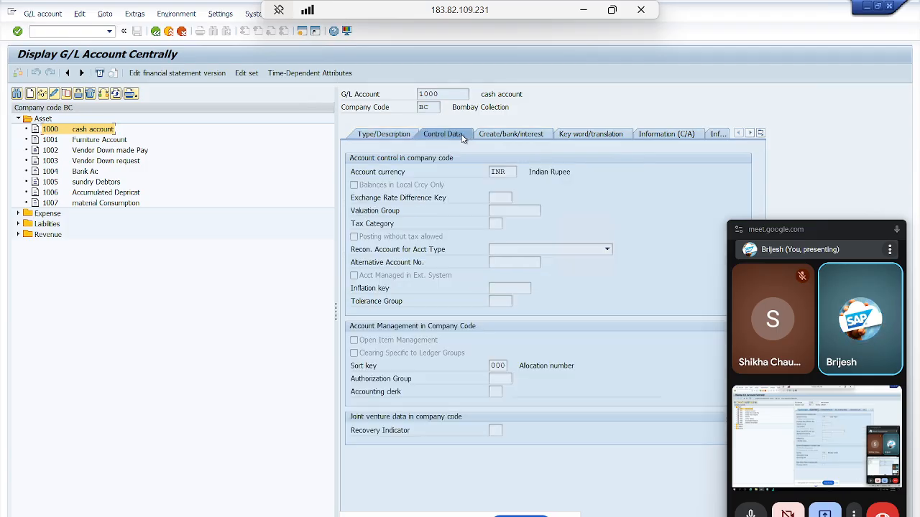
{"action": "left_click", "coordinate": [506, 133]}
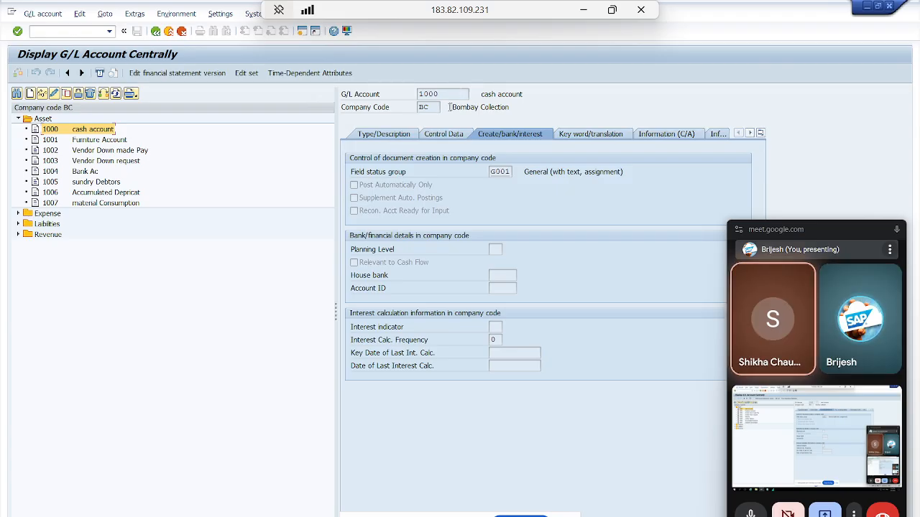
{"action": "left_click", "coordinate": [388, 135]}
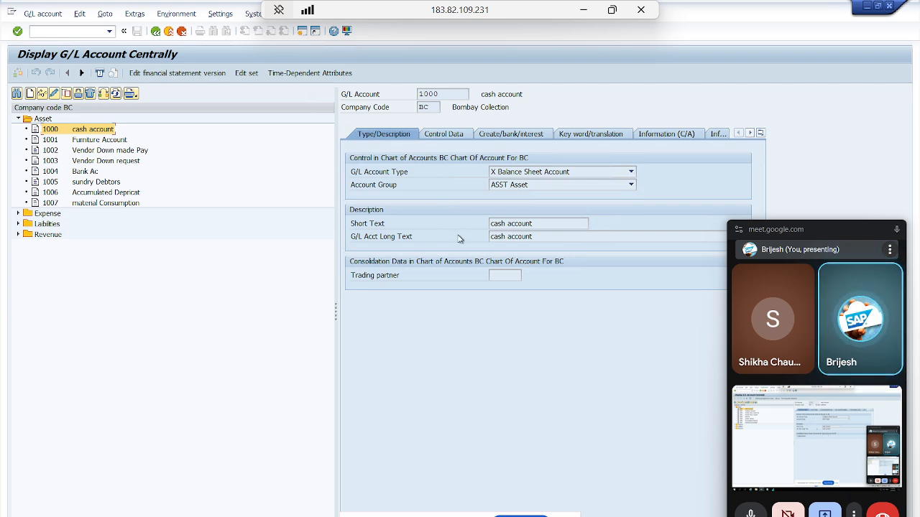
{"action": "left_click", "coordinate": [522, 139]}
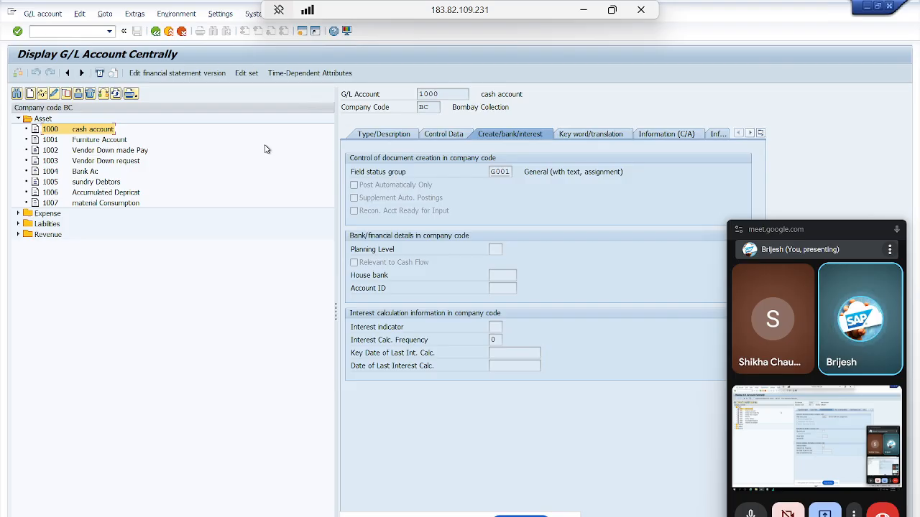
{"action": "left_click", "coordinate": [156, 34]}
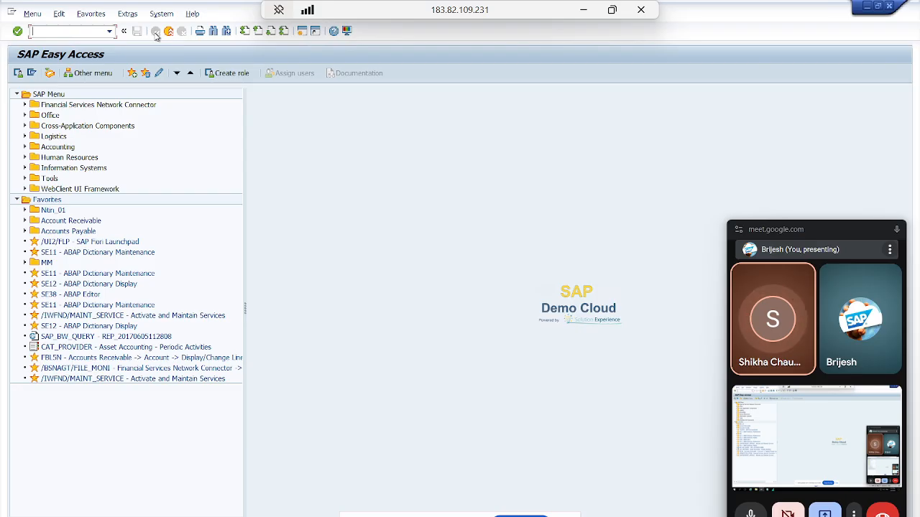
{"action": "left_click", "coordinate": [611, 10]}
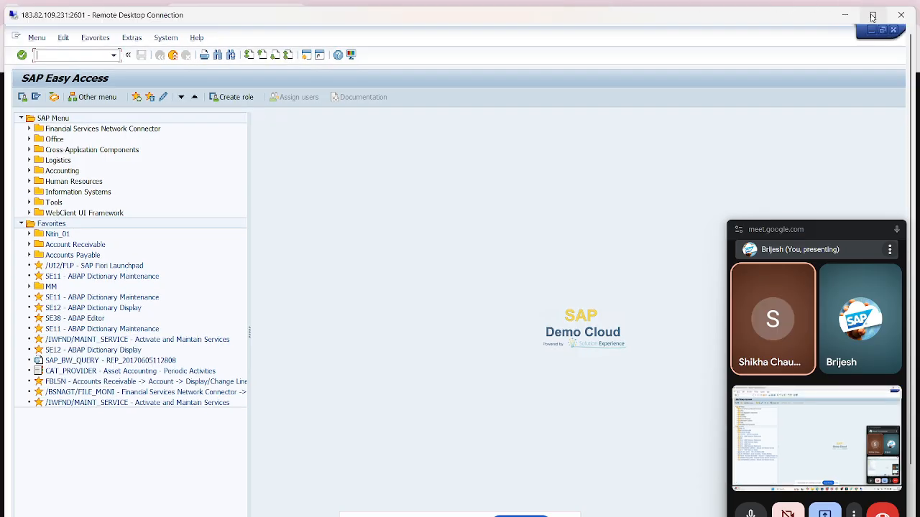
{"action": "left_click", "coordinate": [872, 15]}
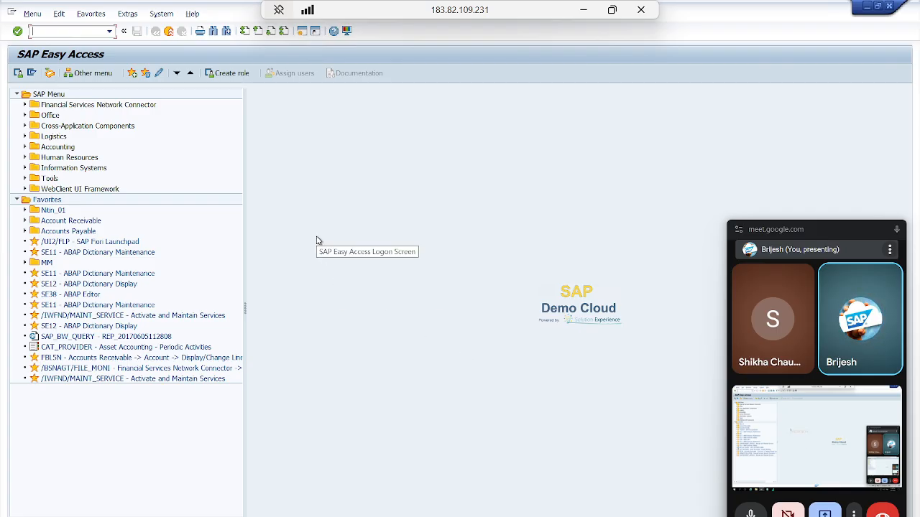
Open document type maintenance with transaction /NOBA7, locate type SA, G/L Account Document, and examine its details
{"action": "type", "text": "N"}
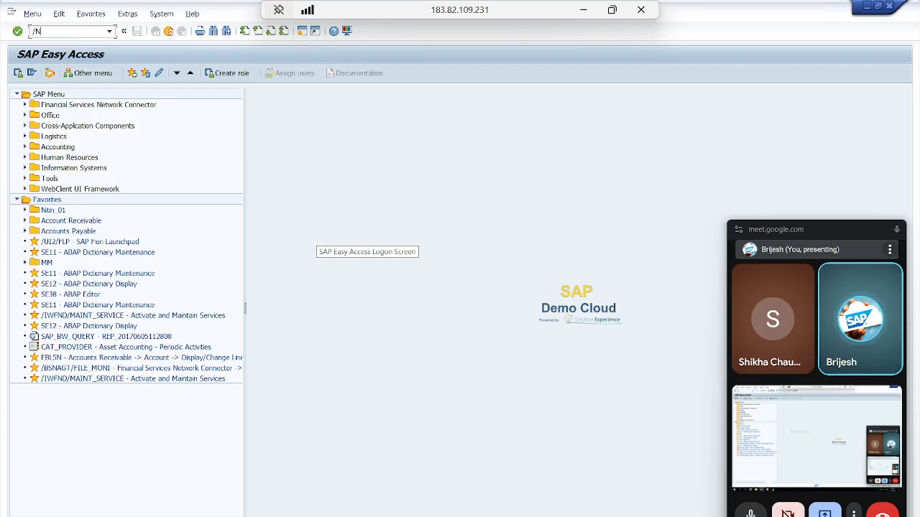
{"action": "type", "text": "OBA7"}
{"action": "key", "text": "Return"}
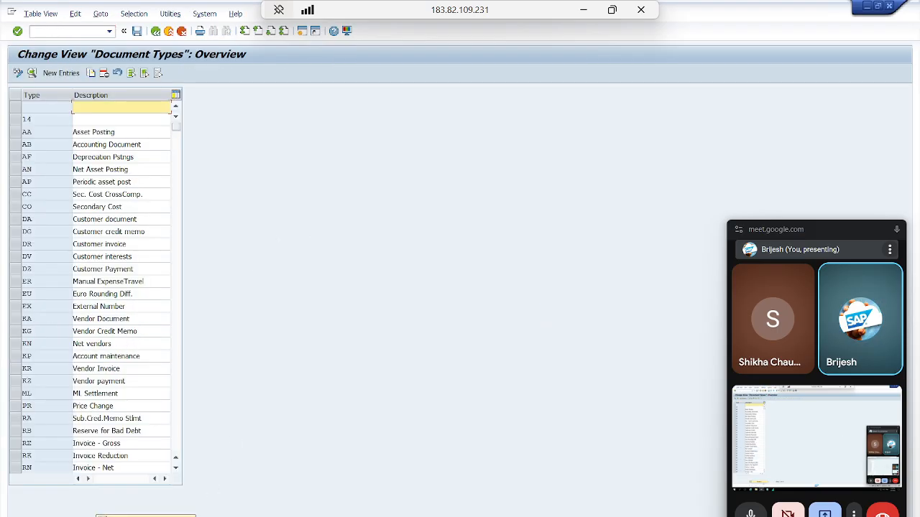
{"action": "left_click", "coordinate": [145, 516]}
{"action": "type", "text": "SA"}
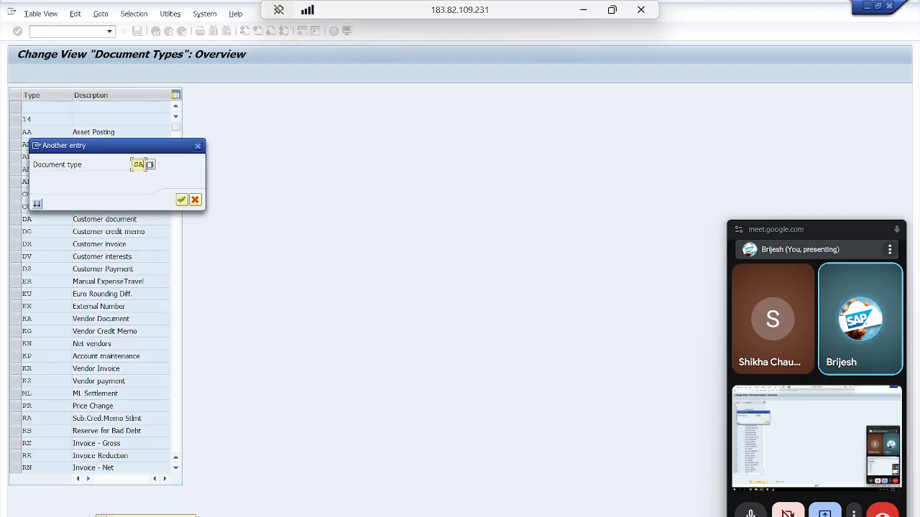
{"action": "key", "text": "Return"}
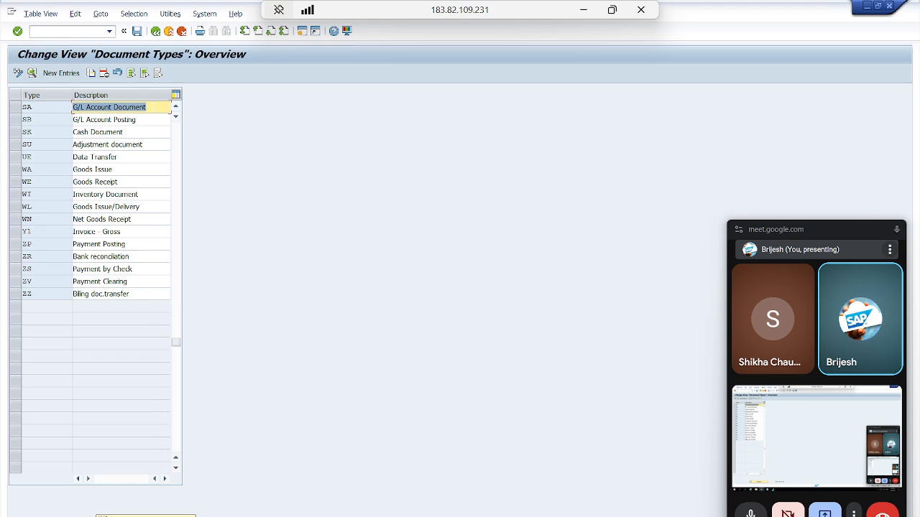
{"action": "double_click", "coordinate": [153, 109]}
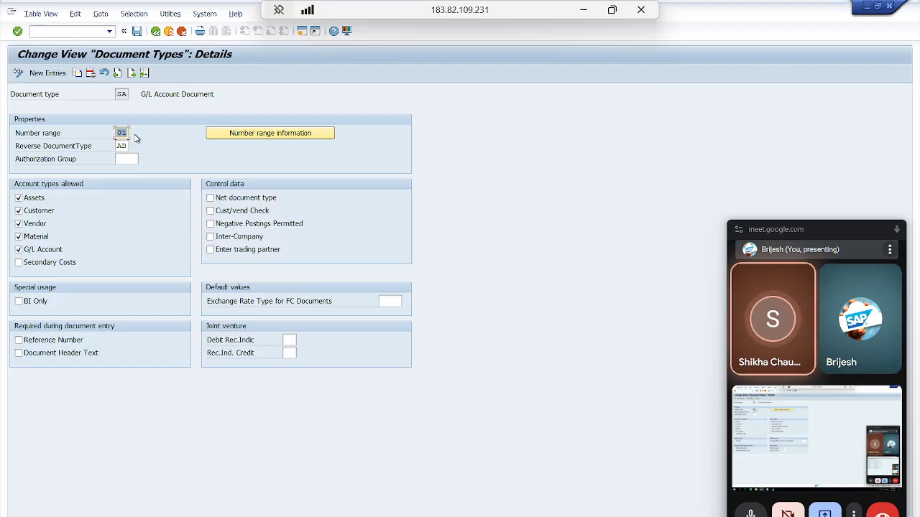
Return to the document type overview, locate type AB, Accounting Document, and examine its number range and other details
{"action": "left_click", "coordinate": [155, 32]}
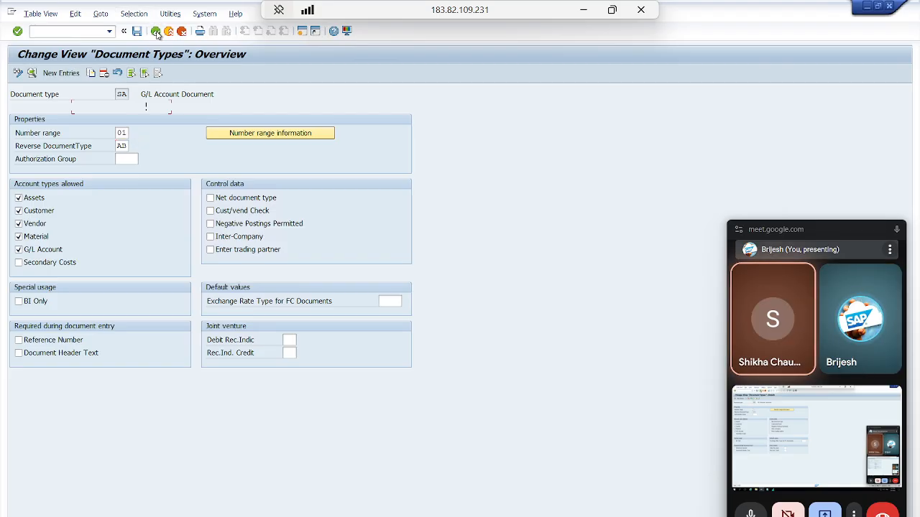
{"action": "left_click", "coordinate": [143, 515]}
{"action": "key", "text": "Return"}
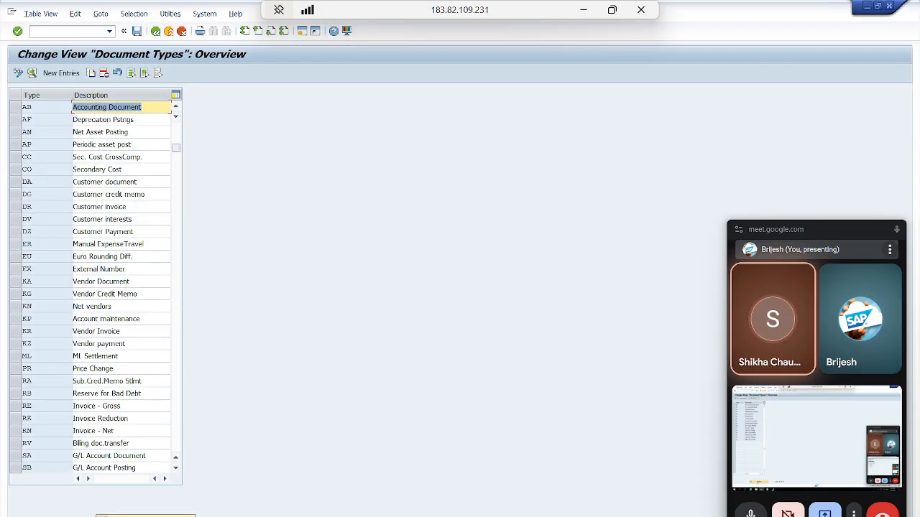
{"action": "double_click", "coordinate": [155, 108]}
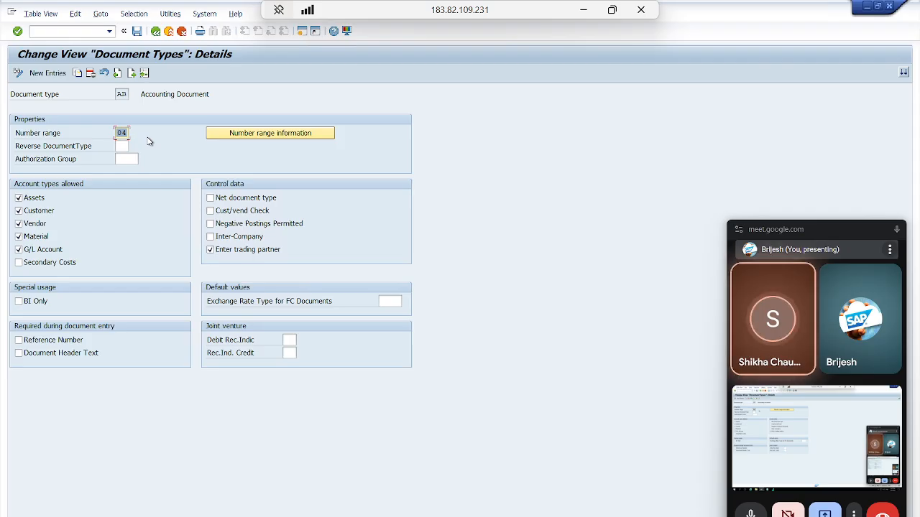
Open accounting document number range maintenance with transaction /NFBN1 and open company code TM's intervals for editing
{"action": "left_click", "coordinate": [30, 31]}
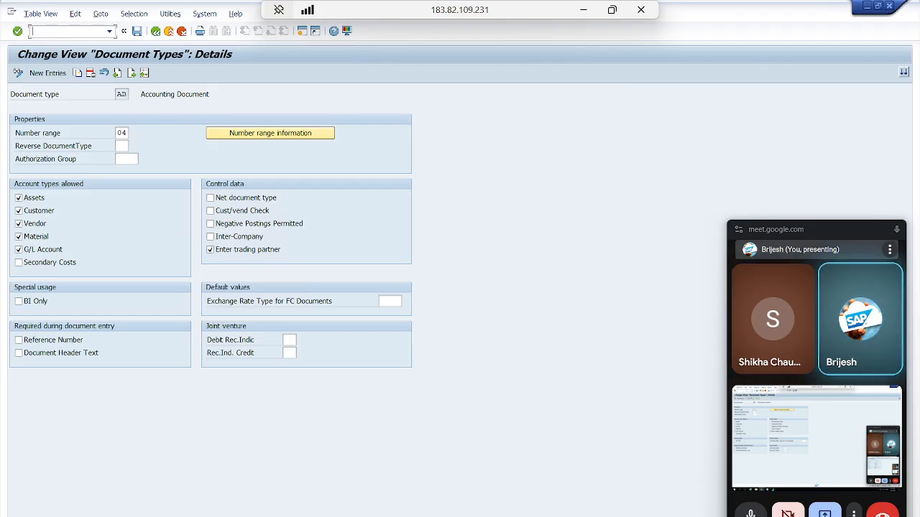
{"action": "type", "text": "/NFBN1"}
{"action": "key", "text": "Return"}
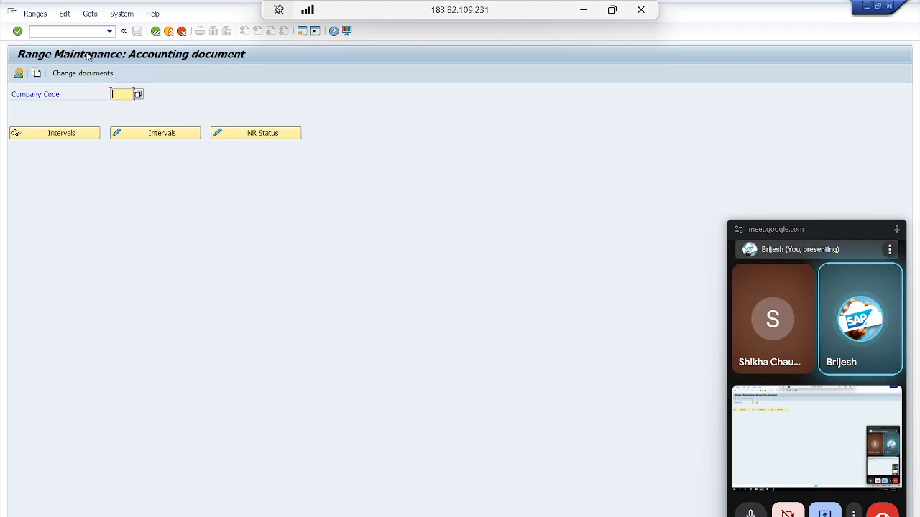
{"action": "type", "text": "TK"}
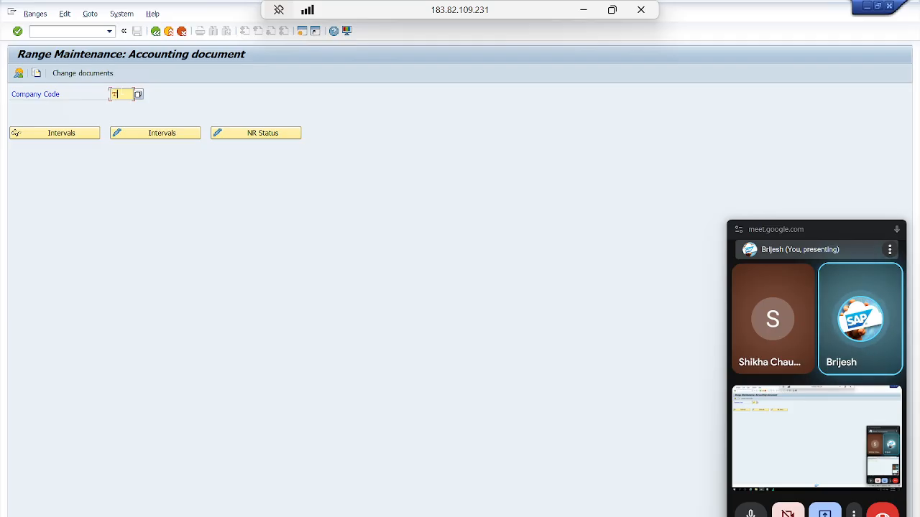
{"action": "left_click", "coordinate": [152, 129]}
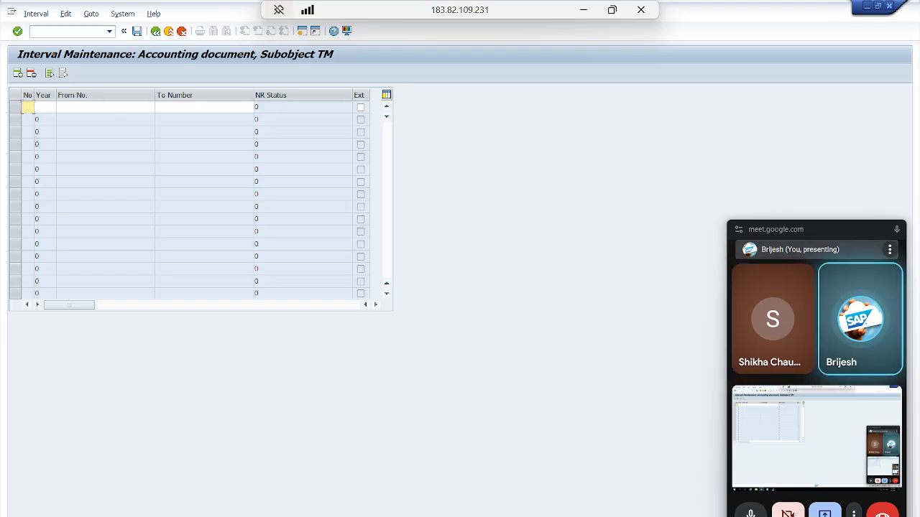
Define number range interval 01 for year 2025, running from 01 to 1000
{"action": "type", "text": "01"}
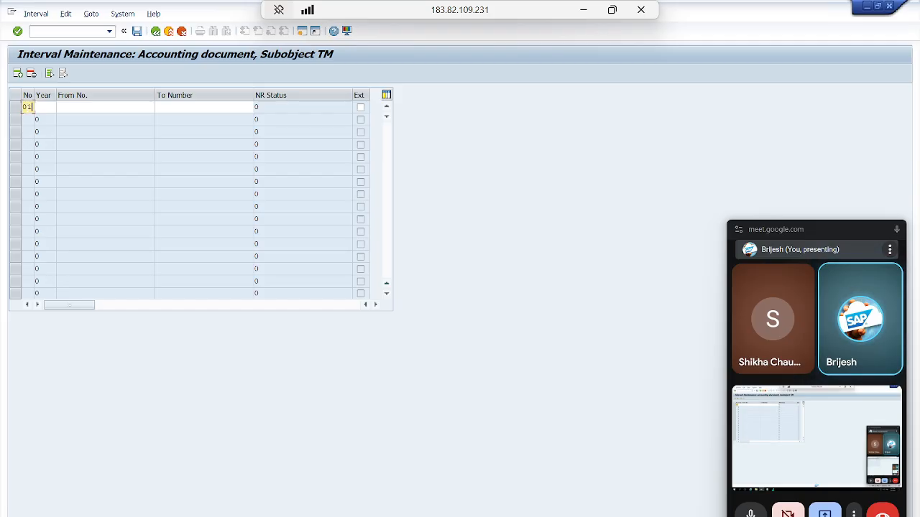
{"action": "key", "text": "Tab"}
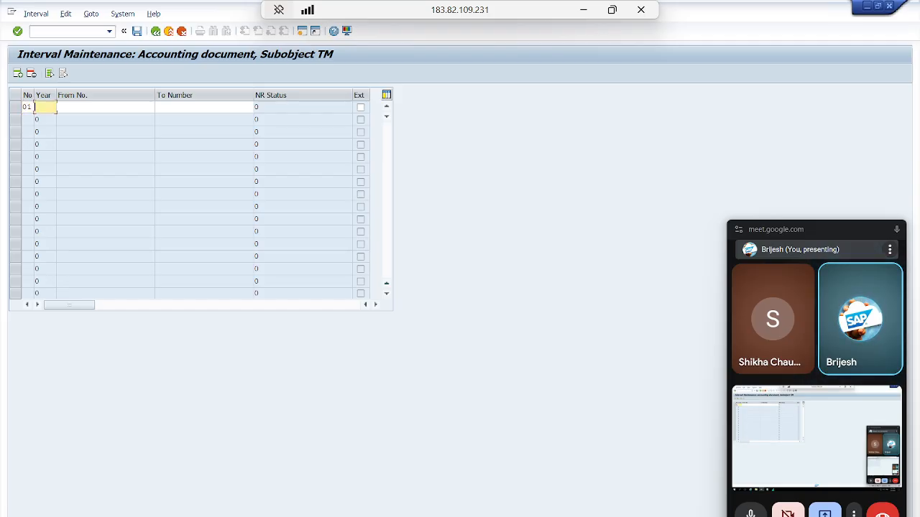
{"action": "type", "text": "2025"}
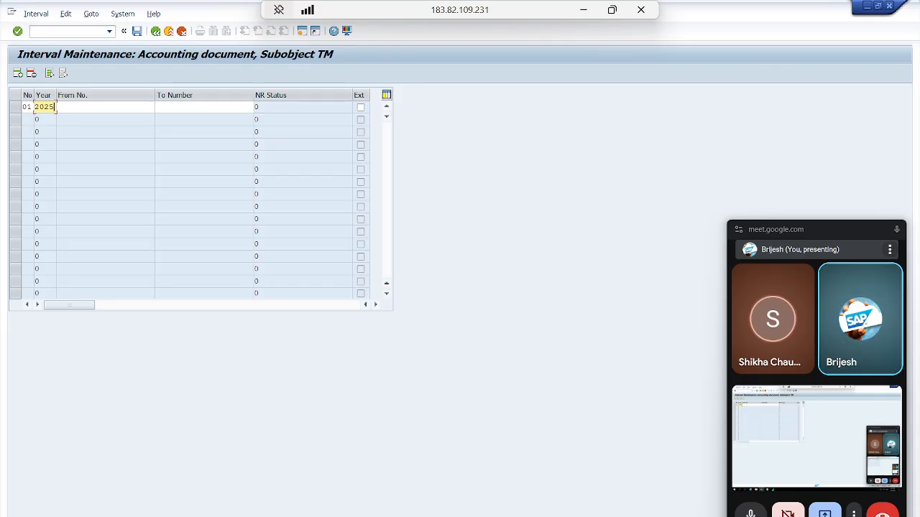
{"action": "key", "text": "Tab"}
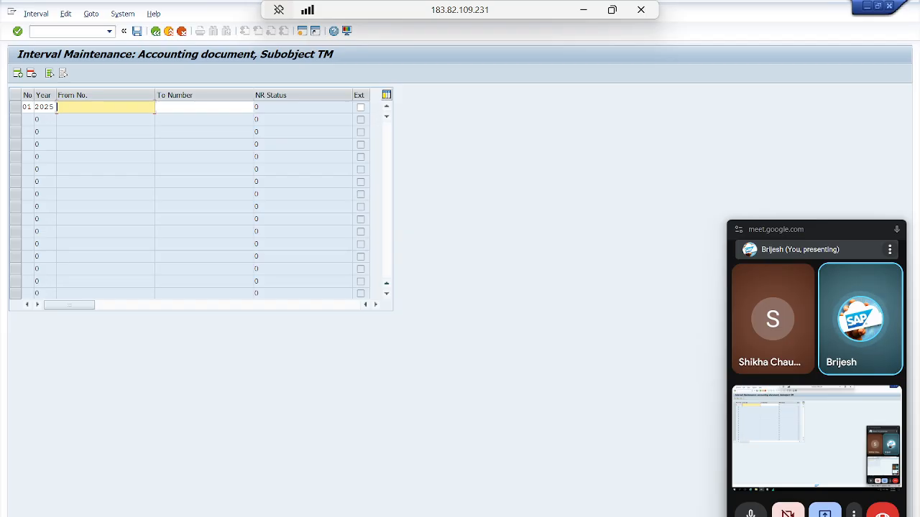
{"action": "type", "text": "01"}
{"action": "key", "text": "Tab"}
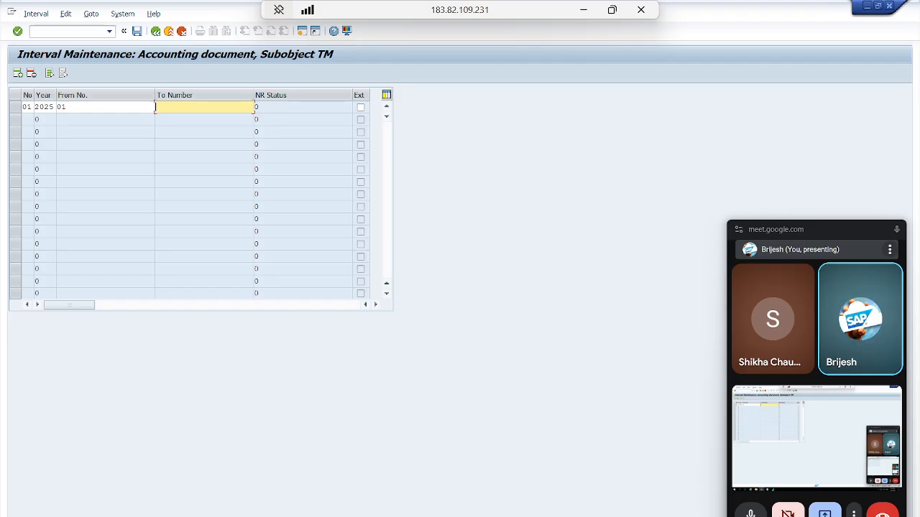
{"action": "type", "text": "1000"}
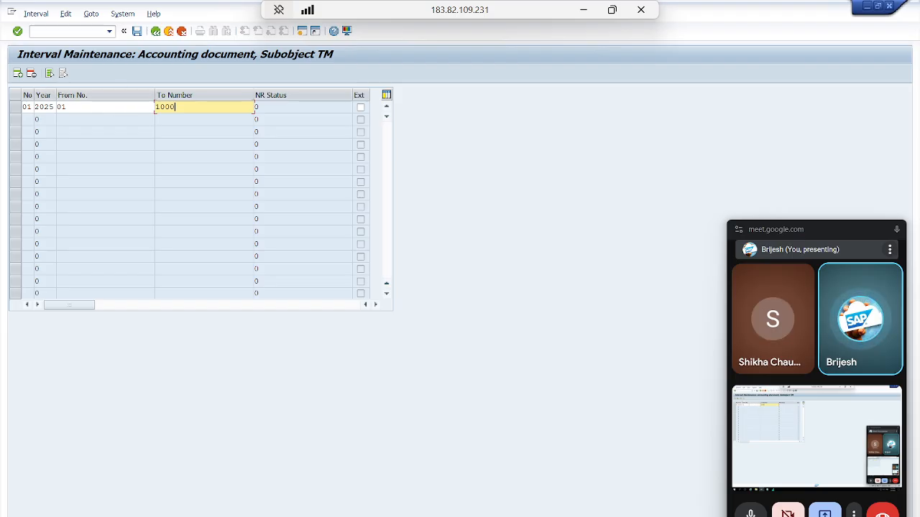
Insert a second number range interval with number 04 and year 2025
{"action": "left_click", "coordinate": [18, 73]}
{"action": "type", "text": "4"}
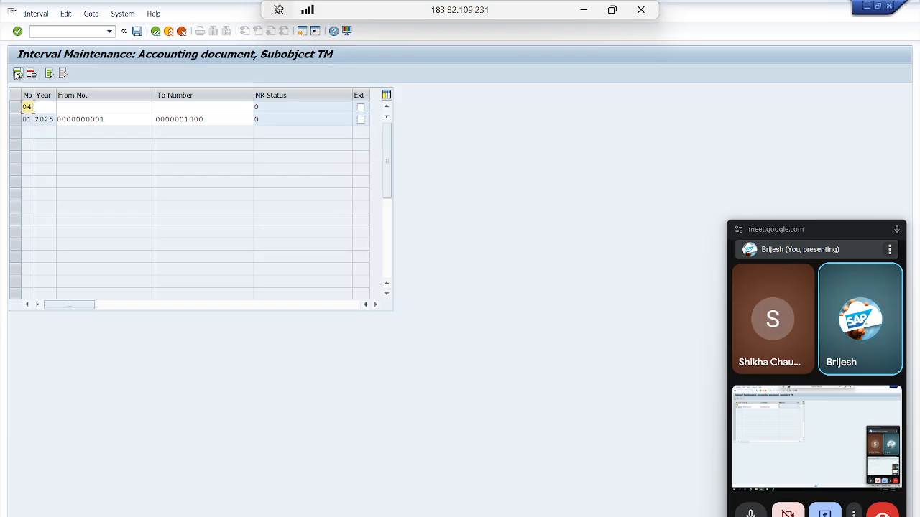
{"action": "key", "text": "Tab"}
{"action": "type", "text": "2025"}
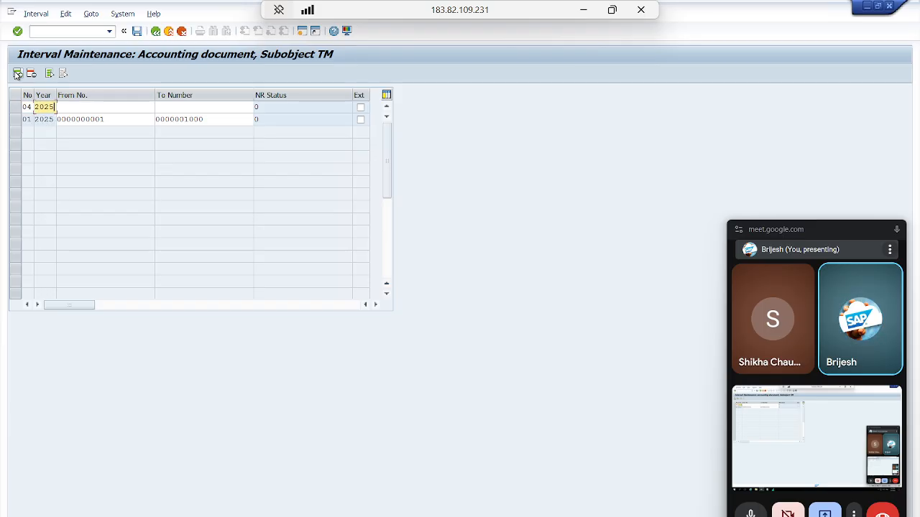
{"action": "key", "text": "Tab"}
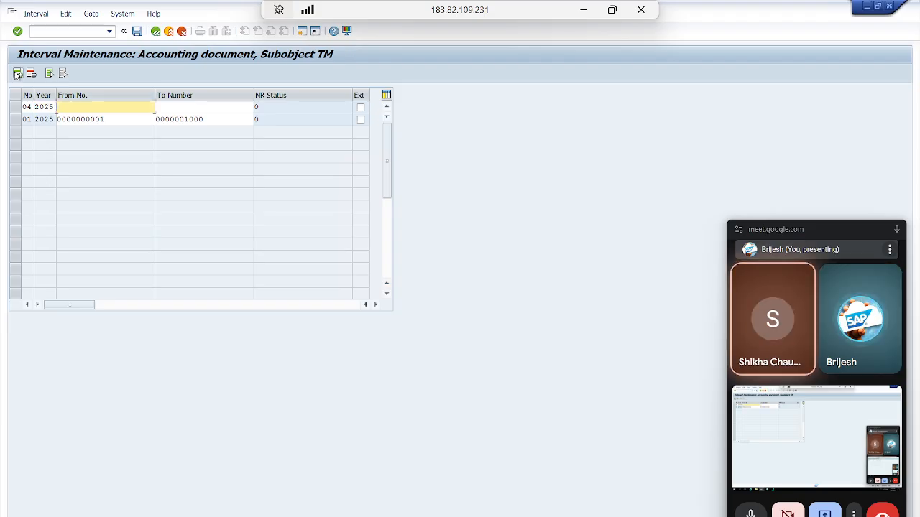
{"action": "type", "text": "1001"}
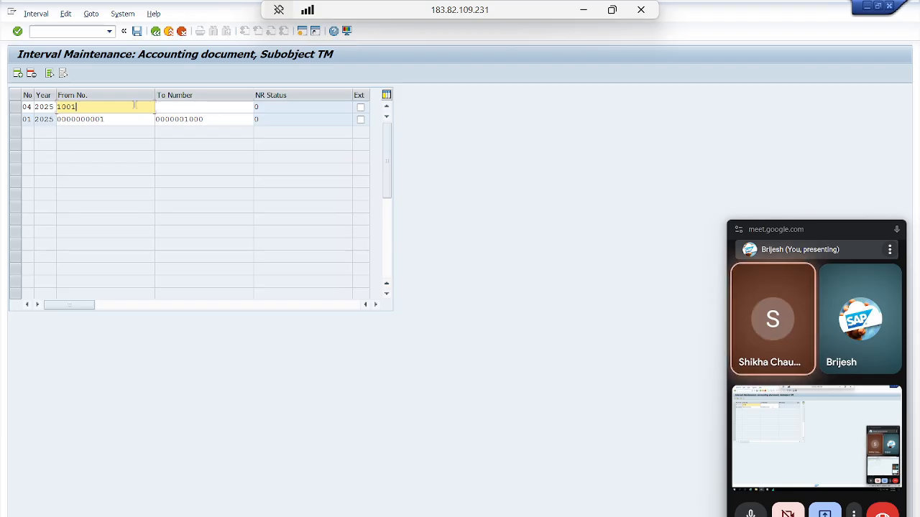
{"action": "key", "text": "BackSpace"}
{"action": "key", "text": "BackSpace"}
{"action": "key", "text": "BackSpace"}
{"action": "key", "text": "BackSpace"}
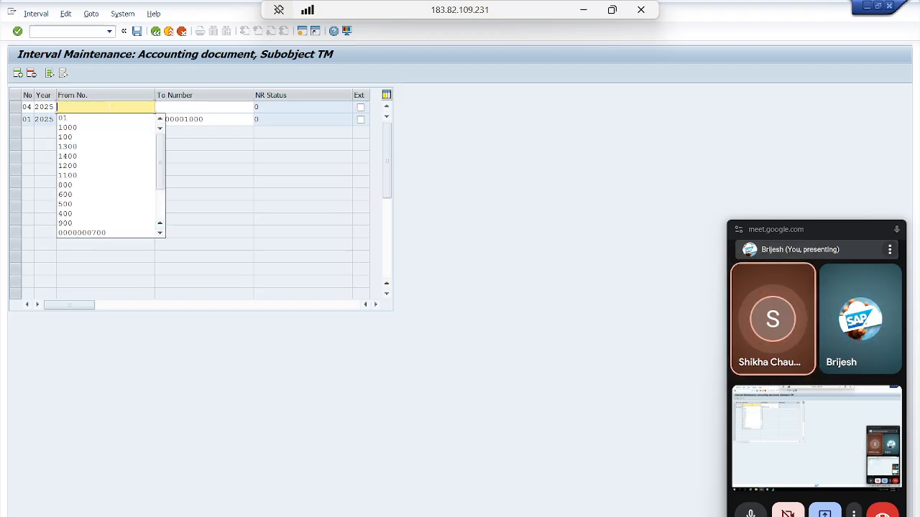
{"action": "key", "text": "Escape"}
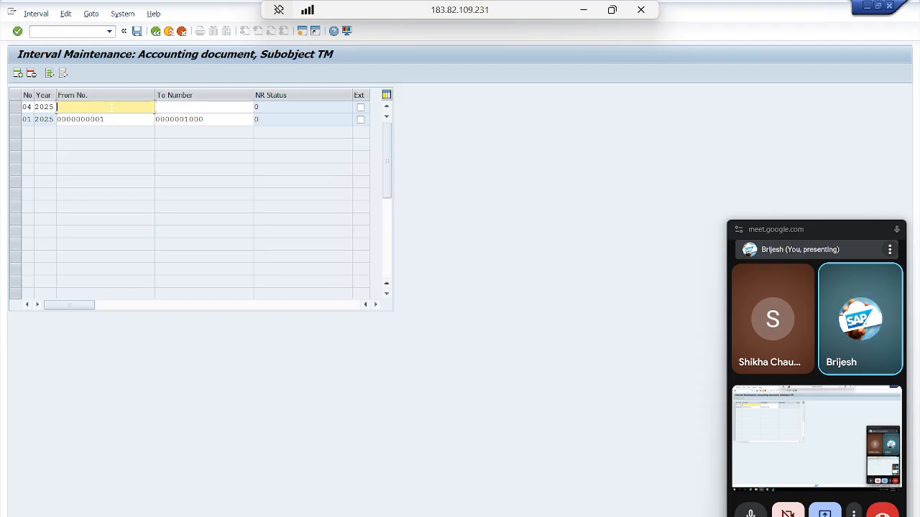
Set interval 04 to run from 4000 to 4999 and save the number range intervals
{"action": "type", "text": "4000"}
{"action": "key", "text": "Tab"}
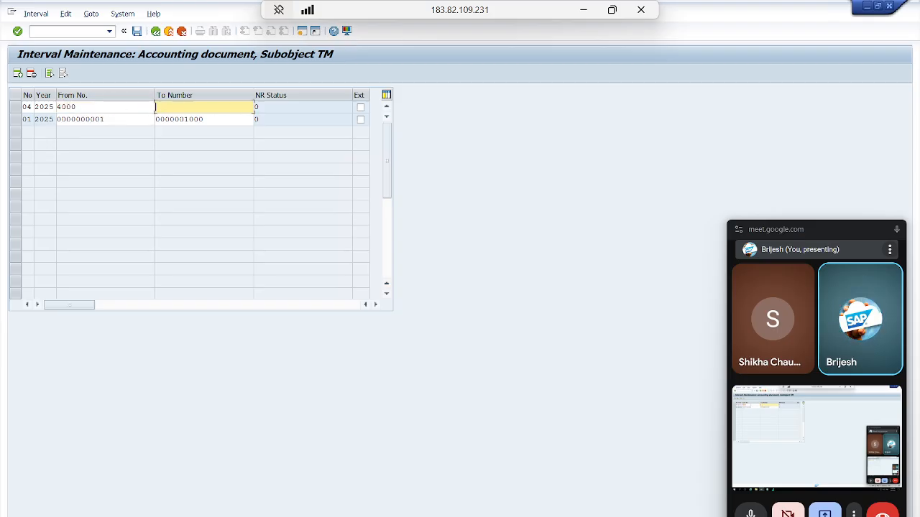
{"action": "type", "text": "4999"}
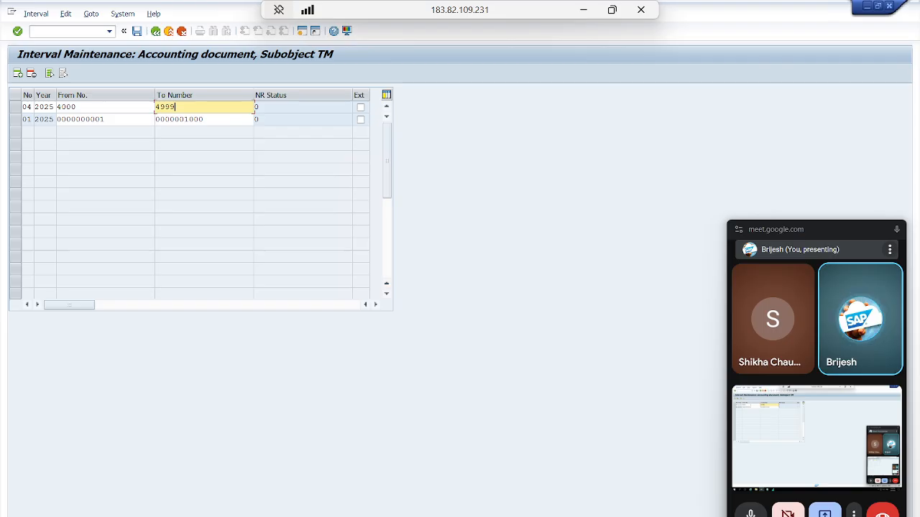
{"action": "left_click", "coordinate": [136, 31]}
{"action": "left_click", "coordinate": [389, 355]}
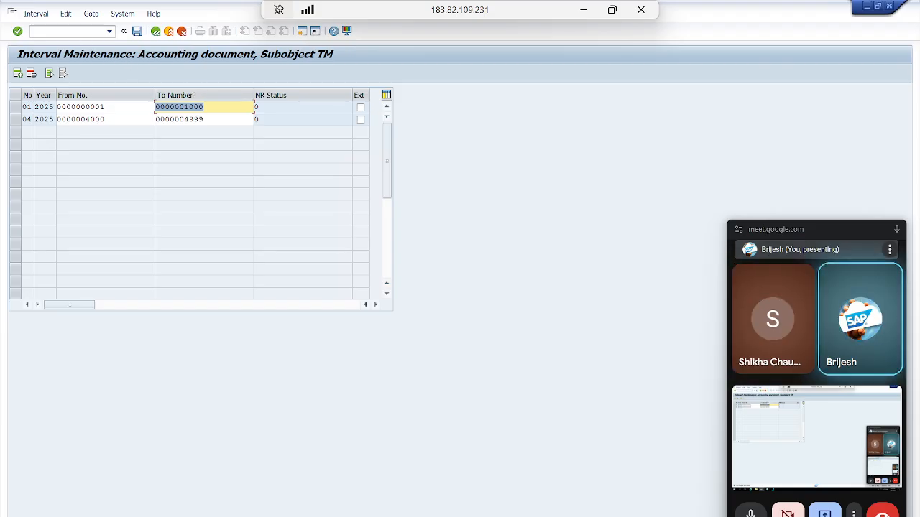
Open the G/L account classification for document splitting with transaction /NGSP_LZ2, using chart of accounts TM as work area
{"action": "left_click", "coordinate": [66, 32]}
{"action": "type", "text": "/NGSP"}
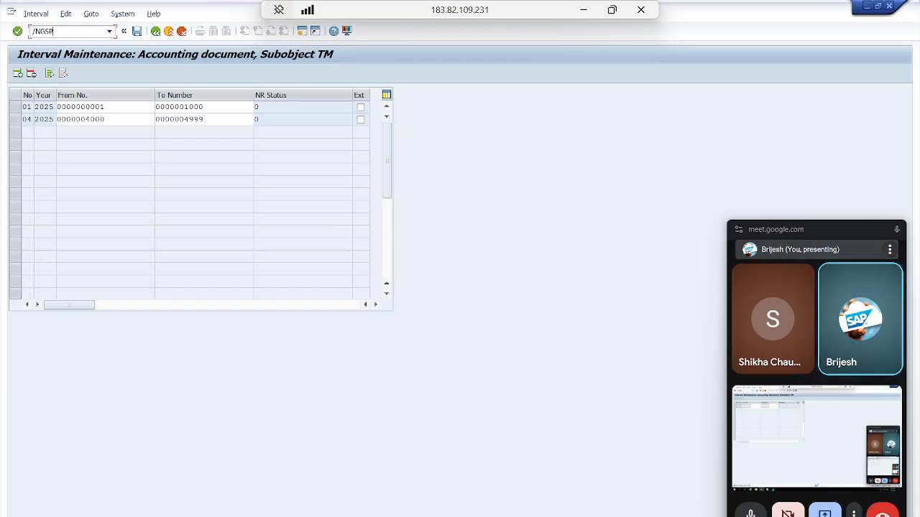
{"action": "type", "text": "_"}
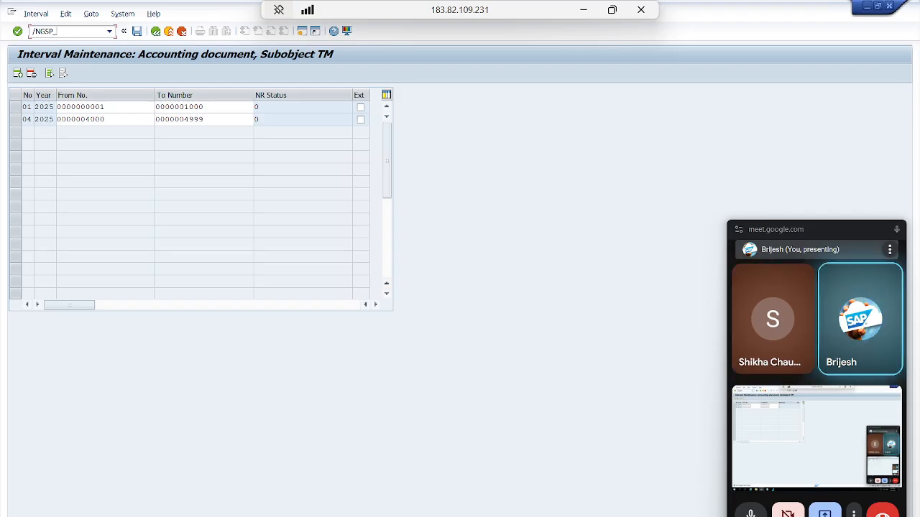
{"action": "type", "text": "LZ7"}
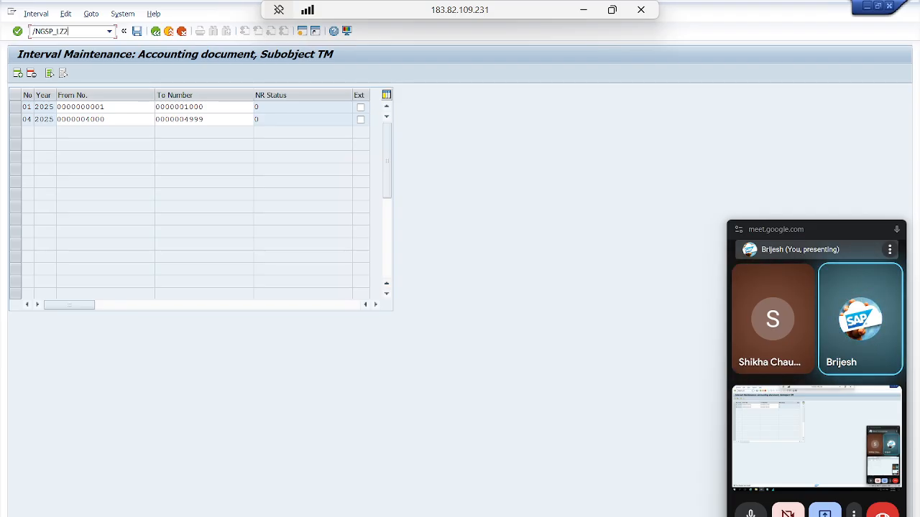
{"action": "key", "text": "Return"}
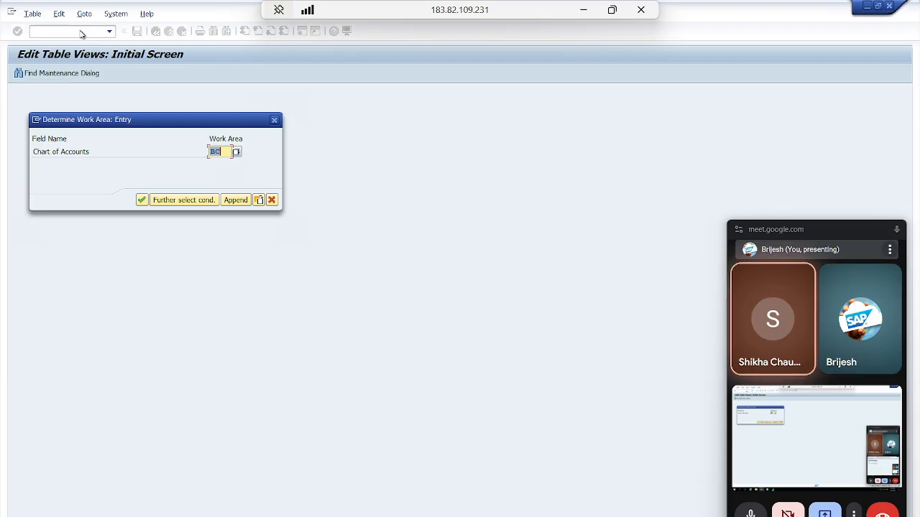
{"action": "type", "text": "TM"}
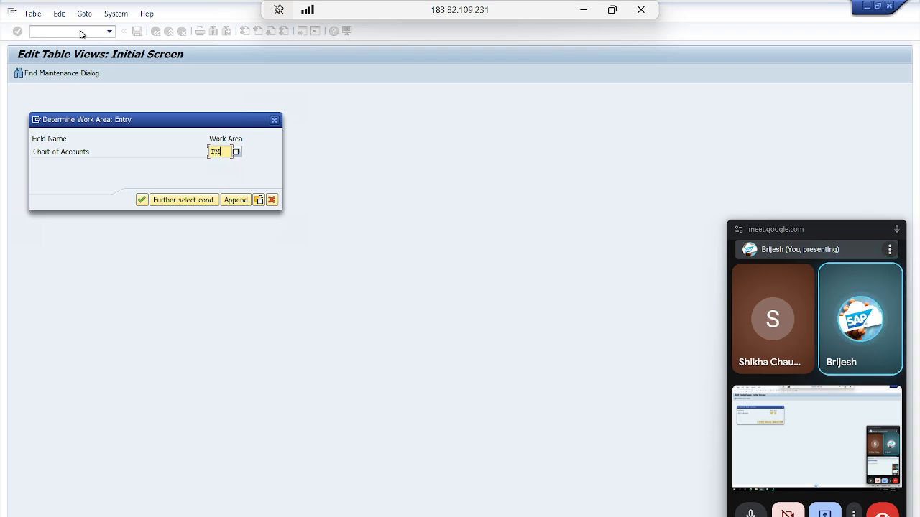
{"action": "key", "text": "Return"}
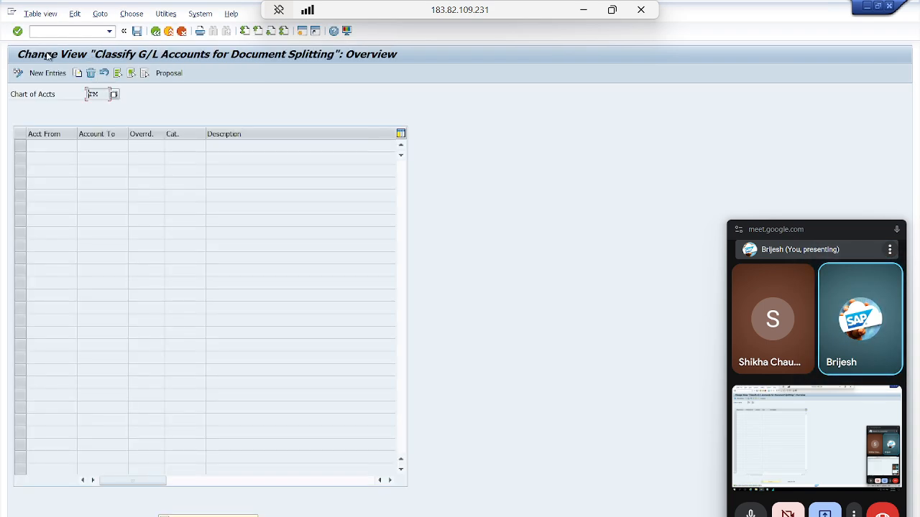
Add a new entry classifying accounts 1000 to 1999 under item category 01000, Balance Sheet Account
{"action": "left_click", "coordinate": [47, 74]}
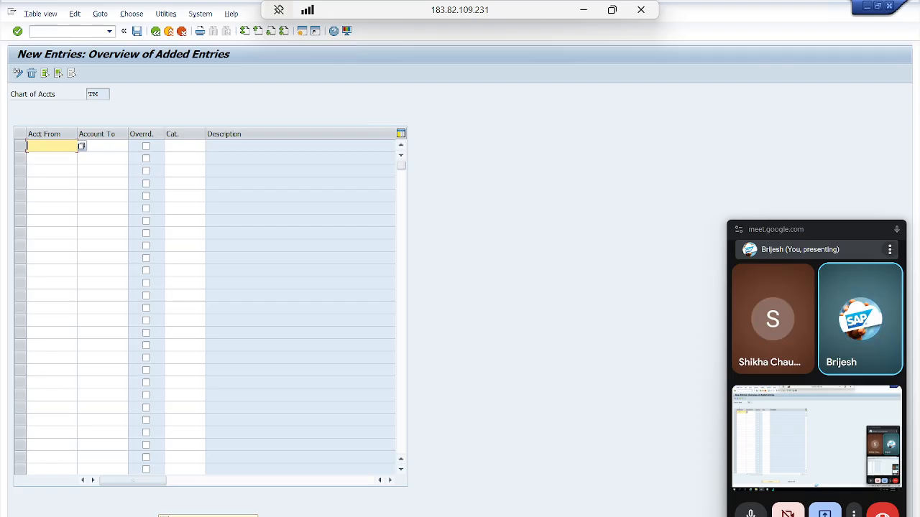
{"action": "type", "text": "1000"}
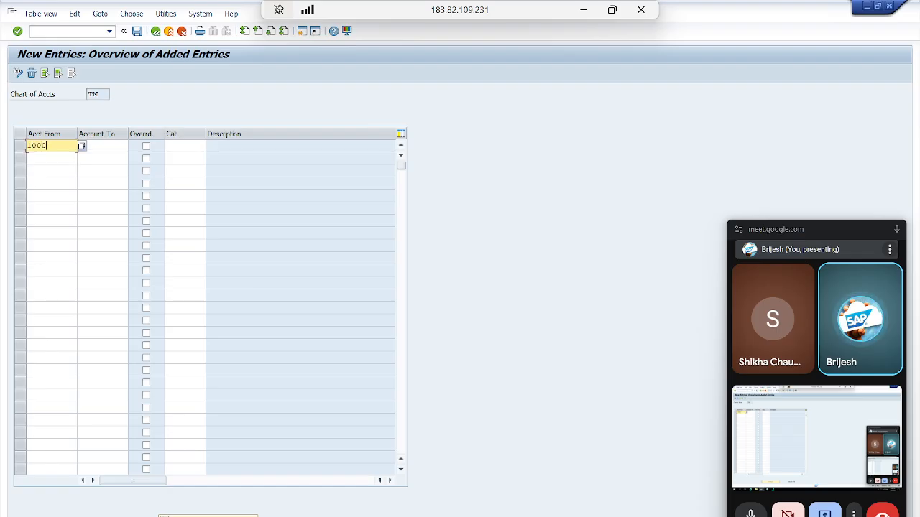
{"action": "key", "text": "Tab"}
{"action": "type", "text": "1999"}
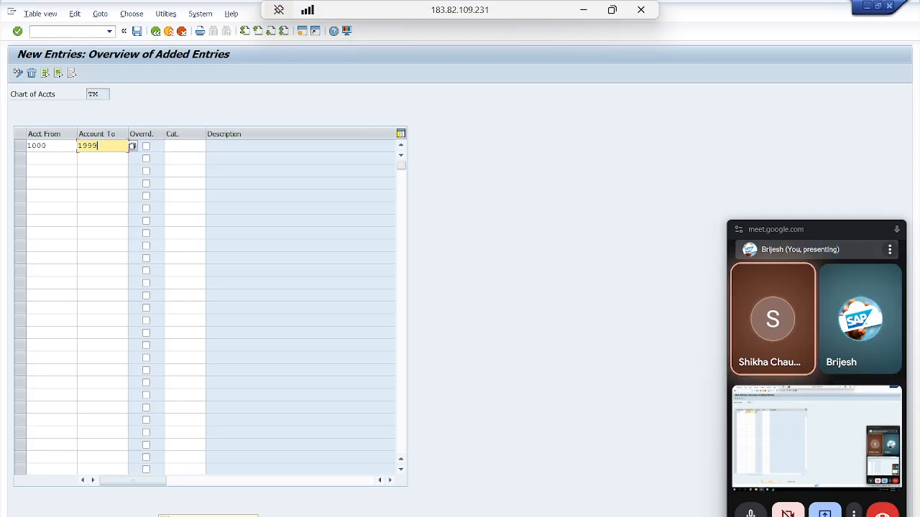
{"action": "left_click", "coordinate": [203, 145]}
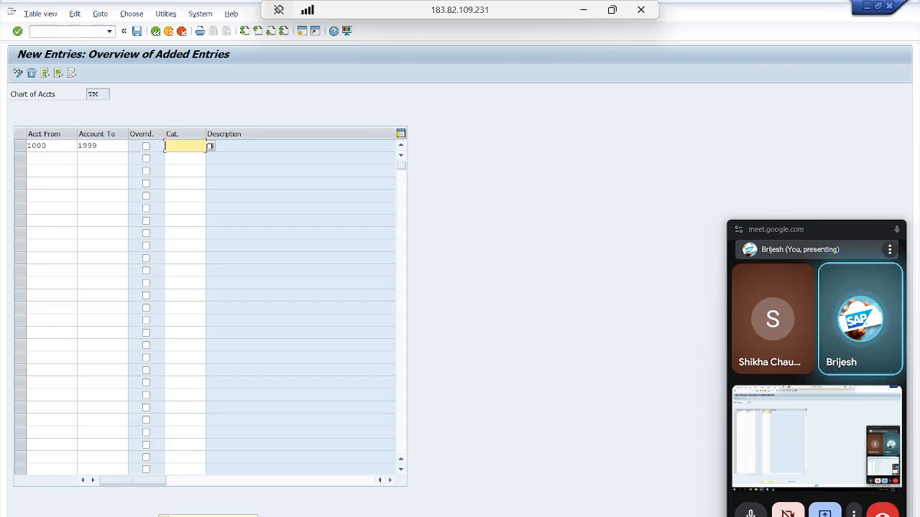
{"action": "left_click", "coordinate": [210, 147]}
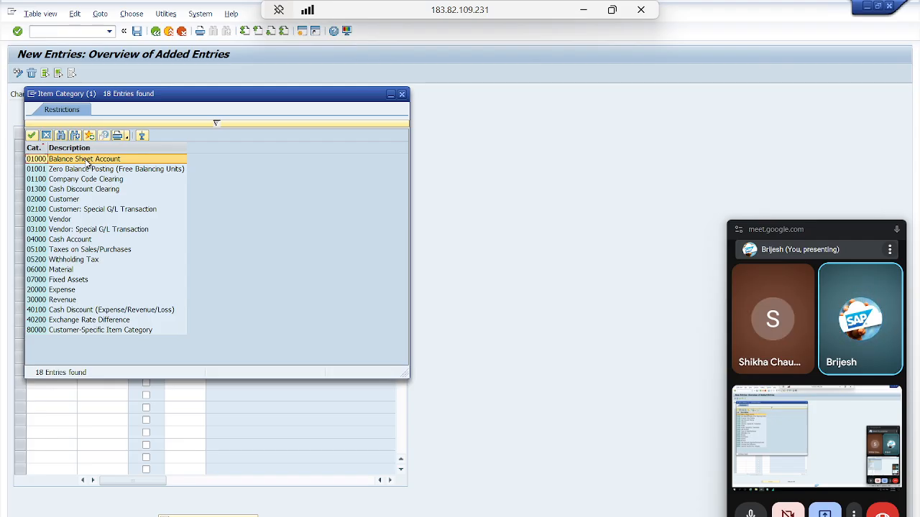
{"action": "double_click", "coordinate": [88, 163]}
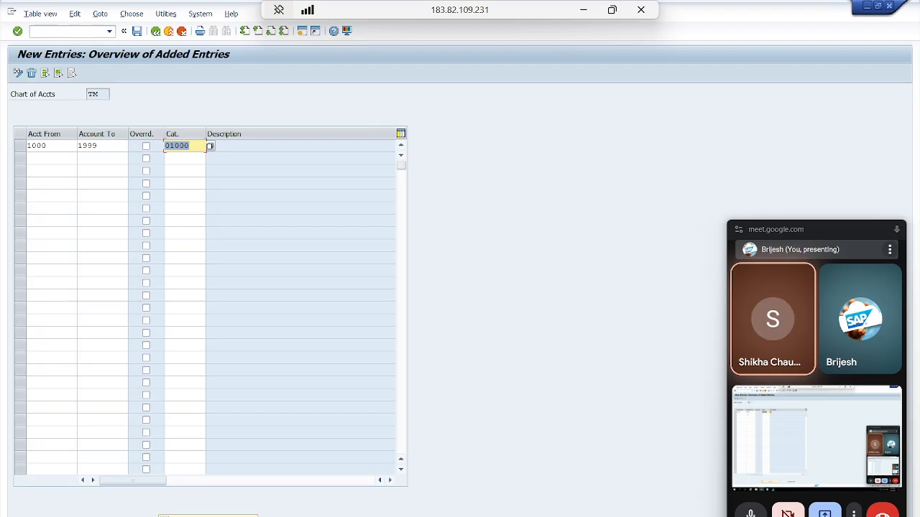
Add a second entry classifying accounts 2000 to 2999 under item category 01000, Balance Sheet Account
{"action": "key", "text": "Tab"}
{"action": "type", "text": "2000"}
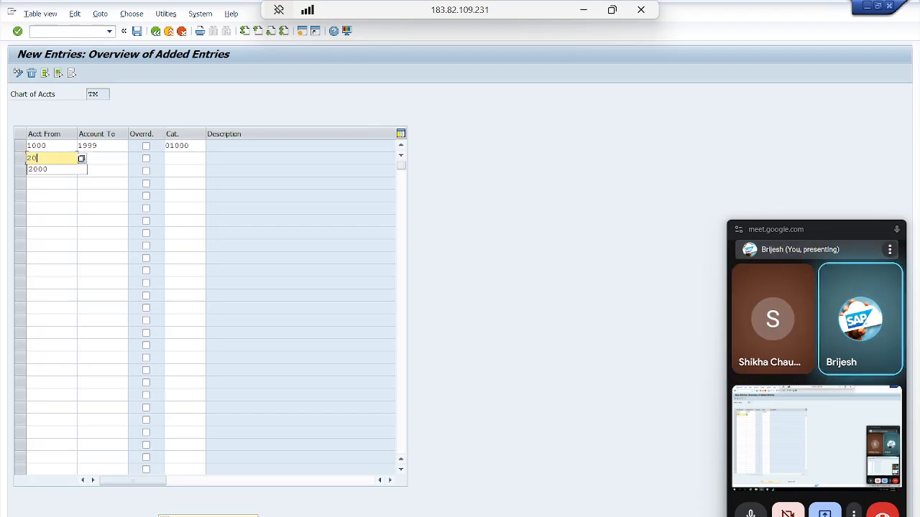
{"action": "key", "text": "Tab"}
{"action": "type", "text": "2999"}
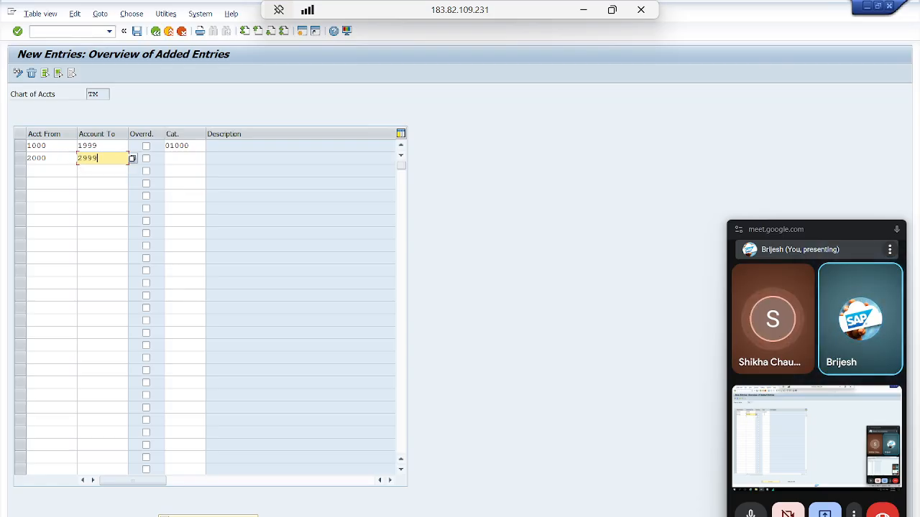
{"action": "key", "text": "Tab"}
{"action": "key", "text": "Tab"}
{"action": "left_click", "coordinate": [210, 160]}
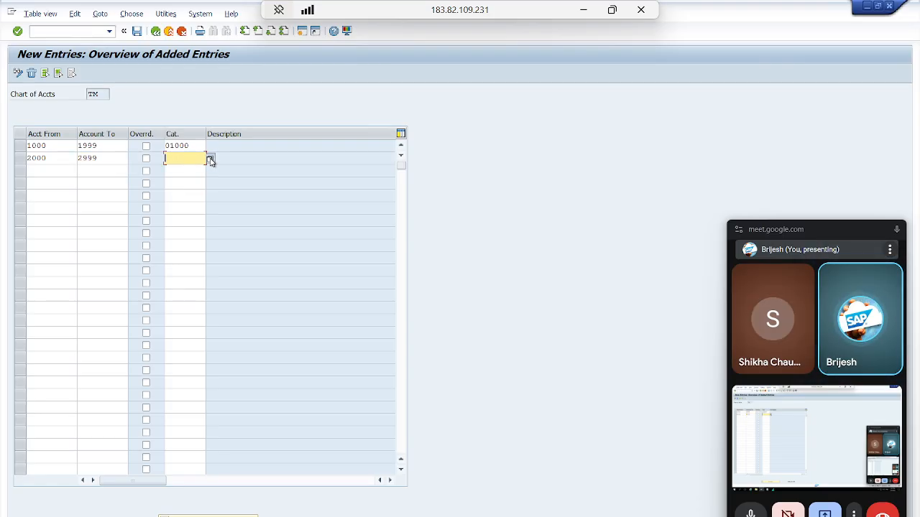
{"action": "double_click", "coordinate": [84, 173]}
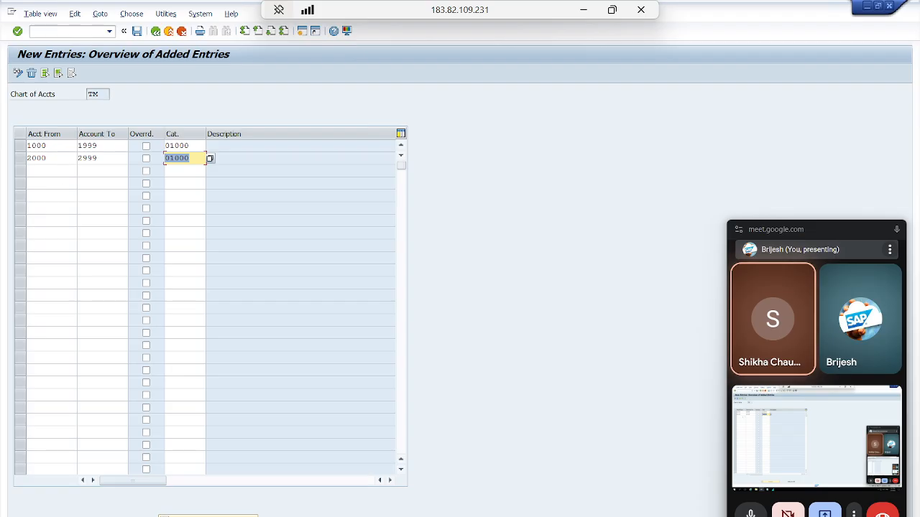
Add a third entry classifying accounts 3000 to 3999 under item category 20000, Expense
{"action": "left_click", "coordinate": [52, 171]}
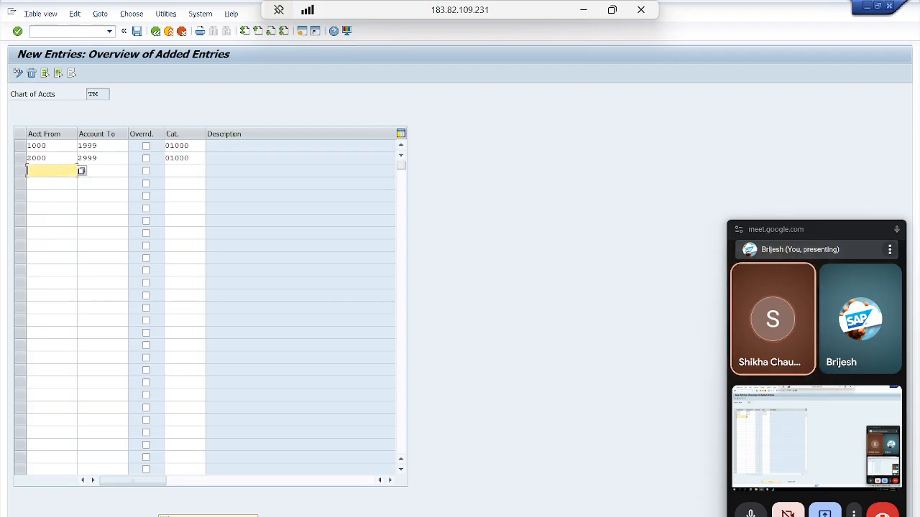
{"action": "type", "text": "3000"}
{"action": "key", "text": "Tab"}
{"action": "type", "text": "3999"}
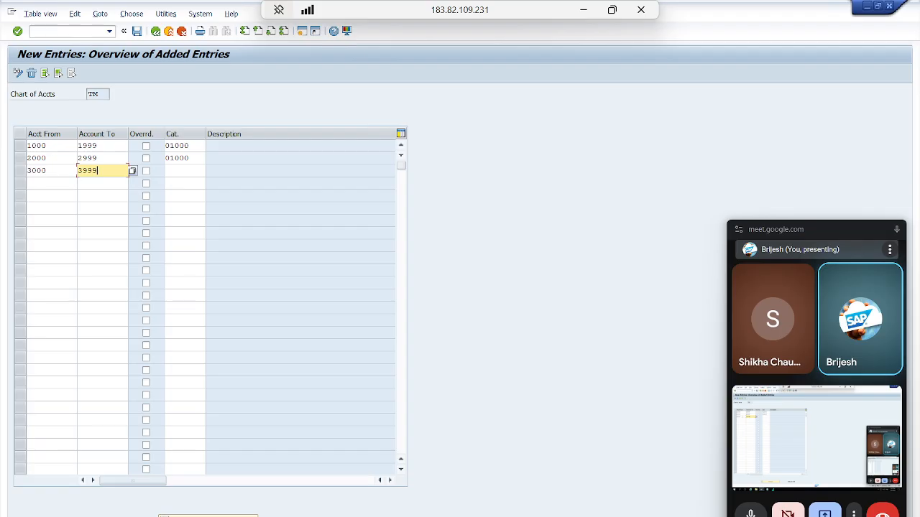
{"action": "key", "text": "Tab"}
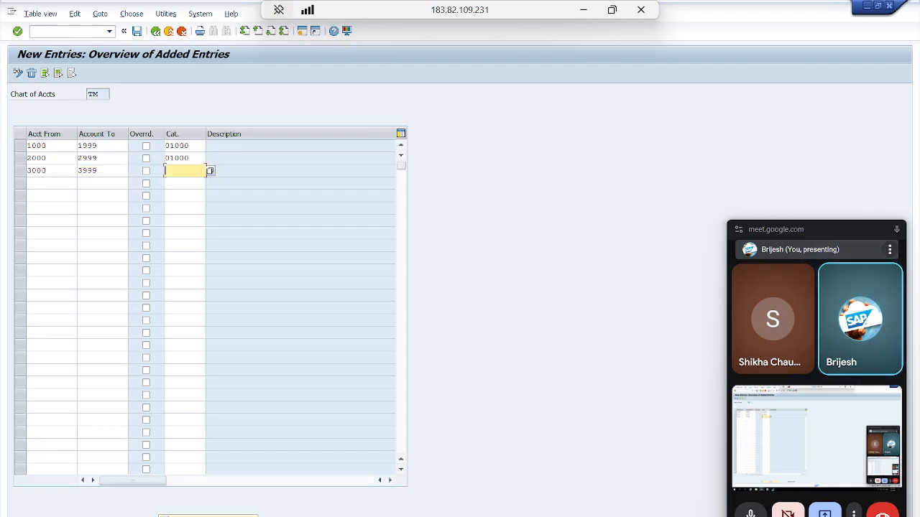
{"action": "left_click", "coordinate": [210, 173]}
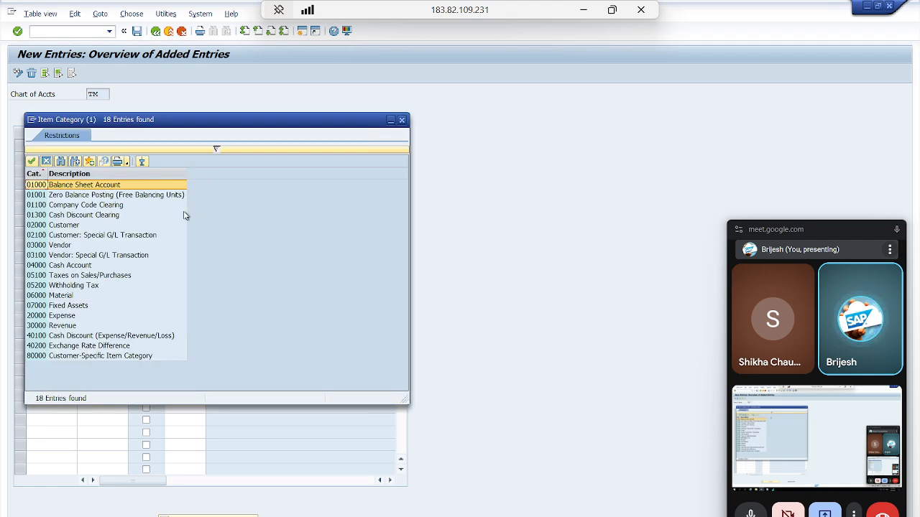
{"action": "double_click", "coordinate": [54, 320]}
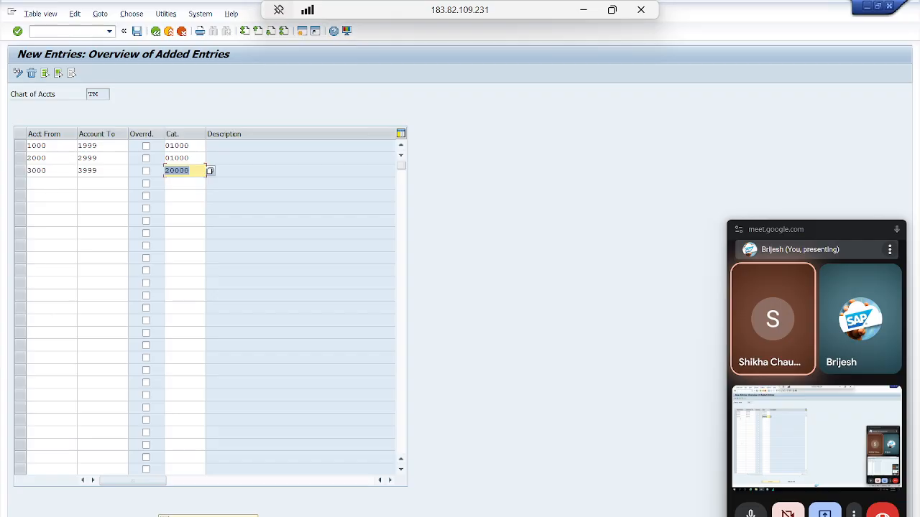
Classify accounts 4000 to 4999 under item category 30000, Revenue, and save all entries to the proposed customizing request
{"action": "key", "text": "Tab"}
{"action": "type", "text": "4000"}
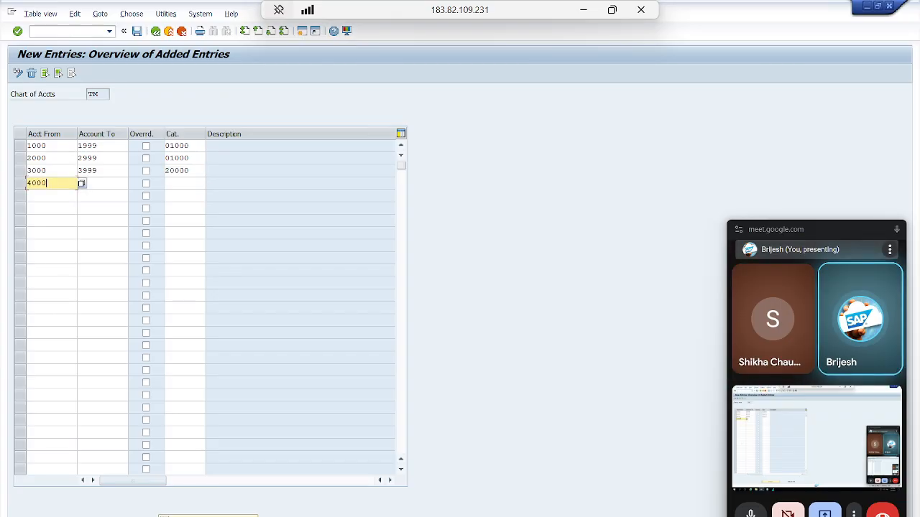
{"action": "key", "text": "Tab"}
{"action": "type", "text": "4999"}
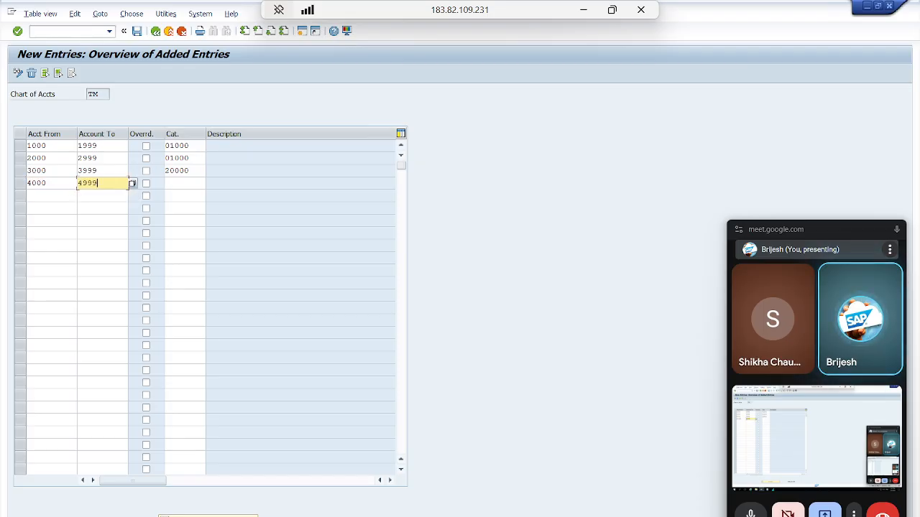
{"action": "left_click", "coordinate": [200, 183]}
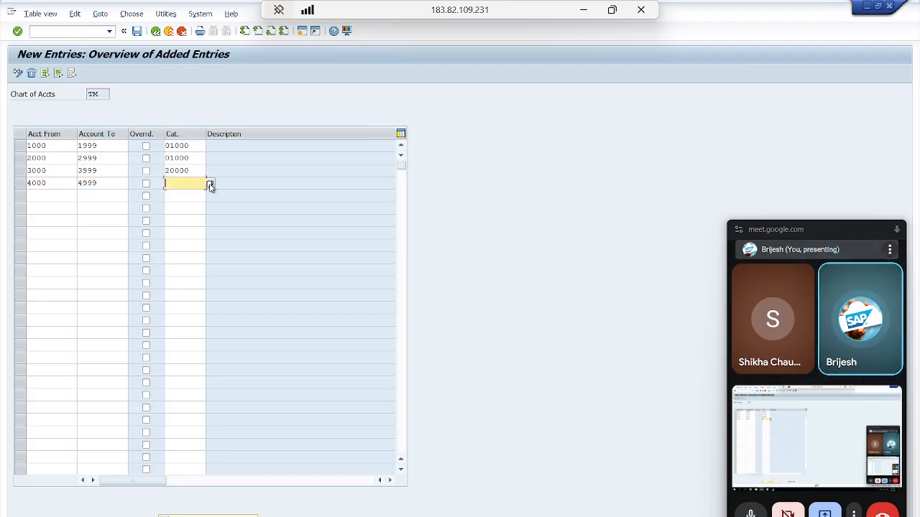
{"action": "left_click", "coordinate": [209, 185]}
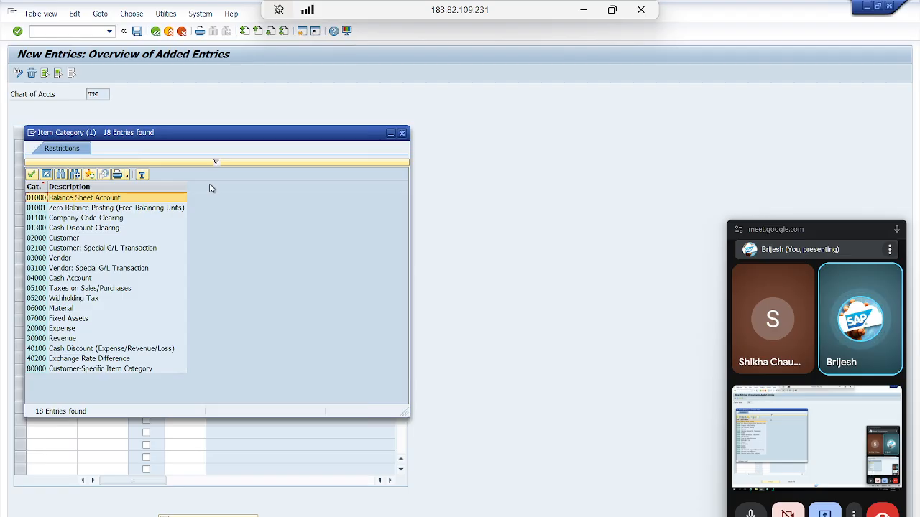
{"action": "left_click", "coordinate": [62, 340]}
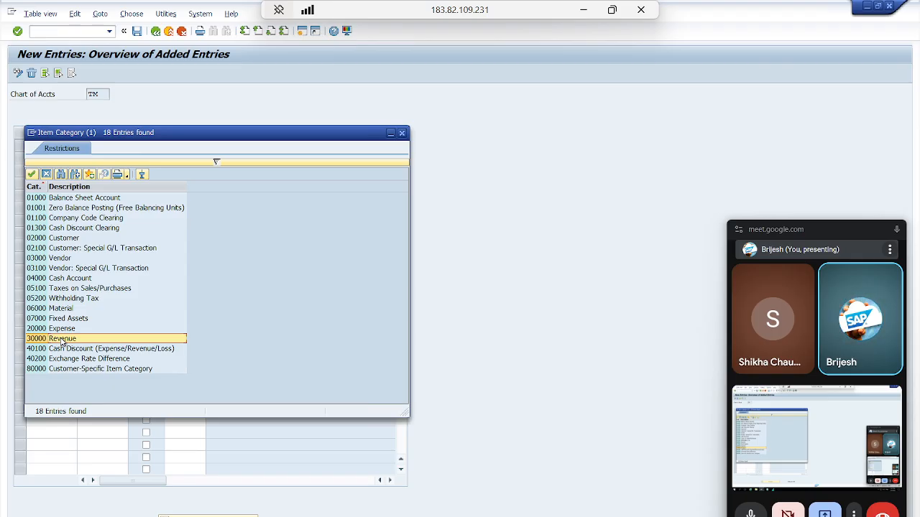
{"action": "double_click", "coordinate": [62, 340]}
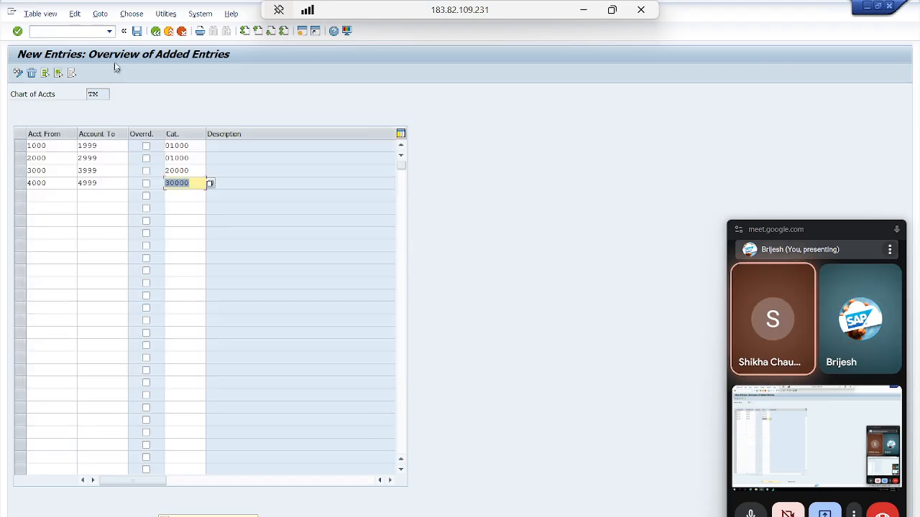
{"action": "left_click", "coordinate": [136, 32]}
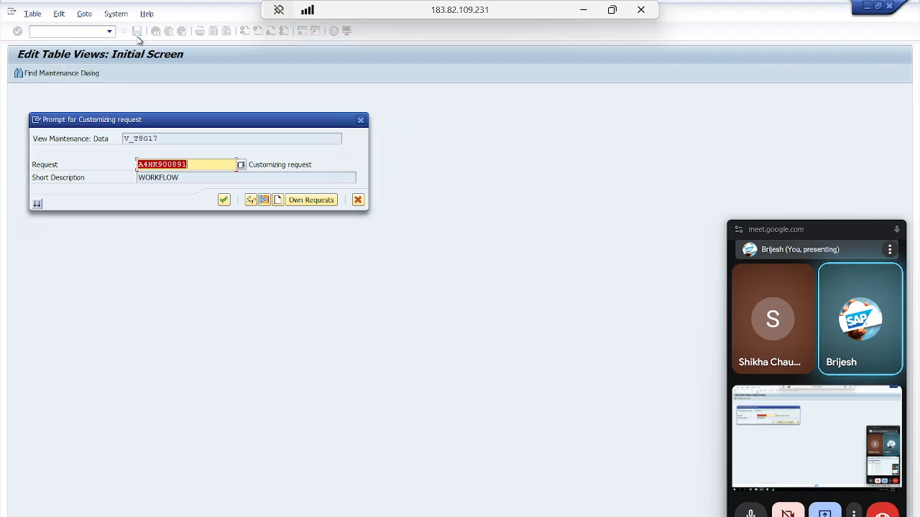
{"action": "key", "text": "Return"}
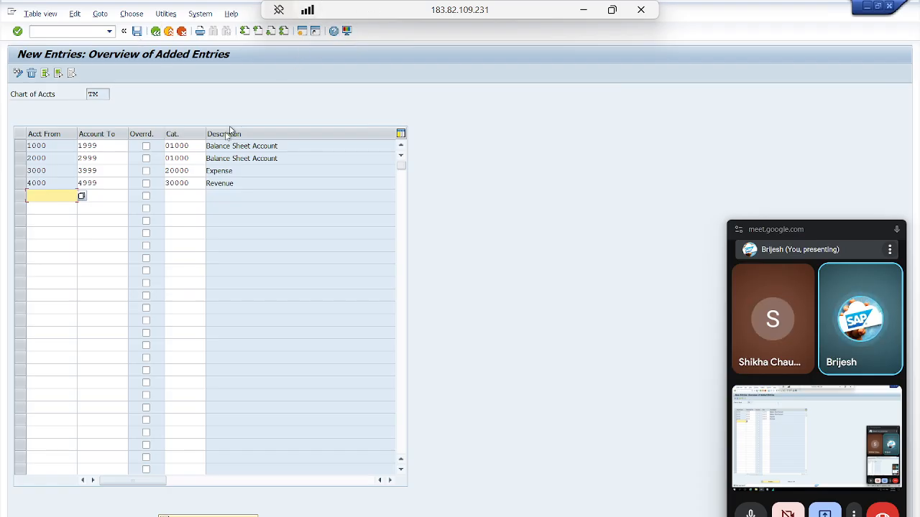
{"action": "left_click", "coordinate": [203, 183]}
{"action": "left_click", "coordinate": [209, 184]}
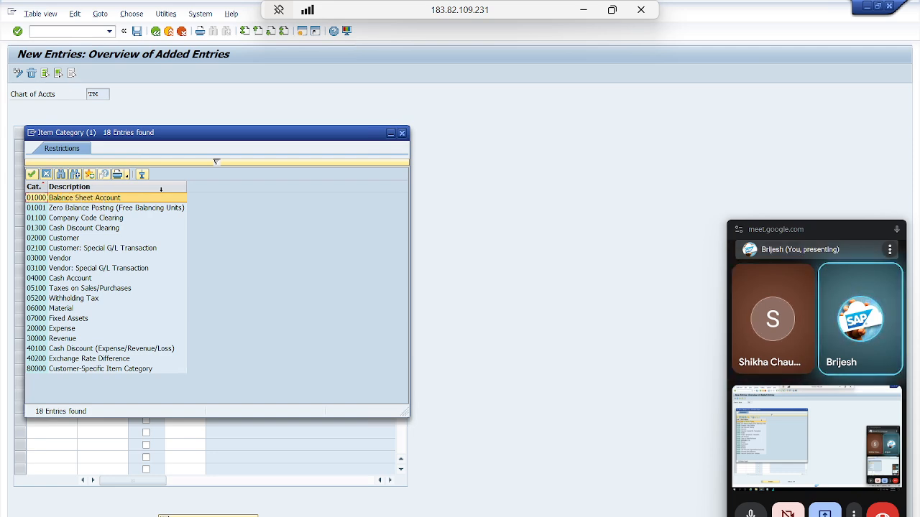
{"action": "key", "text": "Escape"}
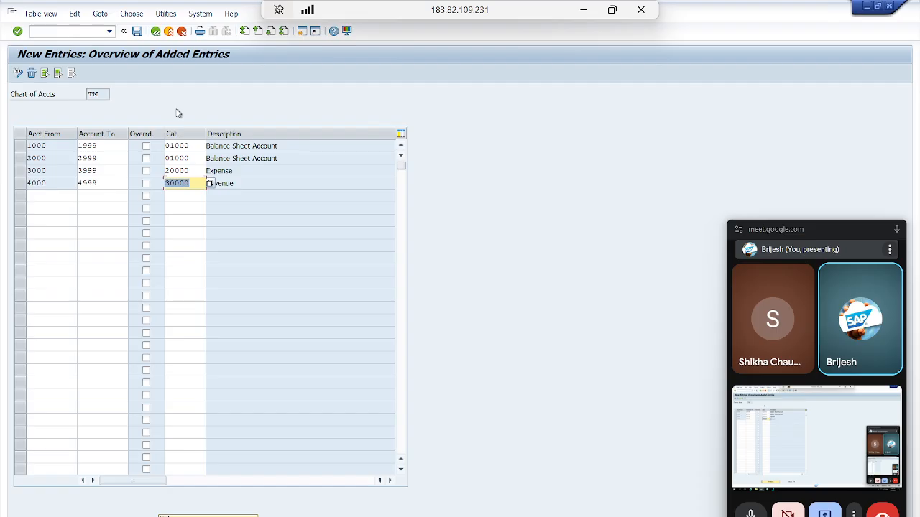
Open central G/L account maintenance with transaction /NFS00 and bring up the dialog for creating a G/L account
{"action": "left_click", "coordinate": [66, 32]}
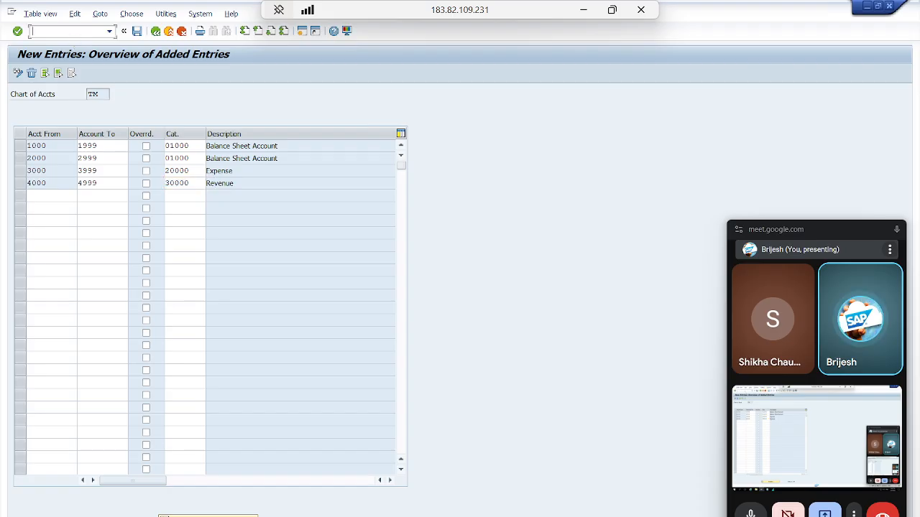
{"action": "type", "text": "/NFS00"}
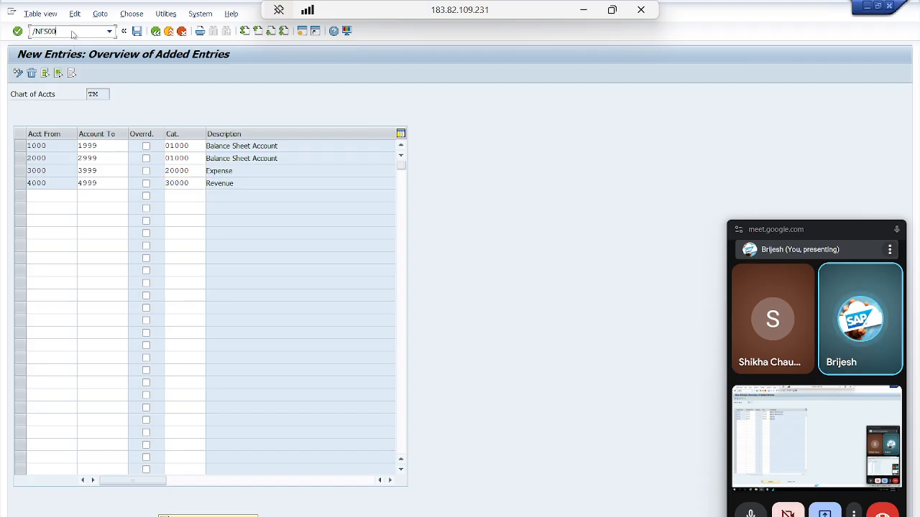
{"action": "key", "text": "Return"}
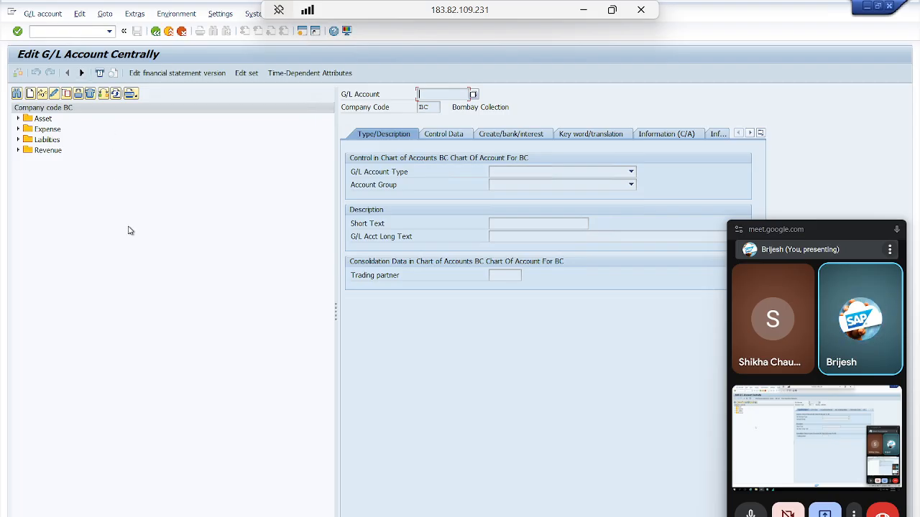
{"action": "left_click", "coordinate": [29, 97]}
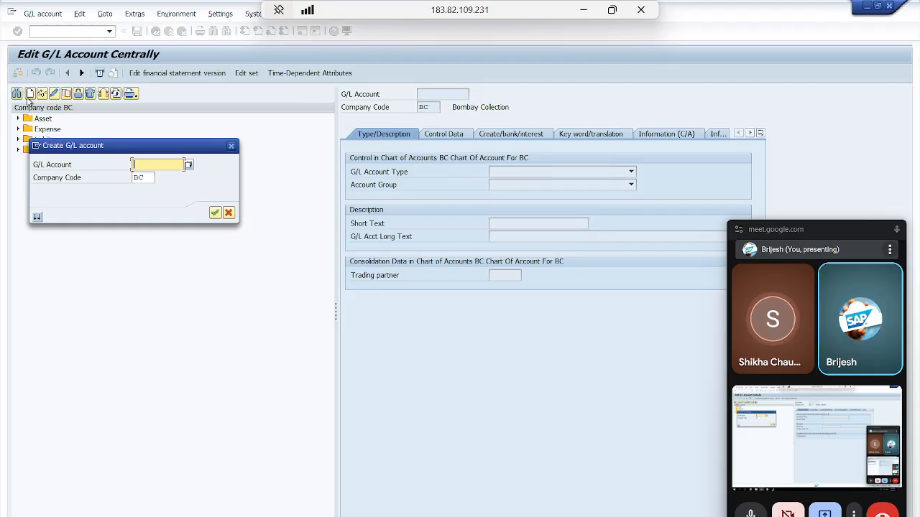
Start a new G/L account numbered 1000 in company code TM
{"action": "type", "text": "1000"}
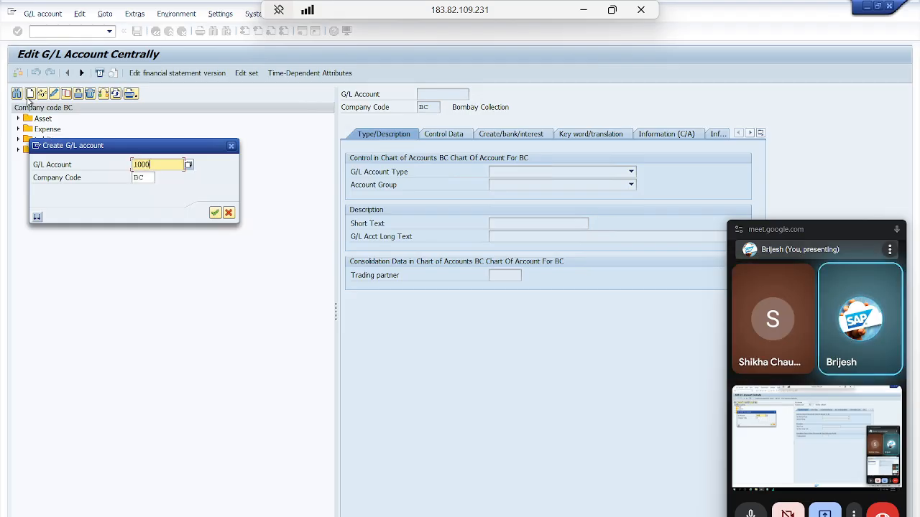
{"action": "key", "text": "Tab"}
{"action": "key", "text": "BackSpace"}
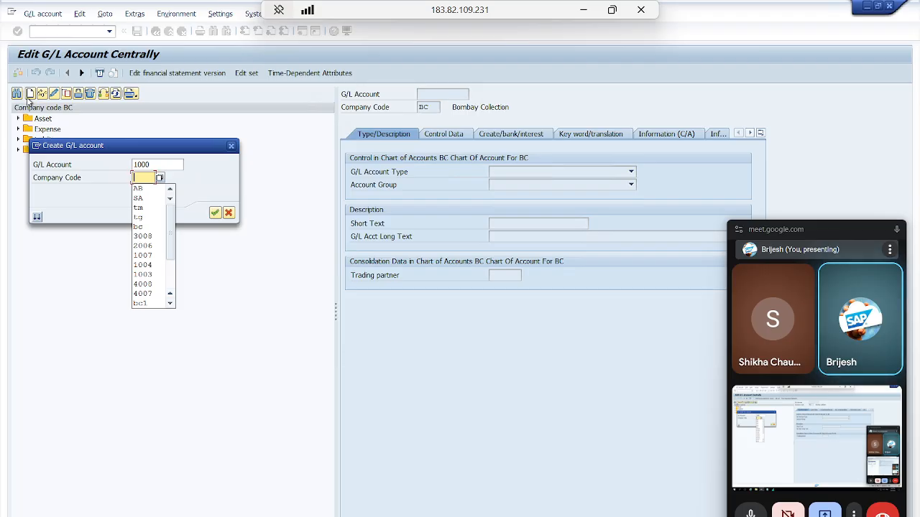
{"action": "type", "text": "TM"}
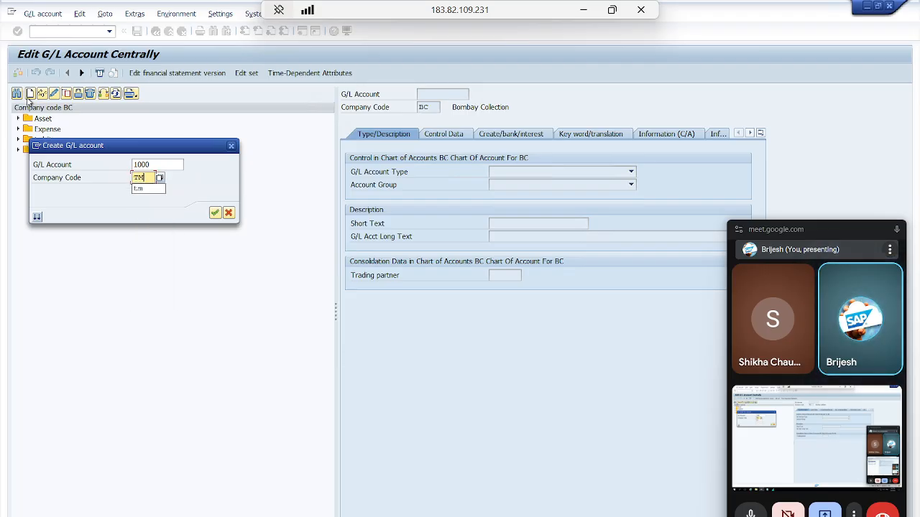
{"action": "key", "text": "Return"}
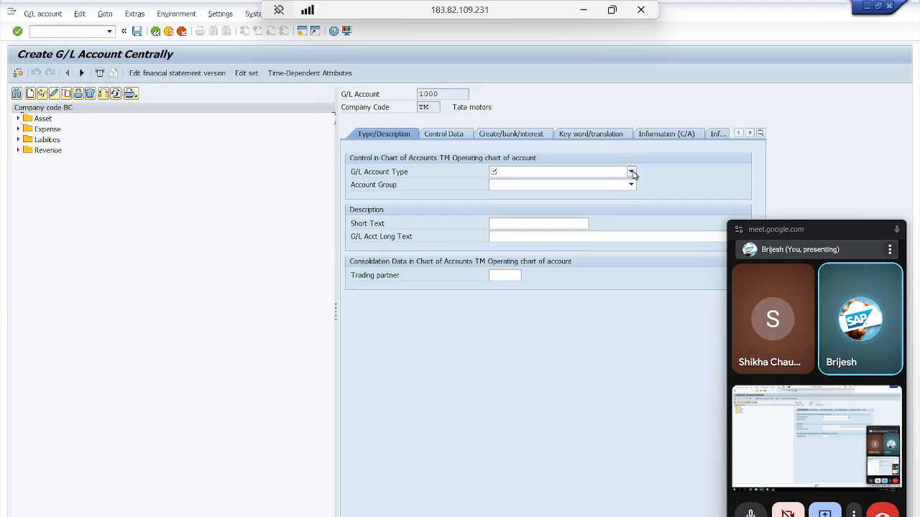
Classify account 1000 as type X Balance Sheet Account in account group ASST Assets
{"action": "left_click", "coordinate": [631, 172]}
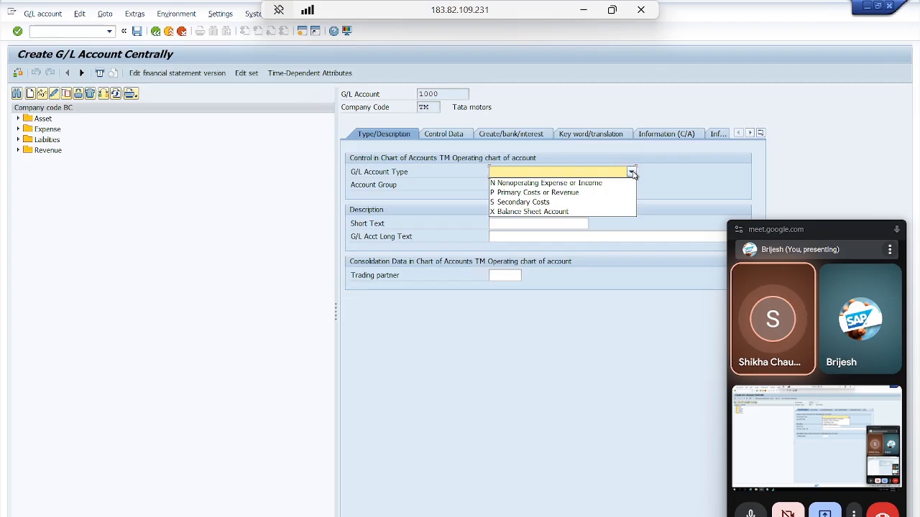
{"action": "left_click", "coordinate": [566, 213]}
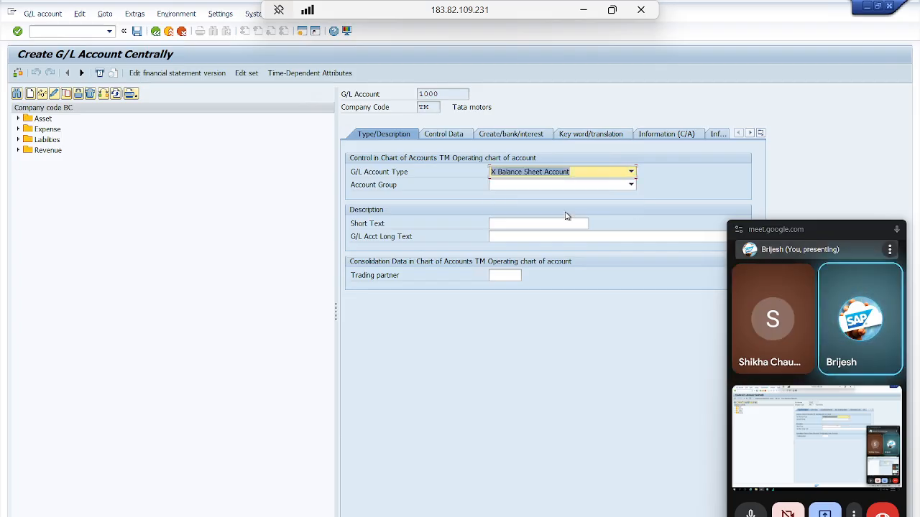
{"action": "left_click", "coordinate": [631, 185]}
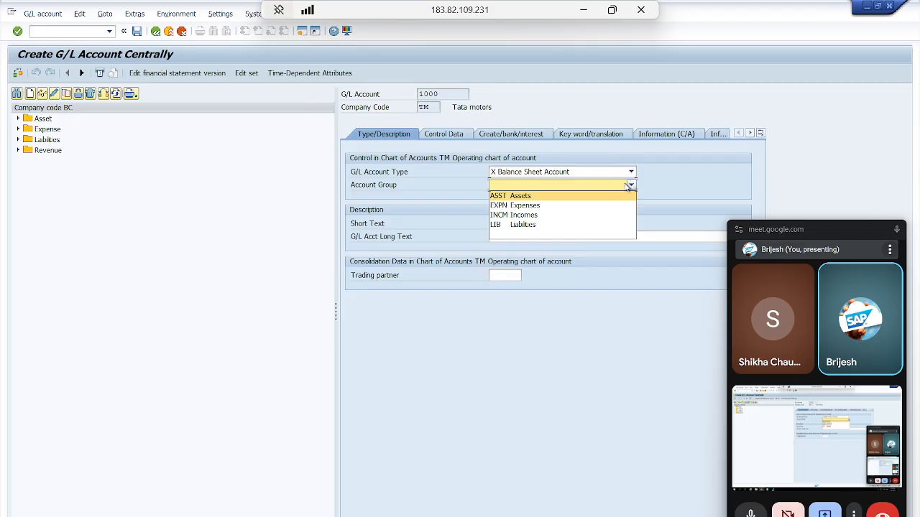
{"action": "left_click", "coordinate": [553, 197]}
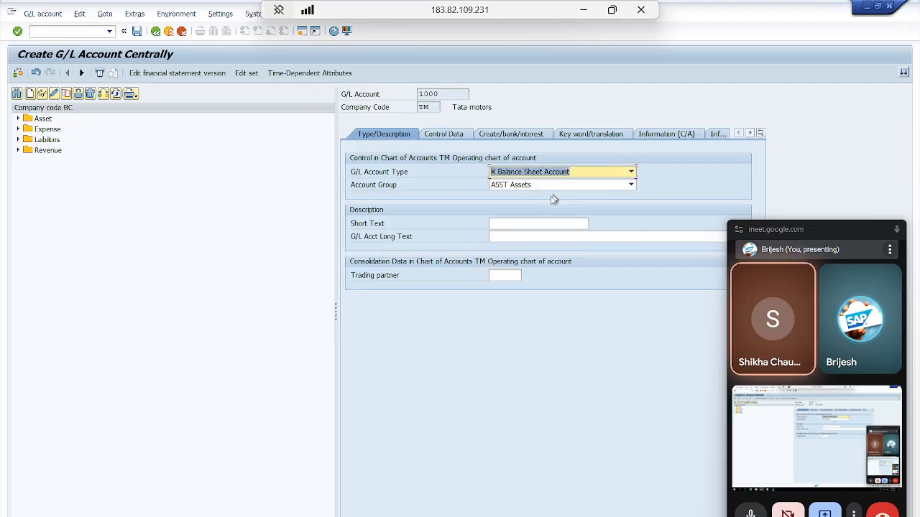
Enter "Cash Account" as both the short text and the long text of account 1000
{"action": "left_click", "coordinate": [521, 224]}
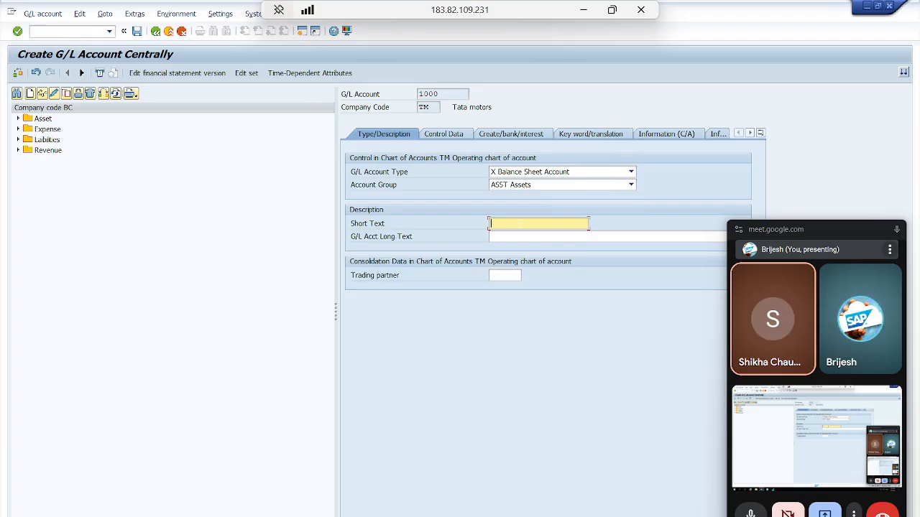
{"action": "type", "text": "C"}
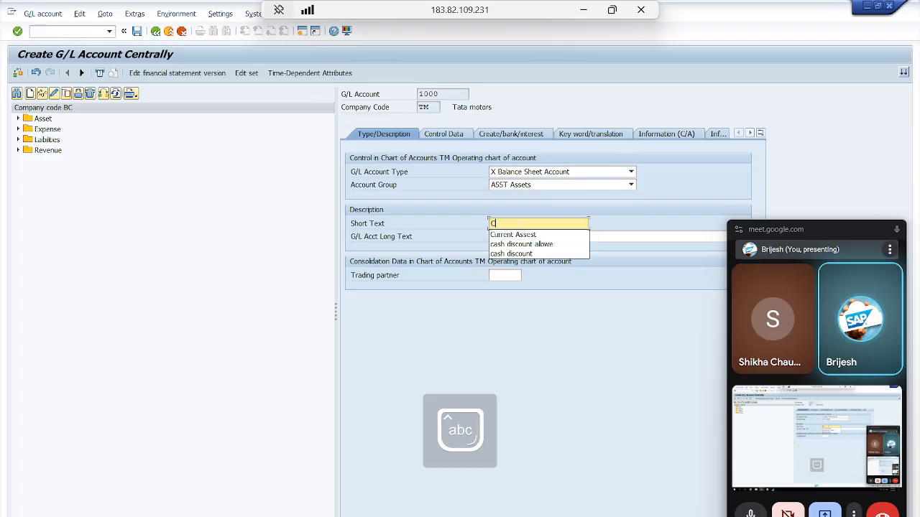
{"action": "type", "text": "ash A"}
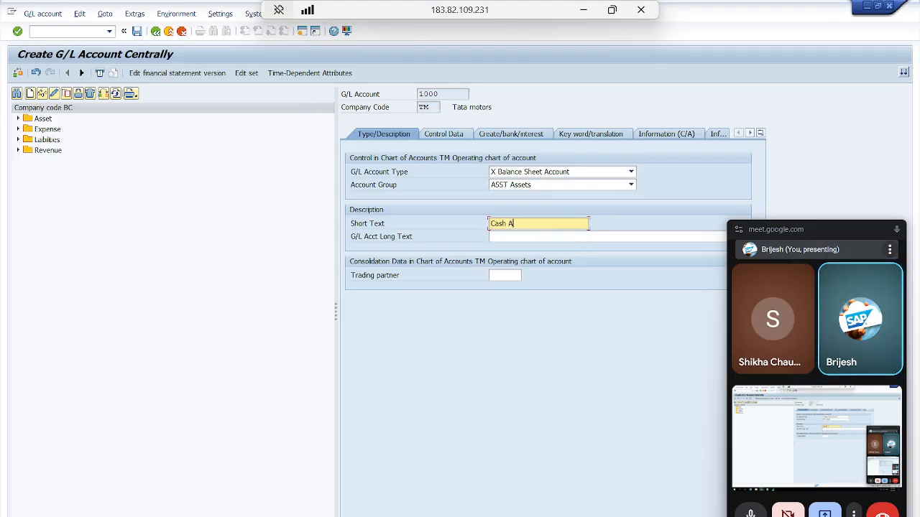
{"action": "type", "text": "ccount"}
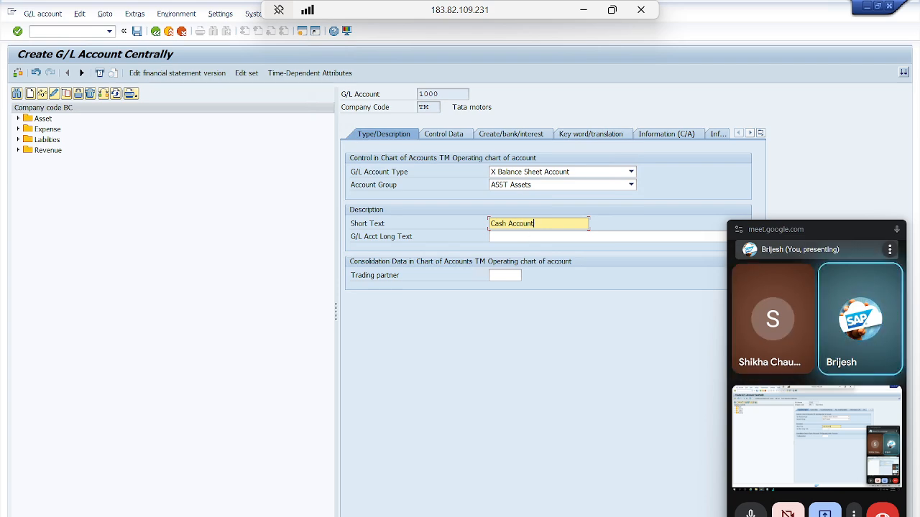
{"action": "key", "text": "Tab"}
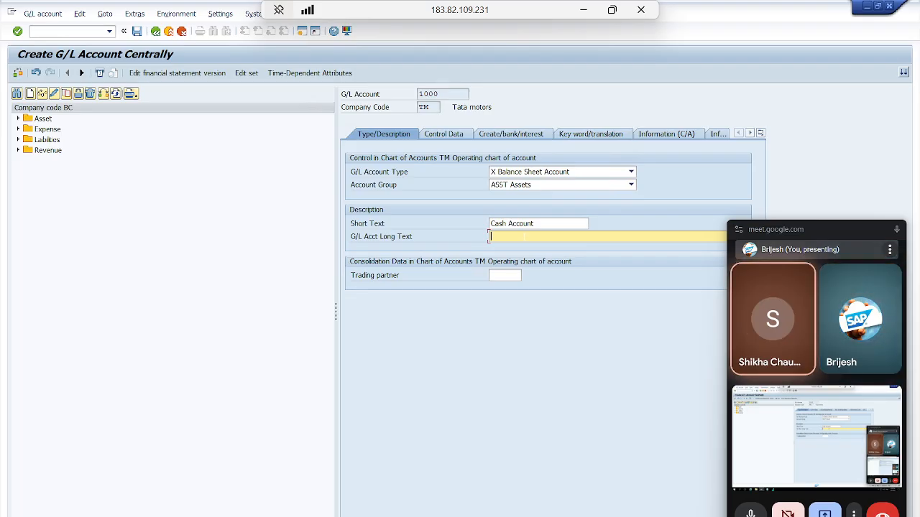
{"action": "type", "text": "Cas"}
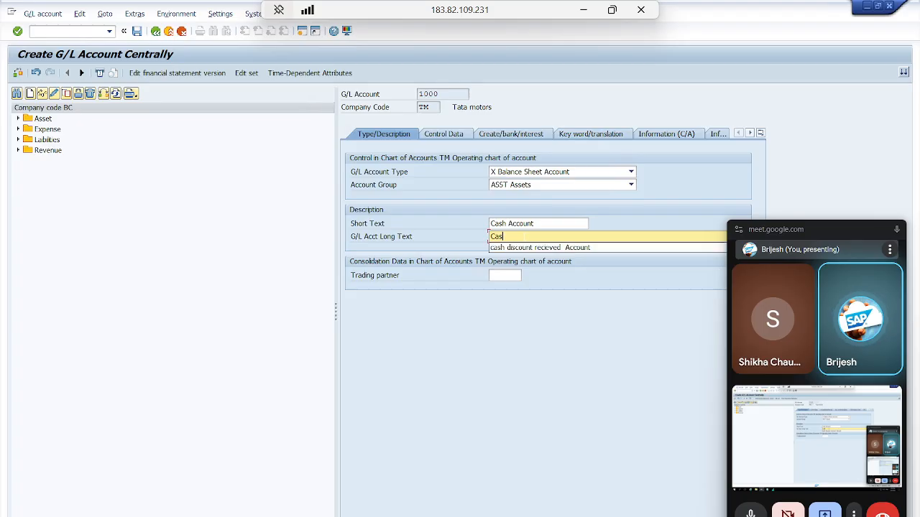
{"action": "type", "text": "h Acc"}
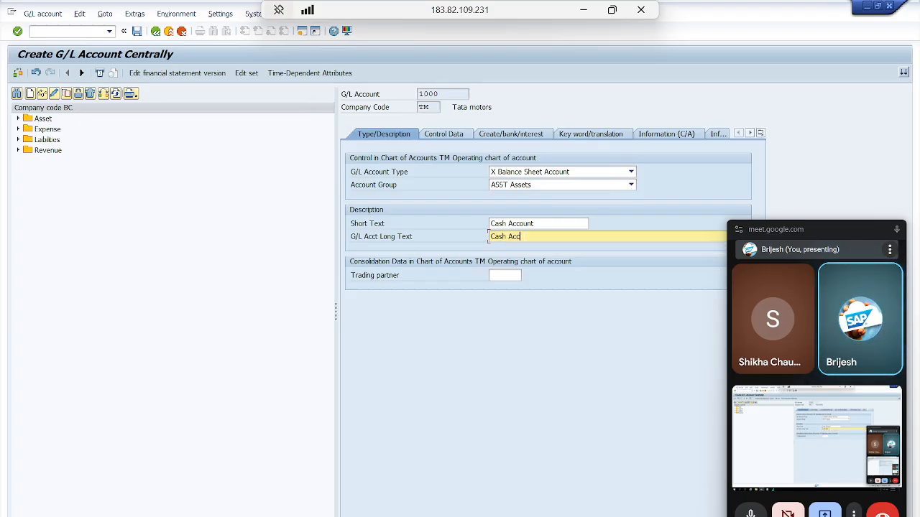
{"action": "type", "text": "ount"}
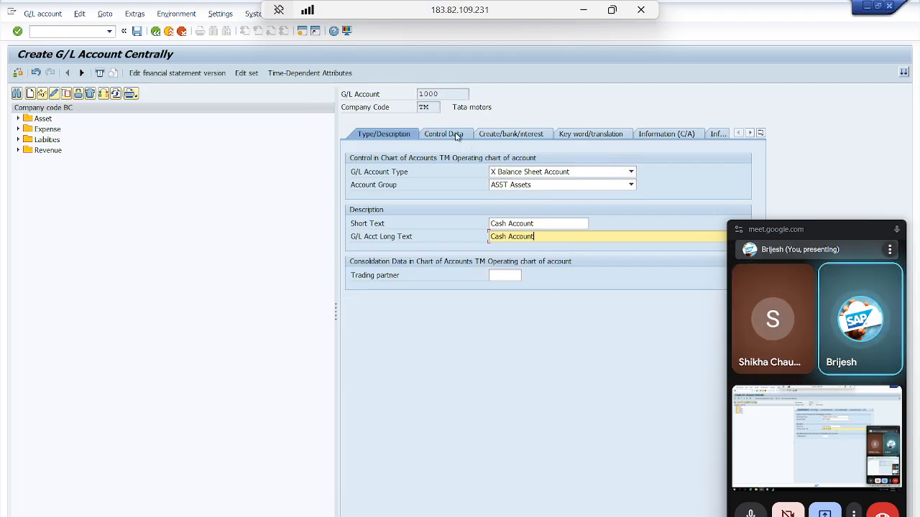
In the control data of account 1000, enable Balances in Local Crcy Only and choose sort key 001, Posting date
{"action": "left_click", "coordinate": [456, 136]}
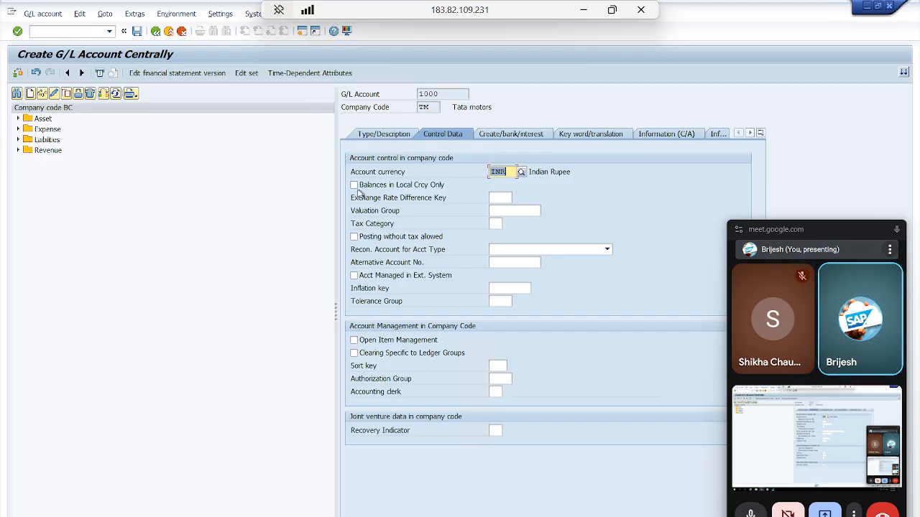
{"action": "left_click", "coordinate": [353, 186]}
{"action": "left_click", "coordinate": [896, 230]}
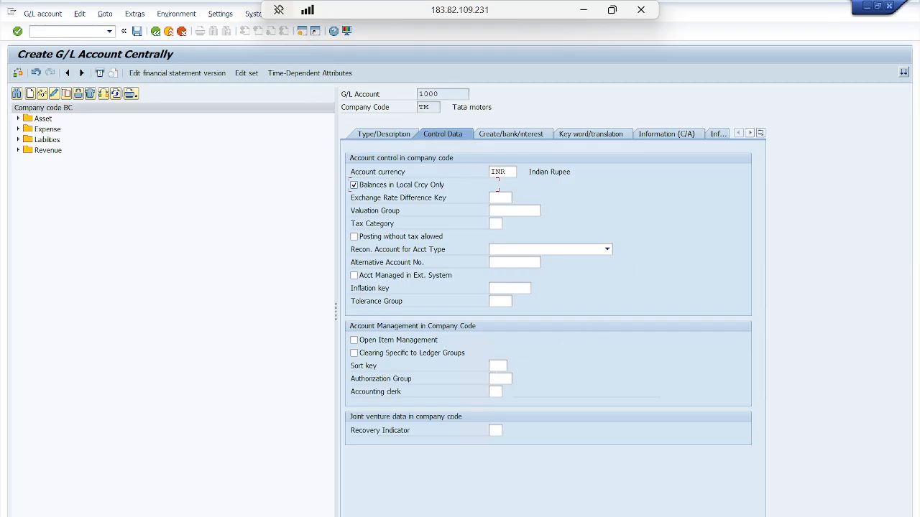
{"action": "left_click", "coordinate": [493, 365]}
{"action": "left_click", "coordinate": [512, 365]}
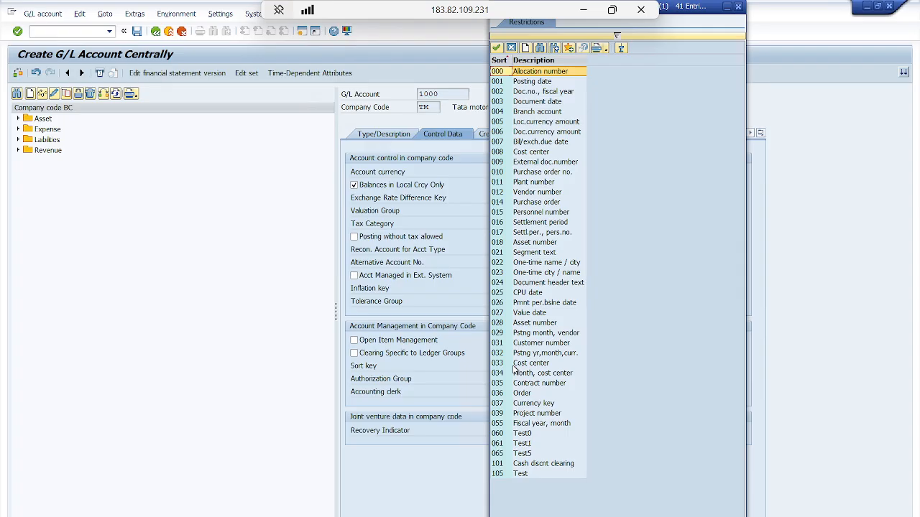
{"action": "left_click", "coordinate": [529, 85]}
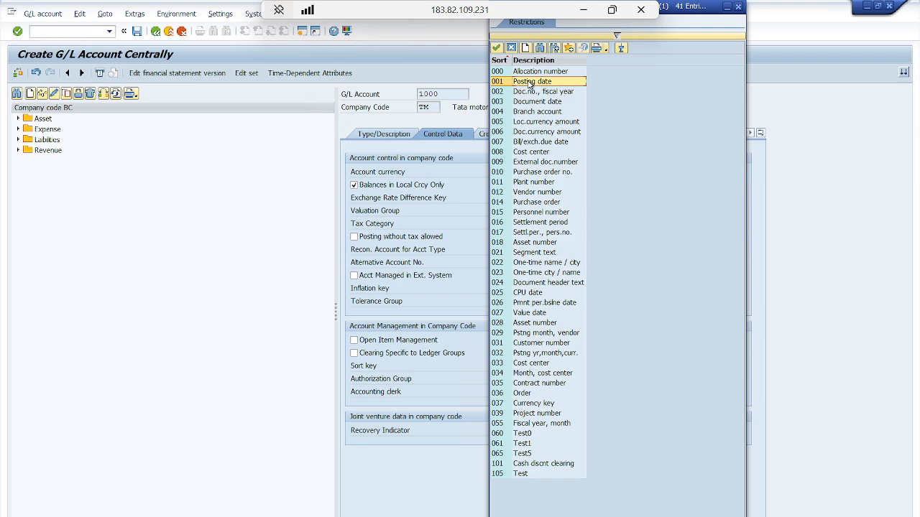
{"action": "double_click", "coordinate": [529, 84]}
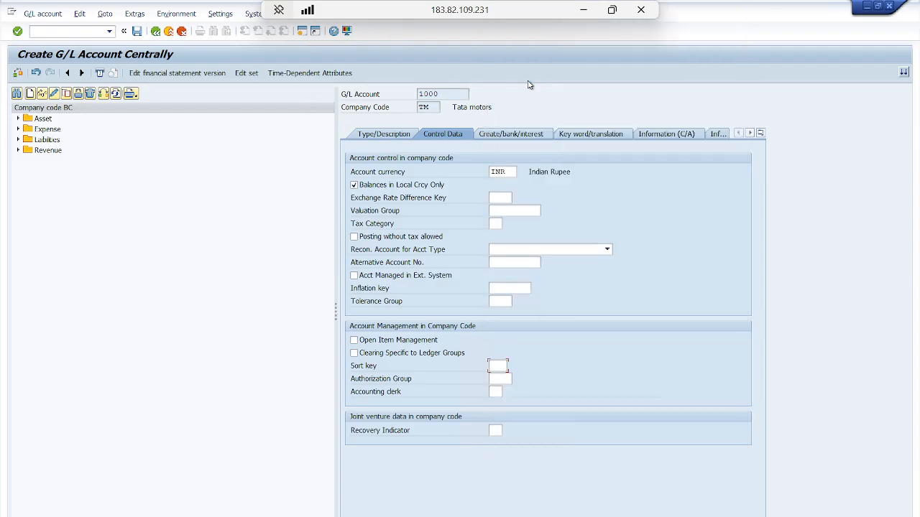
Assign field status group G001, General (with text, assignment), to account 1000 and save the account
{"action": "left_click", "coordinate": [508, 137]}
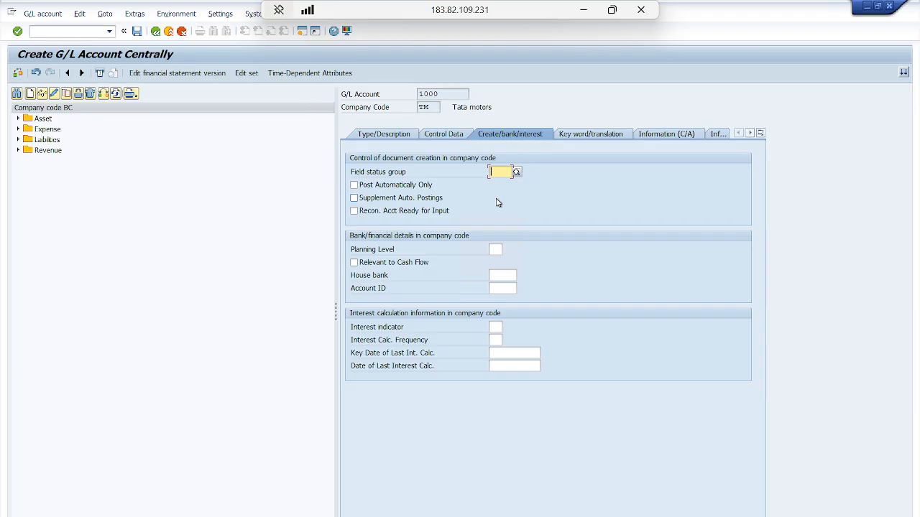
{"action": "left_click", "coordinate": [517, 173]}
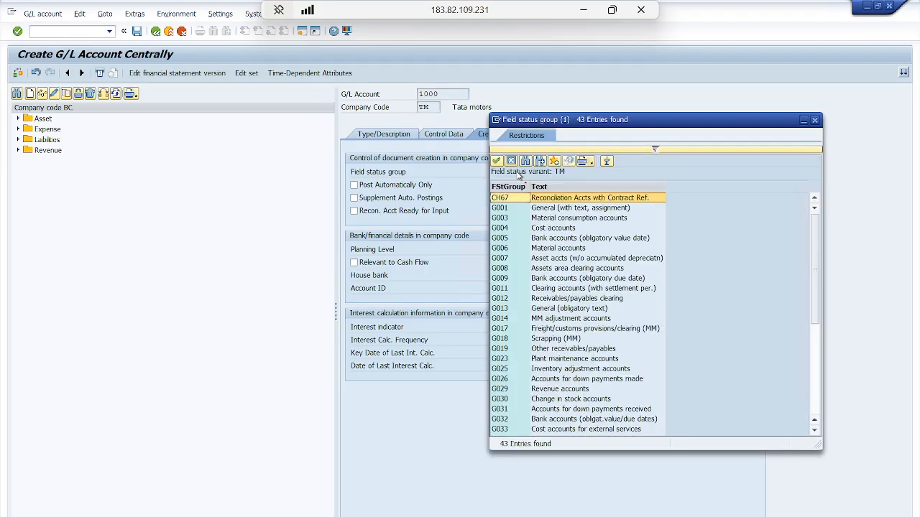
{"action": "key", "text": "Down"}
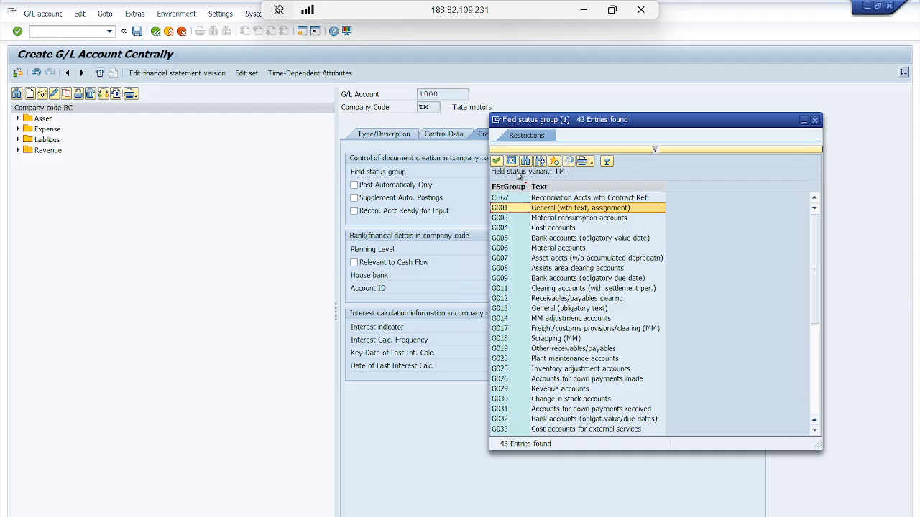
{"action": "key", "text": "Return"}
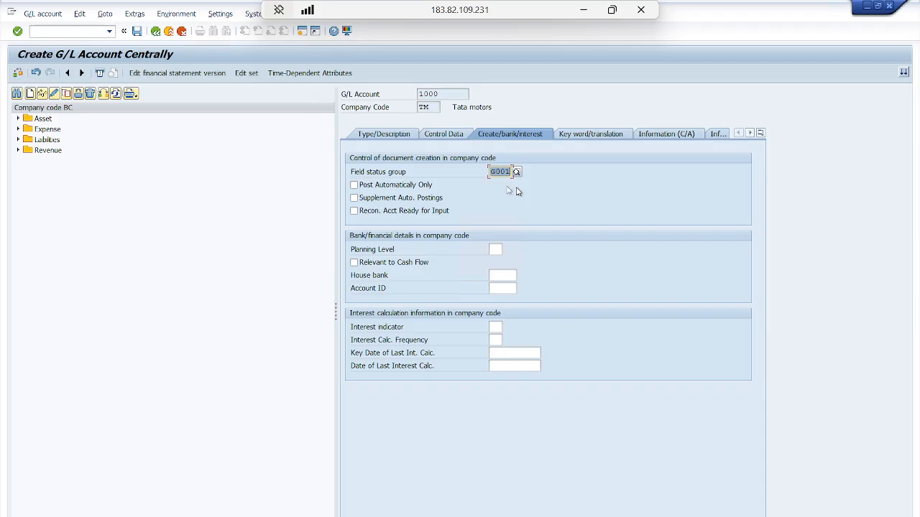
{"action": "left_click", "coordinate": [137, 32]}
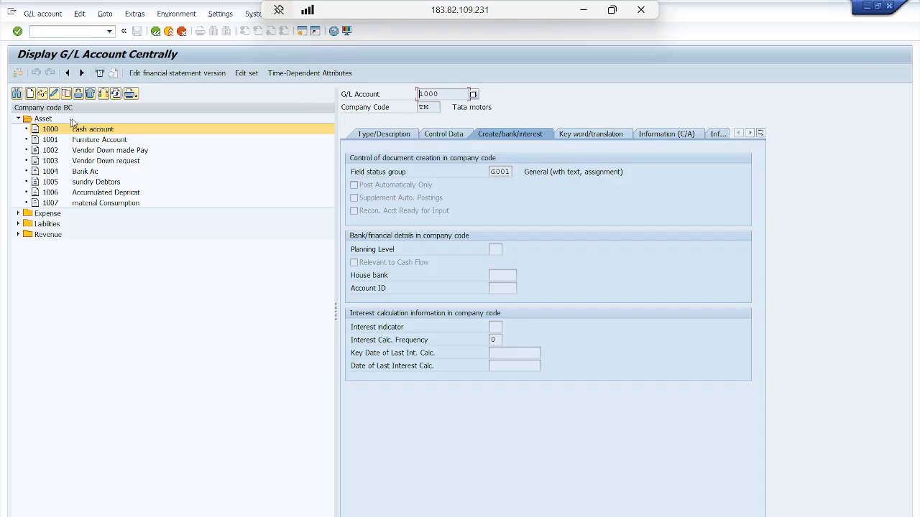
Switch the G/L account list to company code TM and expand its Assets group
{"action": "left_click", "coordinate": [105, 96]}
{"action": "key", "text": "BackSpace"}
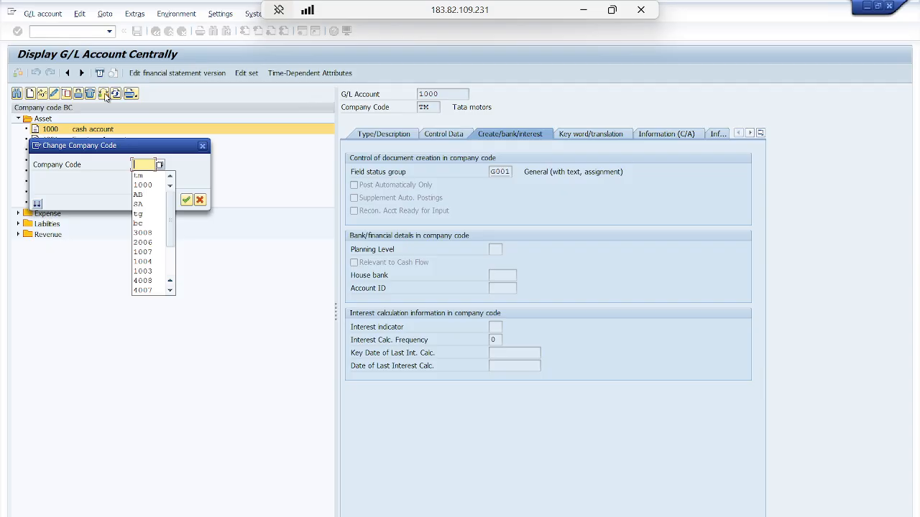
{"action": "type", "text": "TM"}
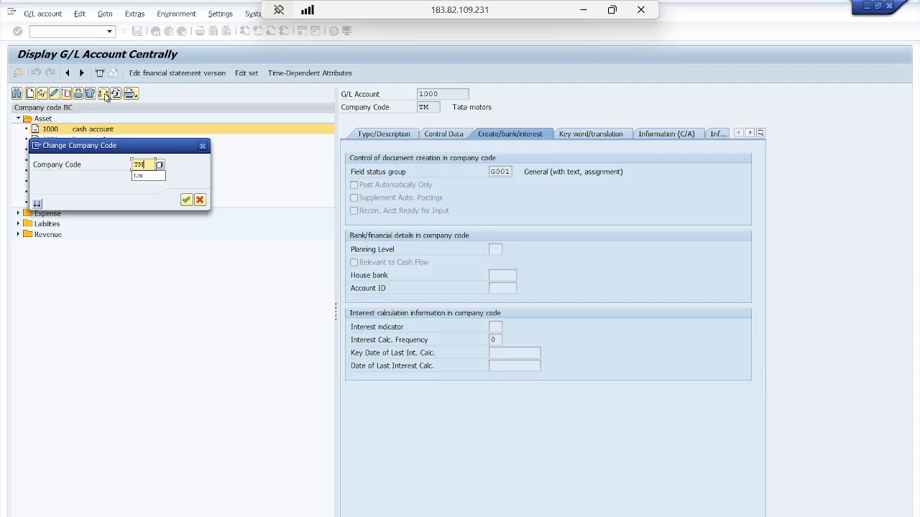
{"action": "key", "text": "Return"}
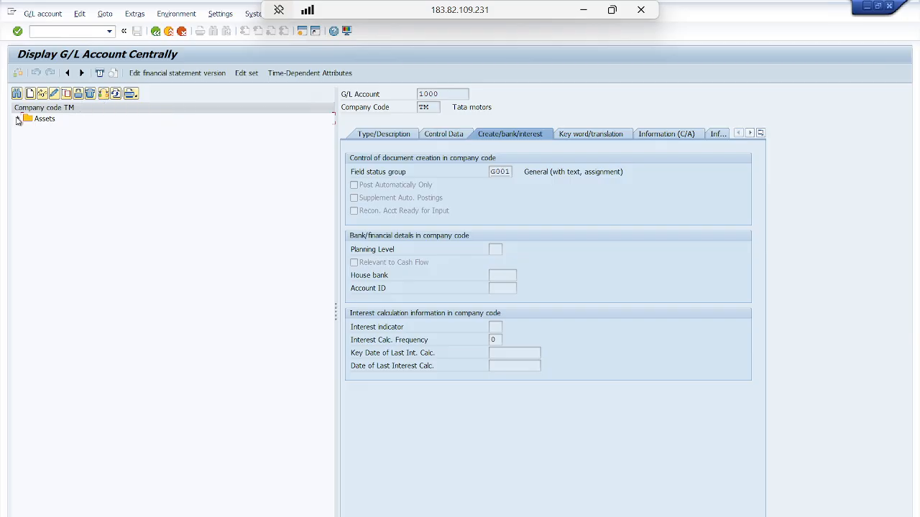
{"action": "left_click", "coordinate": [18, 120]}
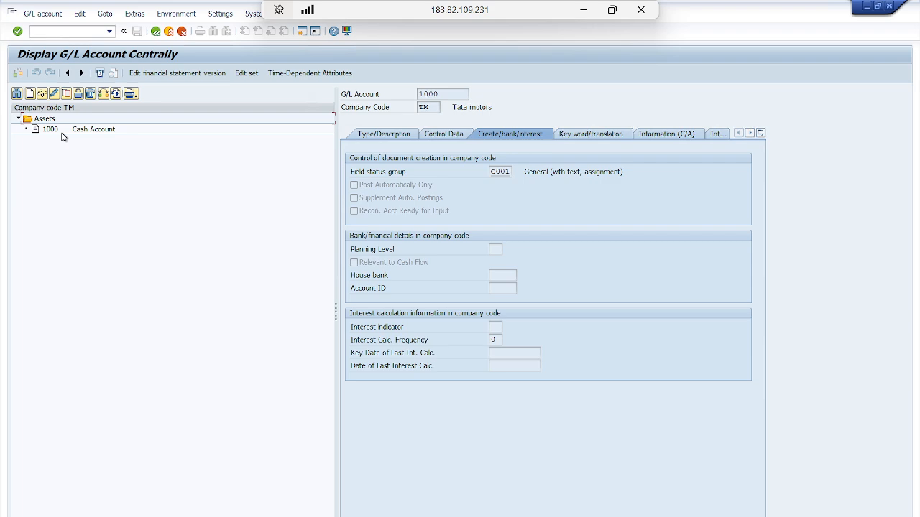
Review the type, description and control data of account 1000, Cash Account, and put it in change mode
{"action": "left_click", "coordinate": [84, 136]}
{"action": "left_click", "coordinate": [393, 137]}
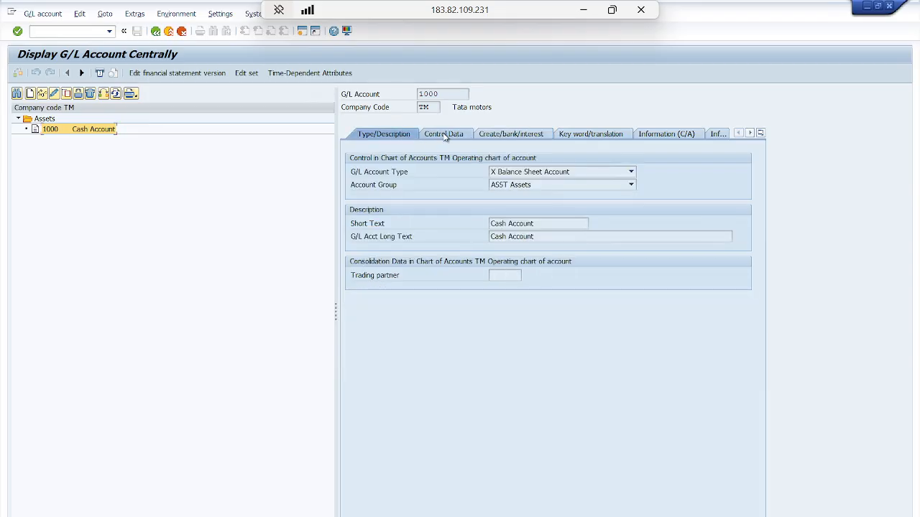
{"action": "left_click", "coordinate": [444, 136]}
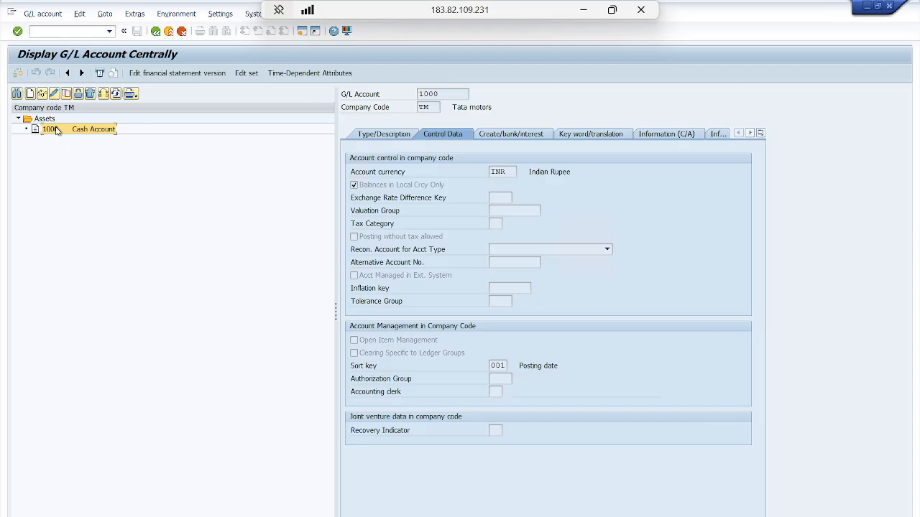
{"action": "left_click", "coordinate": [53, 95]}
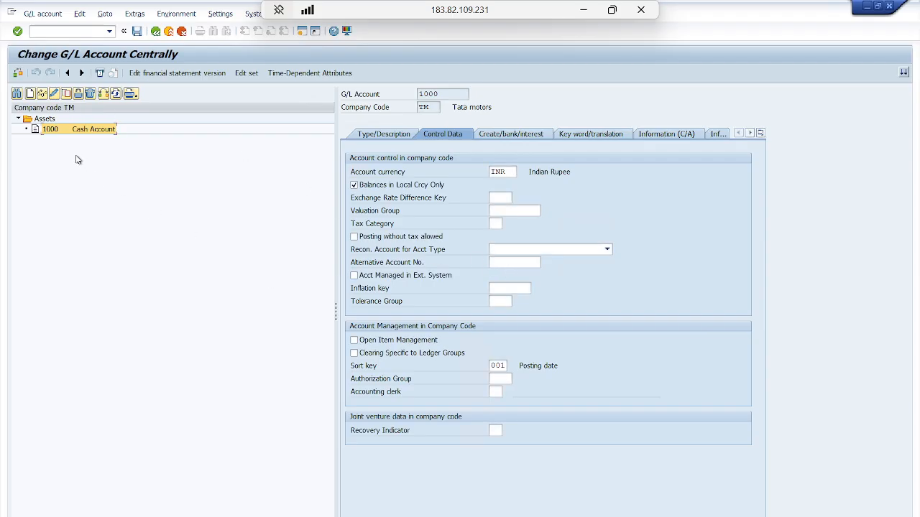
Start a new G/L account numbered 2000 in company code TM
{"action": "left_click", "coordinate": [30, 94]}
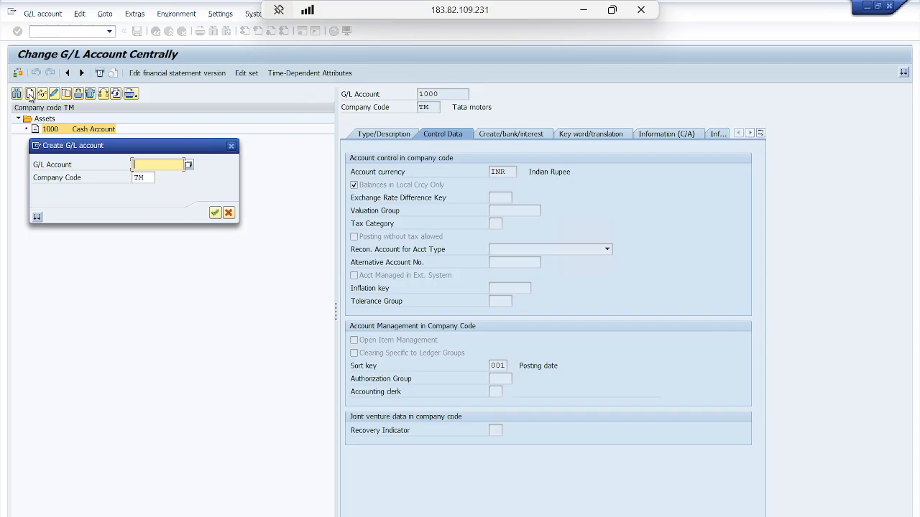
{"action": "type", "text": "20000"}
{"action": "key", "text": "BackSpace"}
{"action": "key", "text": "Return"}
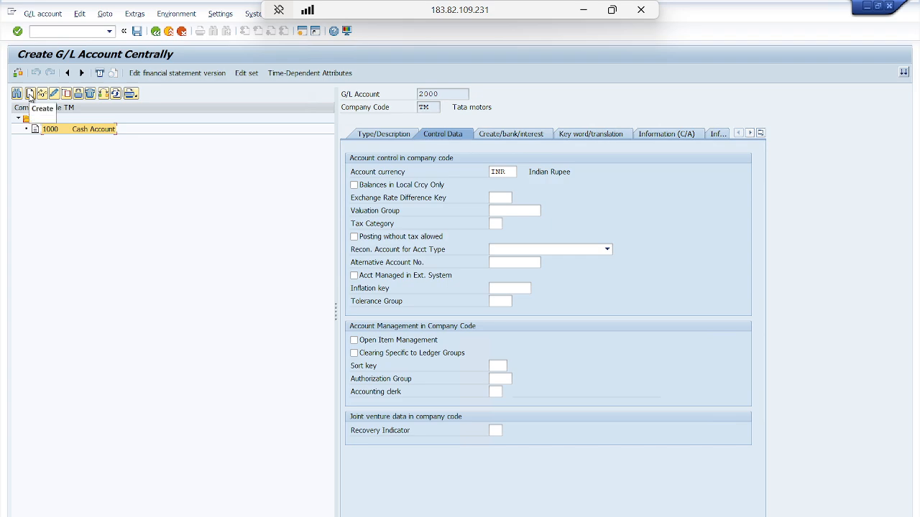
Set account 2000's G/L account type to X Balance Sheet Account and its account group to LIB, liabilities
{"action": "left_click", "coordinate": [390, 136]}
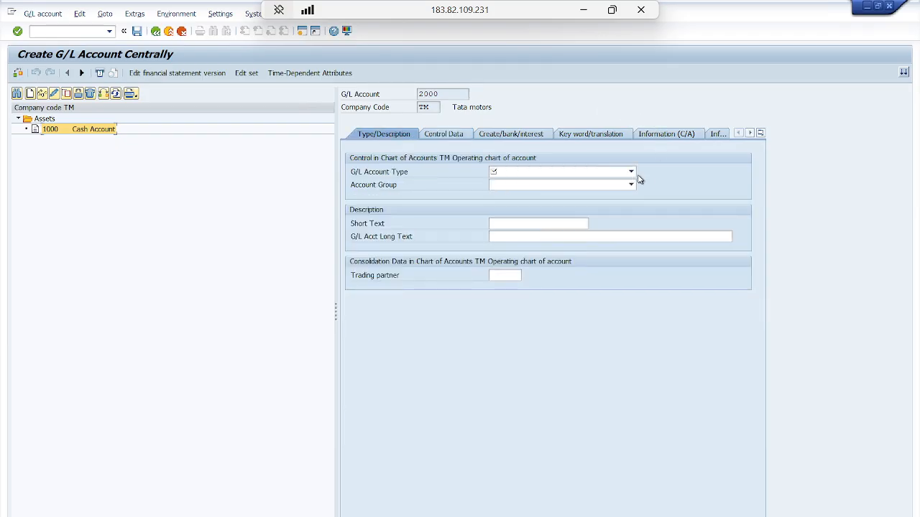
{"action": "left_click", "coordinate": [631, 173]}
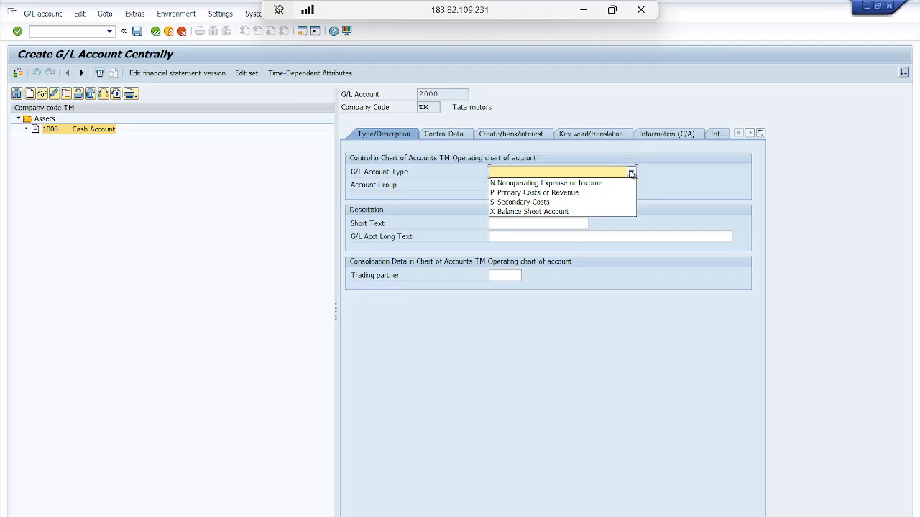
{"action": "left_click", "coordinate": [572, 212]}
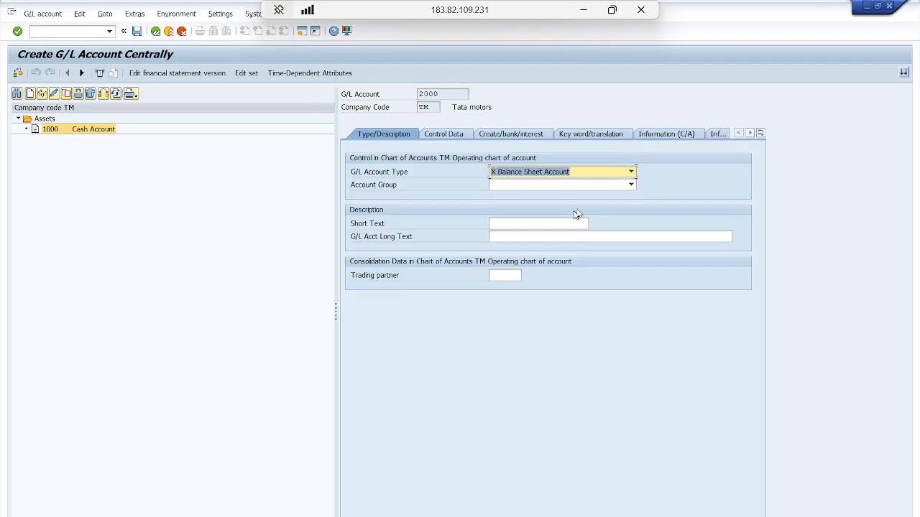
{"action": "left_click", "coordinate": [631, 186]}
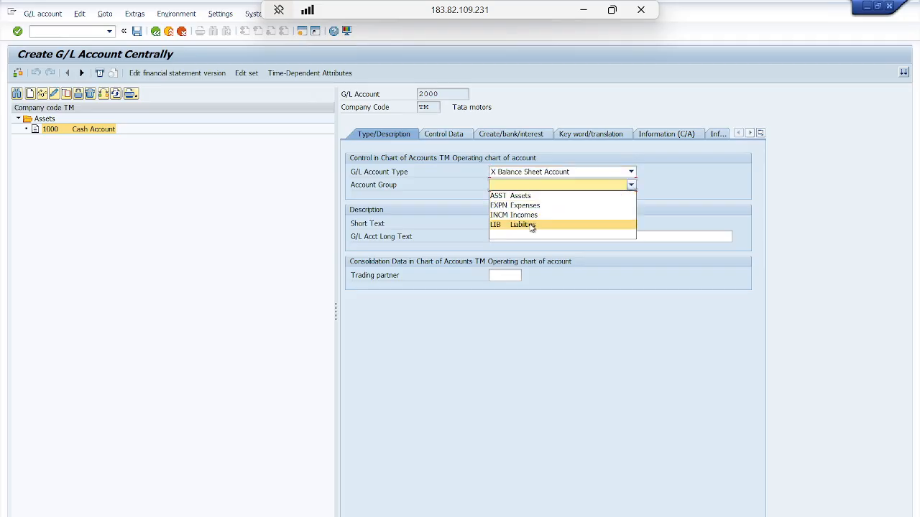
{"action": "left_click", "coordinate": [532, 227]}
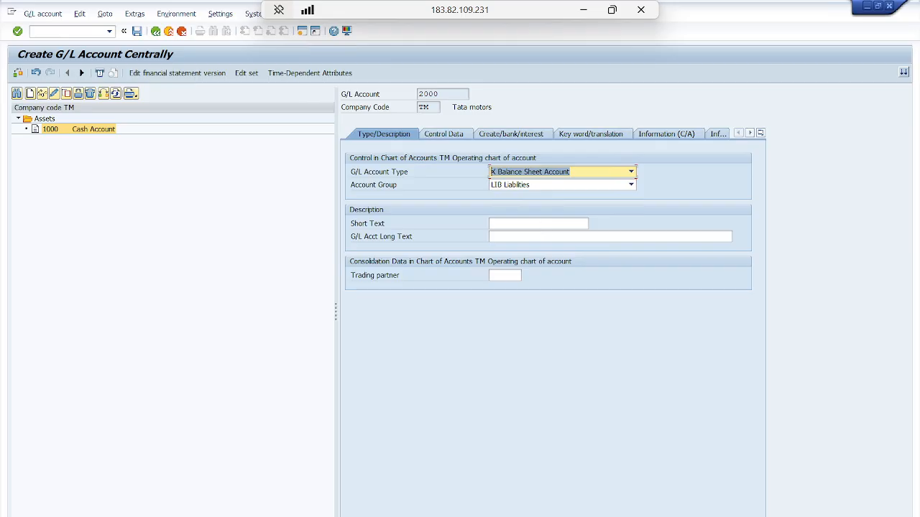
Enter "Capital Account" as both the short text and the long text of account 2000
{"action": "left_click", "coordinate": [489, 223]}
{"action": "type", "text": "C"}
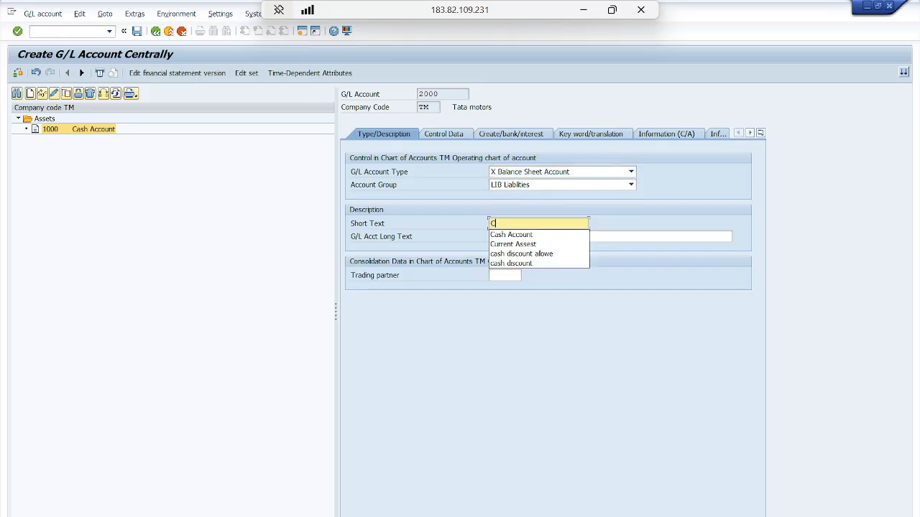
{"action": "type", "text": "apital"}
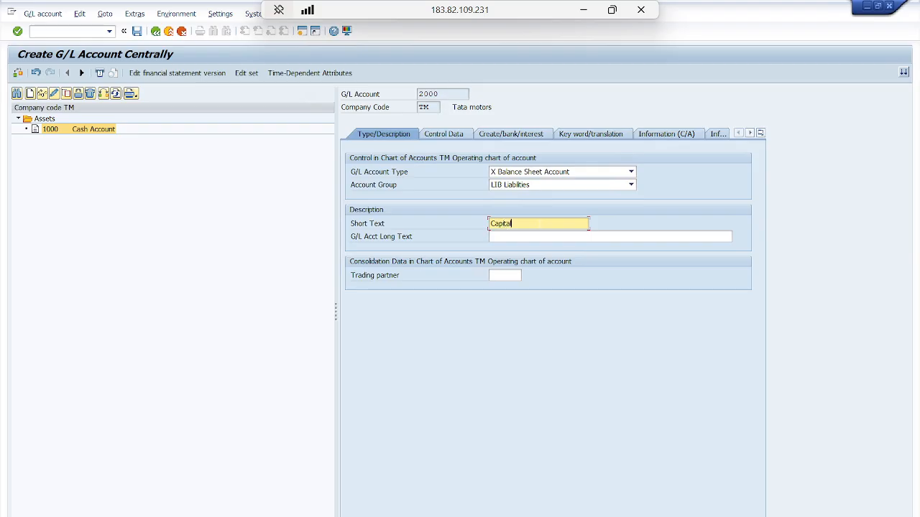
{"action": "type", "text": " Account"}
{"action": "left_click", "coordinate": [491, 236]}
{"action": "type", "text": "Capital"}
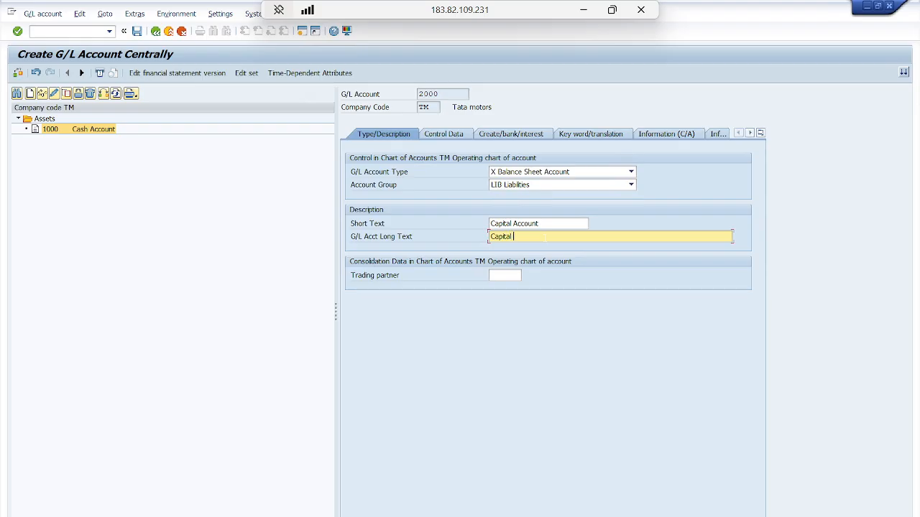
{"action": "type", "text": " Account"}
In account 2000's control data, enable Balances in Local Crcy Only and set the sort key to 001, Posting date
{"action": "left_click", "coordinate": [457, 137]}
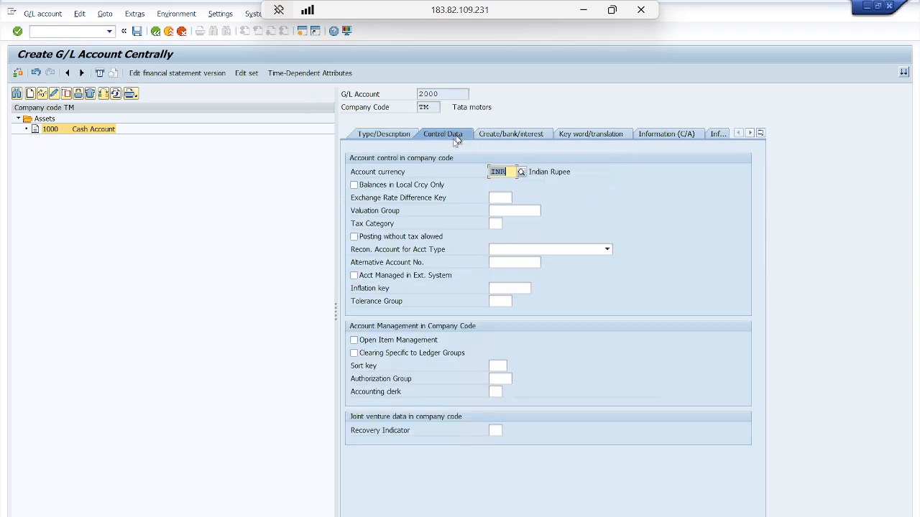
{"action": "left_click", "coordinate": [355, 186]}
{"action": "left_click", "coordinate": [498, 365]}
{"action": "type", "text": "001"}
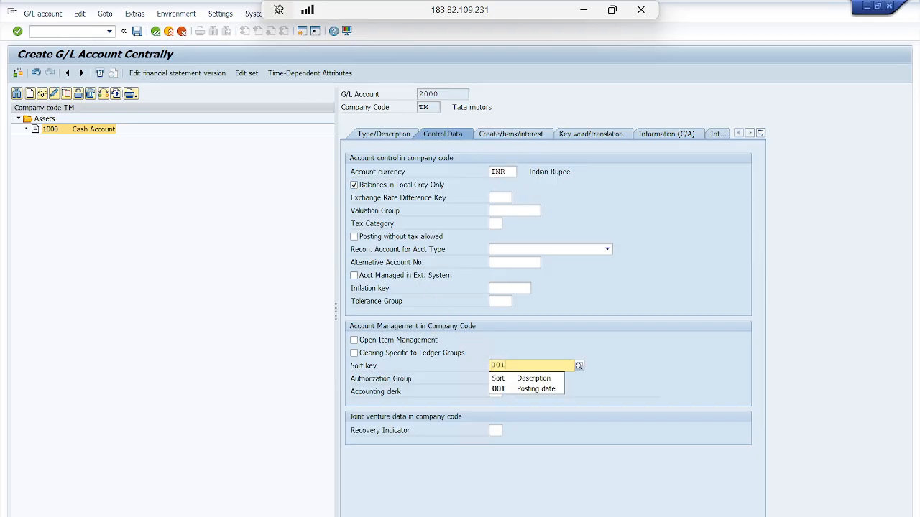
{"action": "key", "text": "Down"}
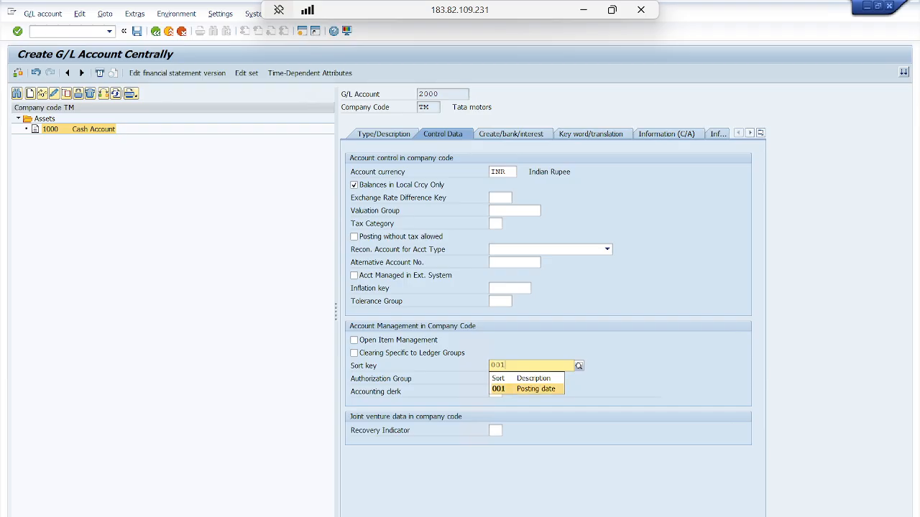
{"action": "key", "text": "Return"}
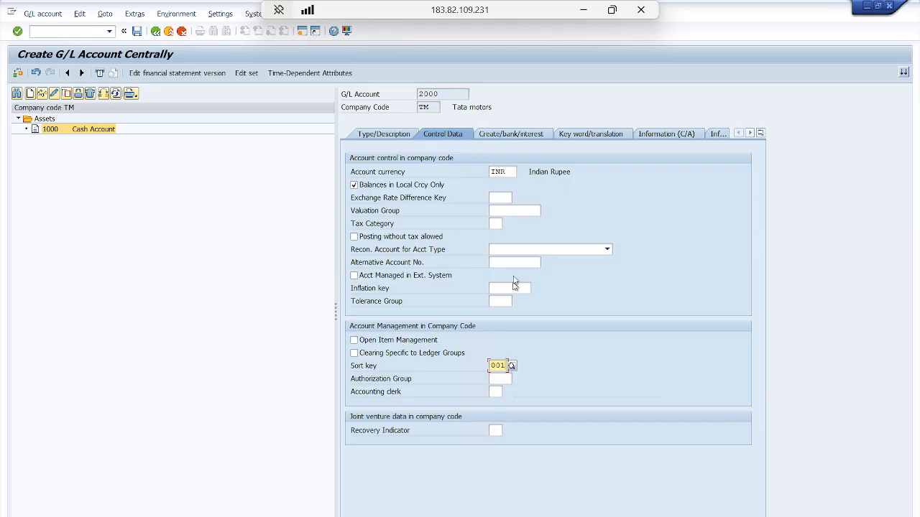
Assign field status group G001, General (with text, assignment), to account 2000 and save the account
{"action": "left_click", "coordinate": [514, 135]}
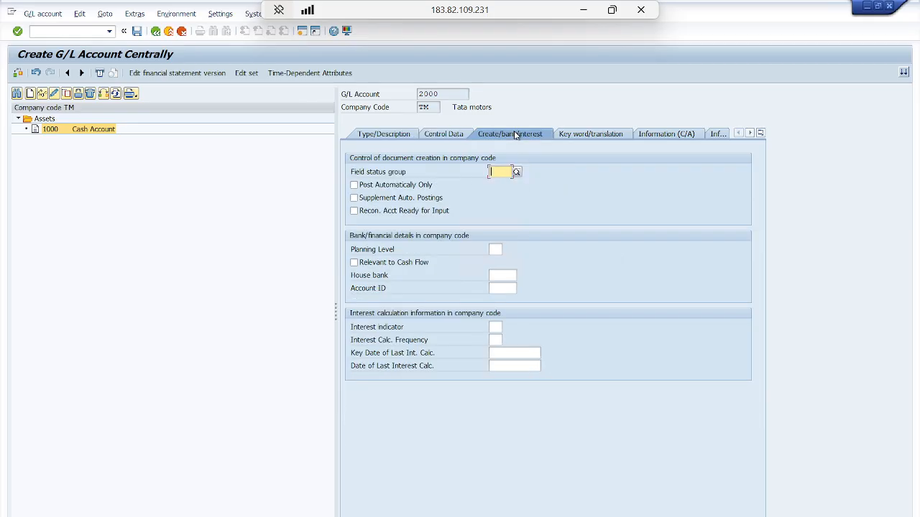
{"action": "type", "text": "G"}
{"action": "key", "text": "Down"}
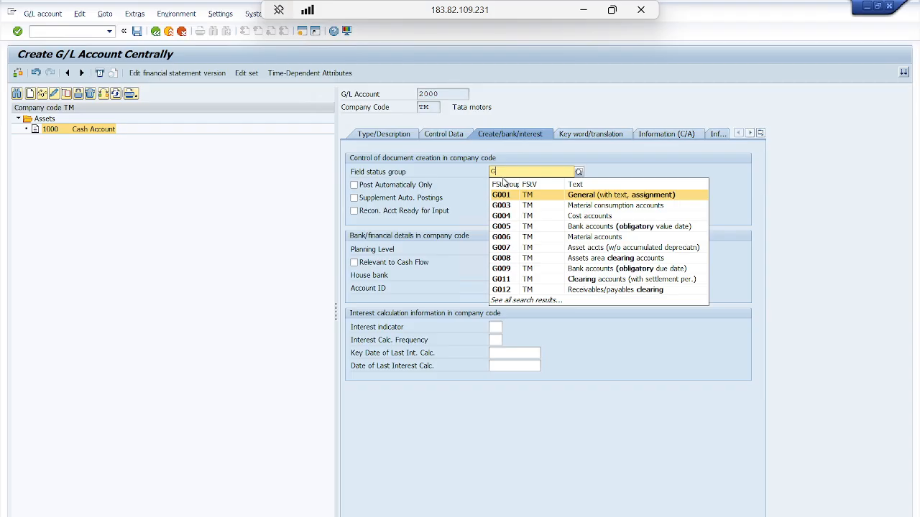
{"action": "key", "text": "Return"}
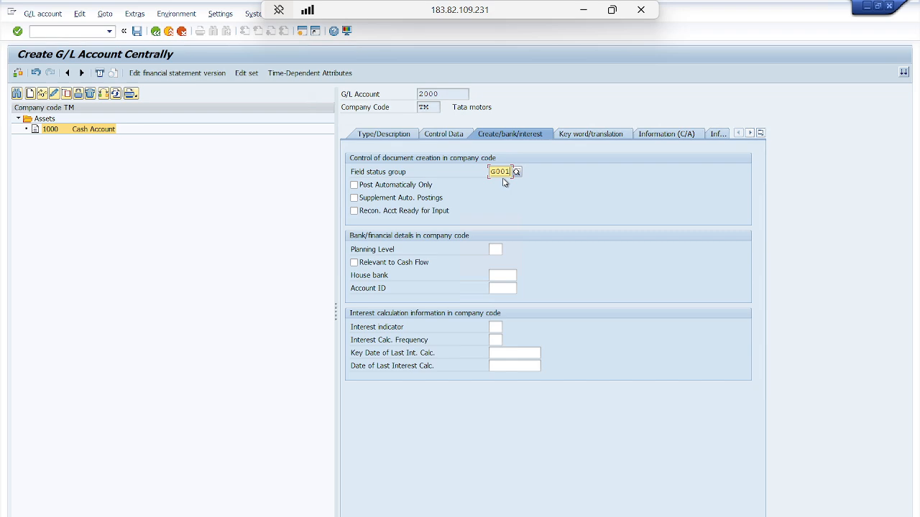
{"action": "left_click", "coordinate": [137, 32]}
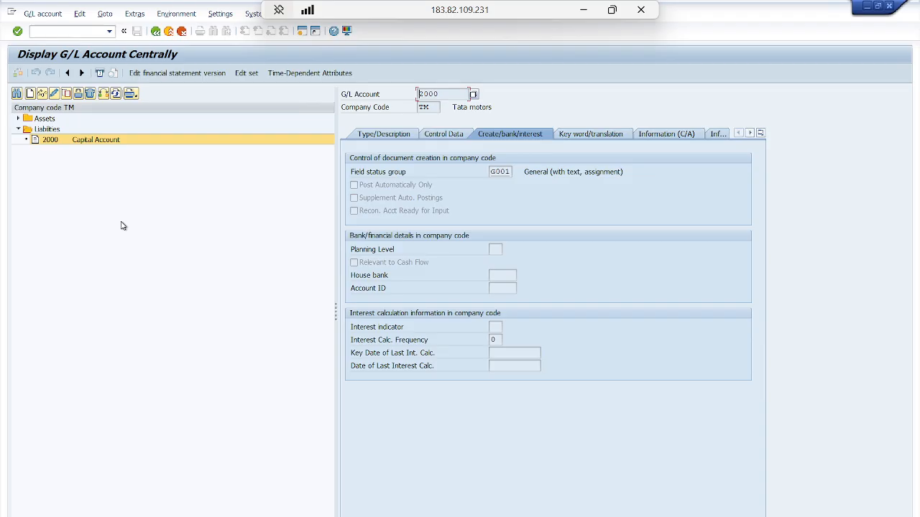
Review account 2000's type and description, and open transaction OBD4 in a new session at chart of accounts TM
{"action": "left_click", "coordinate": [369, 137]}
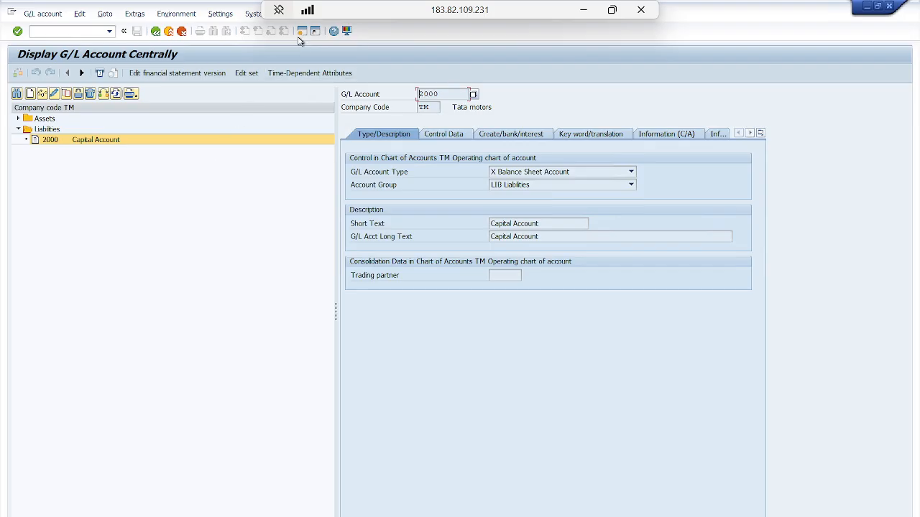
{"action": "left_click", "coordinate": [303, 33]}
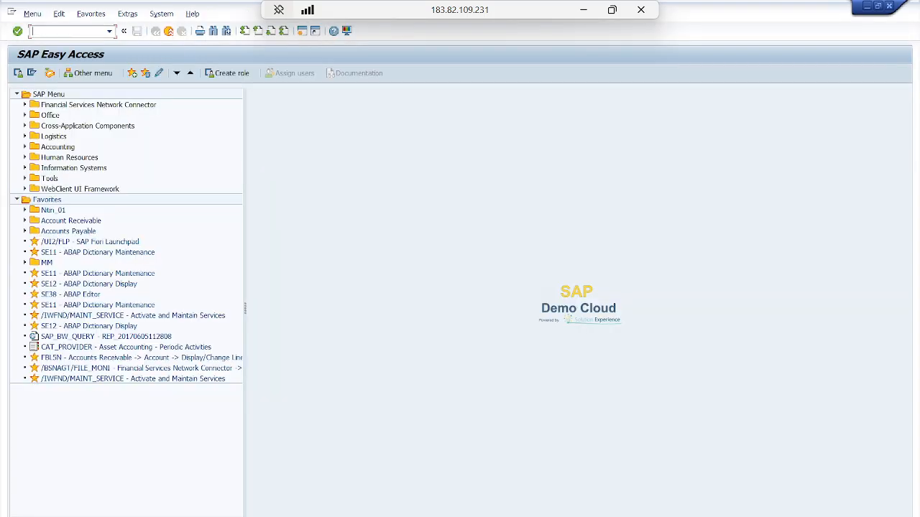
{"action": "type", "text": "/nobd4"}
{"action": "key", "text": "Return"}
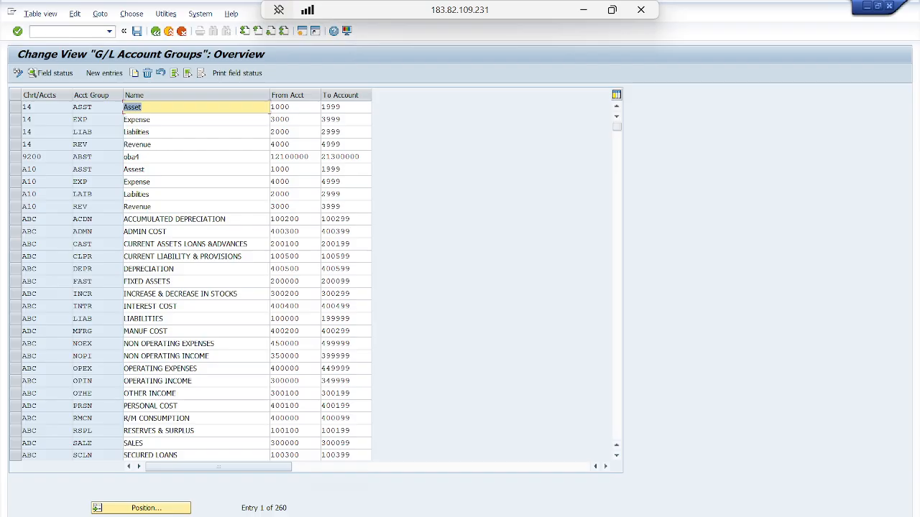
{"action": "left_click", "coordinate": [130, 510]}
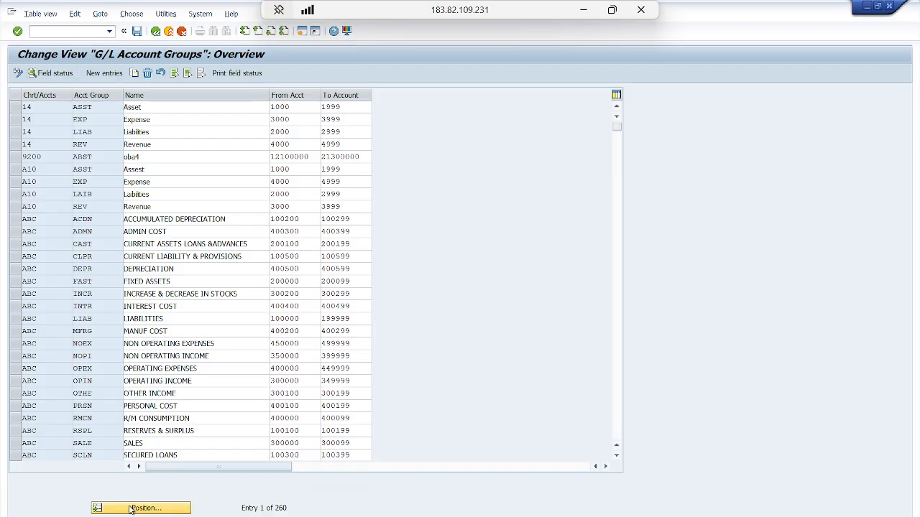
{"action": "type", "text": "tm"}
{"action": "key", "text": "Return"}
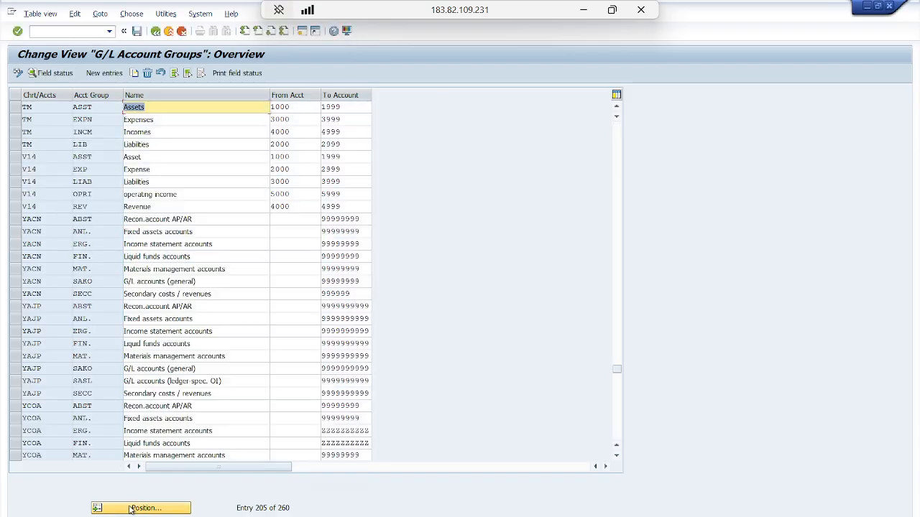
Select the four TM account groups ASST, EXPN, INCM and LIB to examine their number ranges
{"action": "left_click", "coordinate": [14, 108]}
{"action": "left_click", "coordinate": [15, 121]}
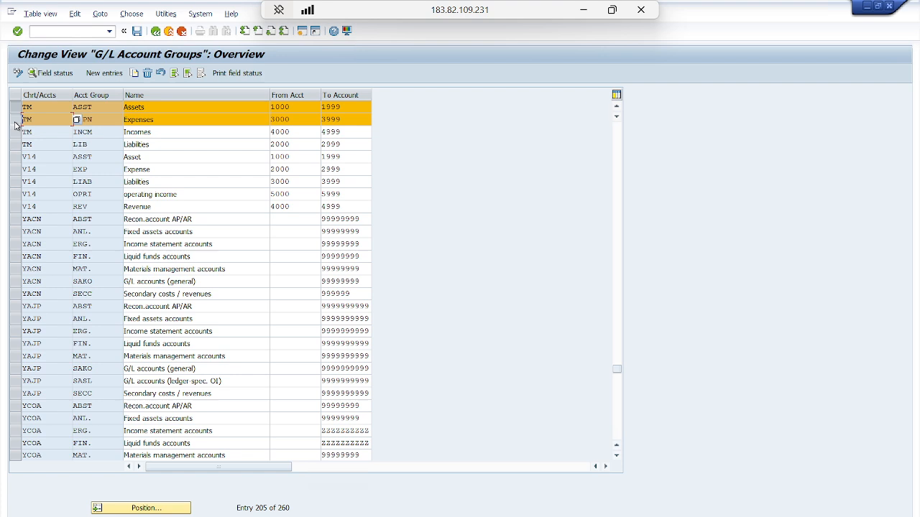
{"action": "left_click", "coordinate": [15, 132]}
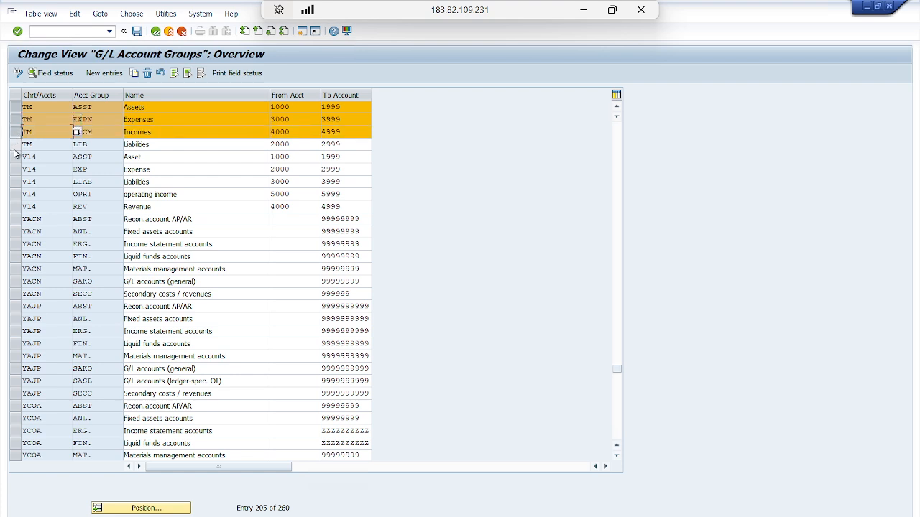
{"action": "left_click", "coordinate": [15, 145]}
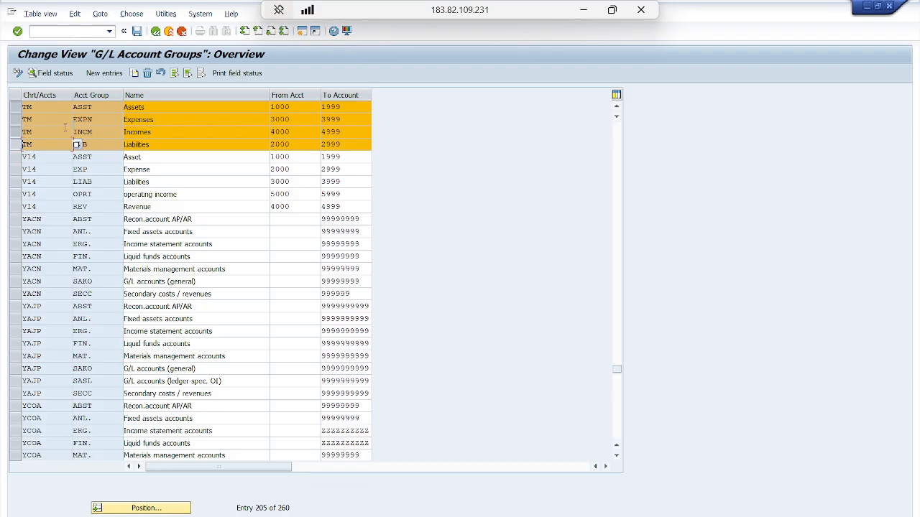
Open transaction OB53 in a new session for chart of accounts TM to view the balance carried forward assignment
{"action": "left_click", "coordinate": [302, 31]}
{"action": "type", "text": "/nob53"}
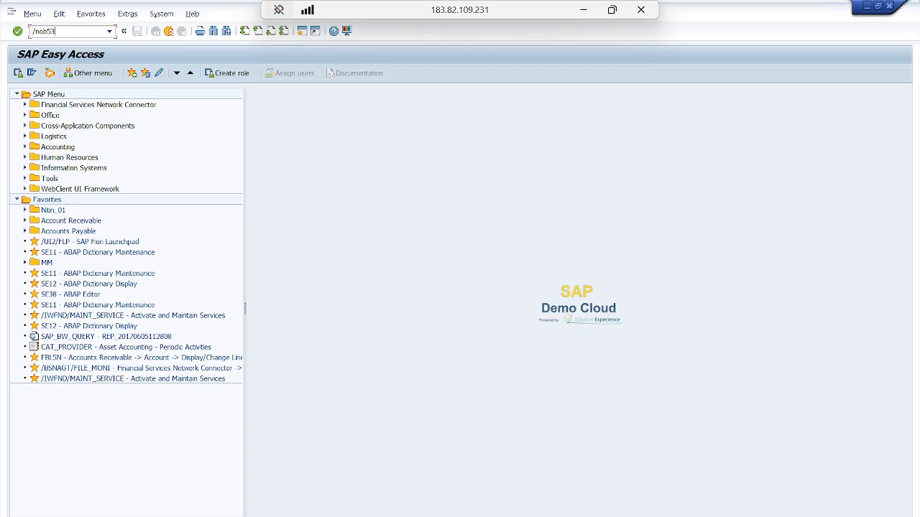
{"action": "key", "text": "Return"}
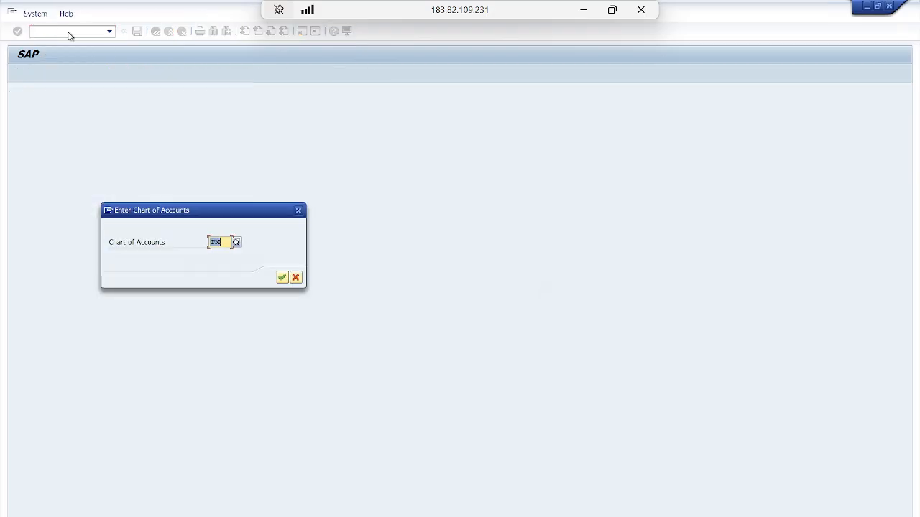
{"action": "key", "text": "Return"}
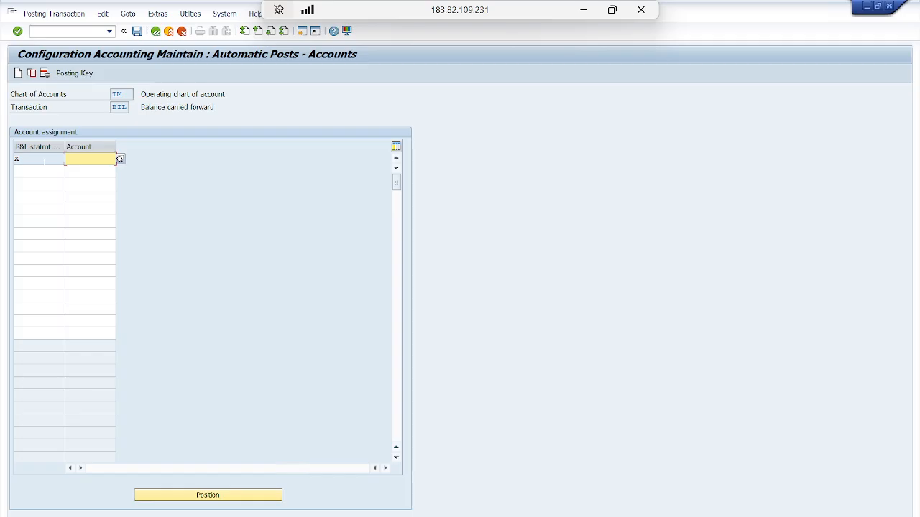
Check account 2000's field status group in the G/L account session and return to the automatic postings session
{"action": "key", "text": "alt+Tab"}
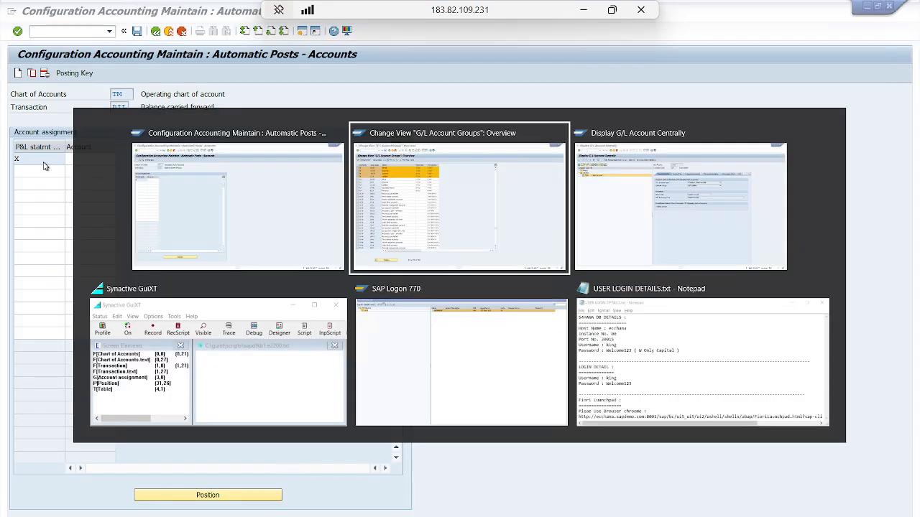
{"action": "key", "text": "alt+Tab"}
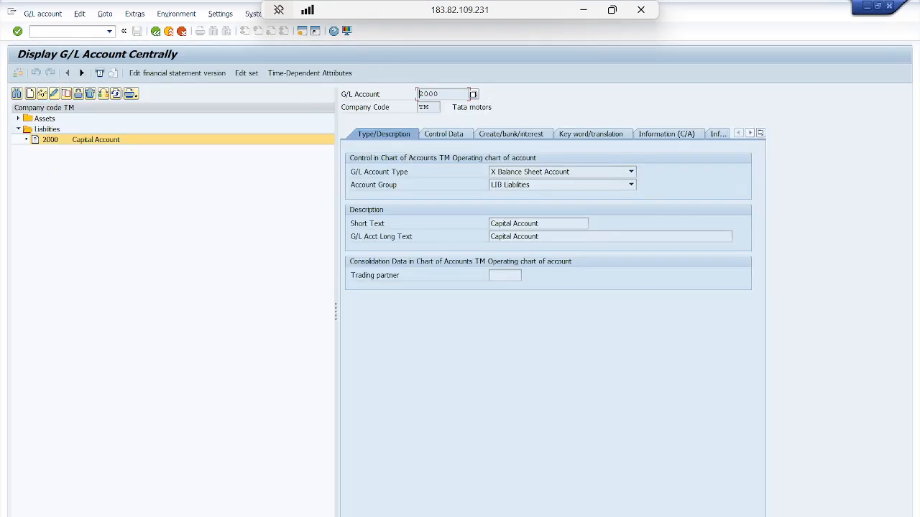
{"action": "left_click", "coordinate": [513, 134]}
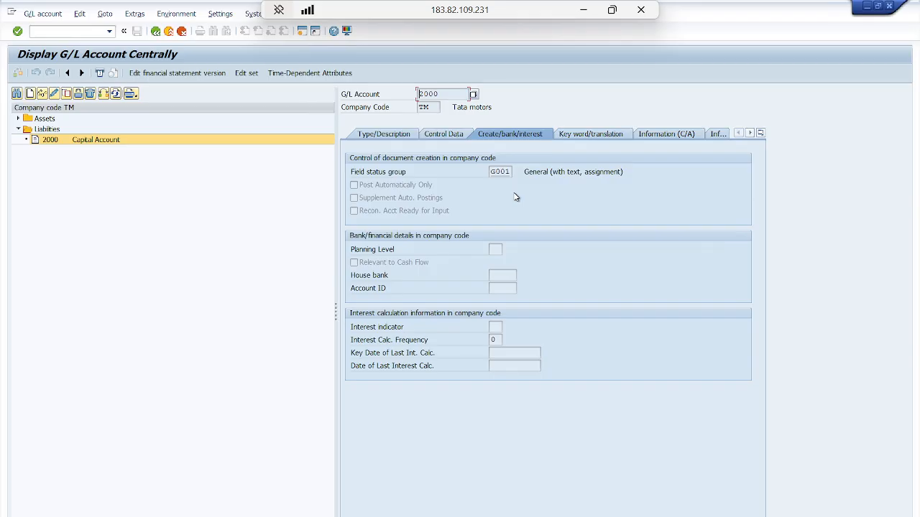
{"action": "key", "text": "alt+Tab"}
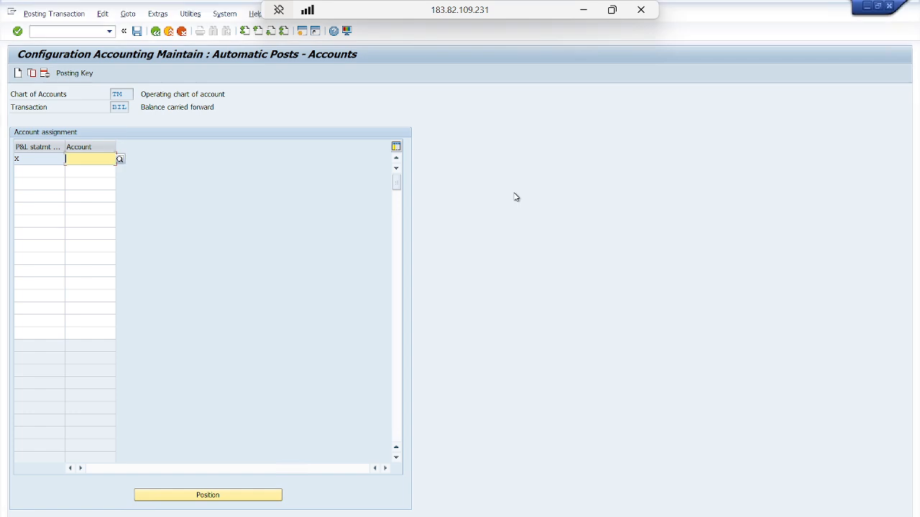
Open transaction OB29 and position the fiscal year variants list at variant TM
{"action": "left_click", "coordinate": [30, 31]}
{"action": "type", "text": "/nob29"}
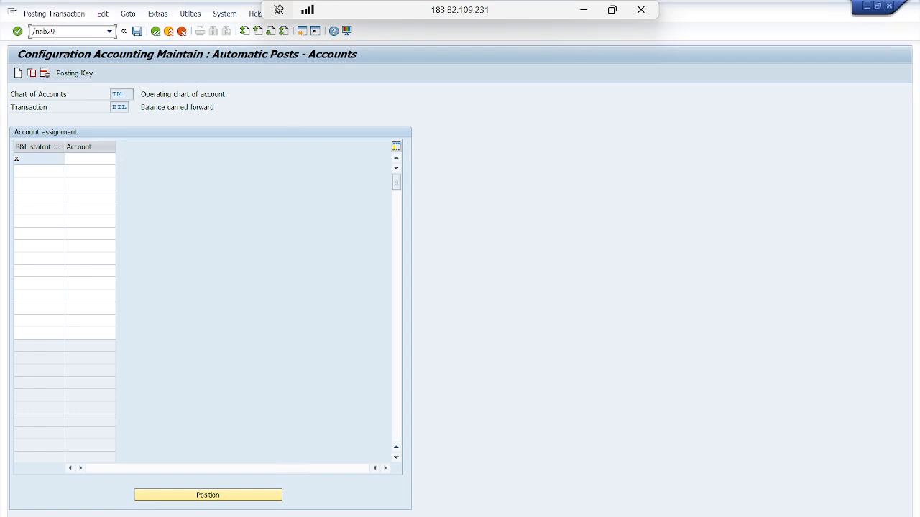
{"action": "key", "text": "Return"}
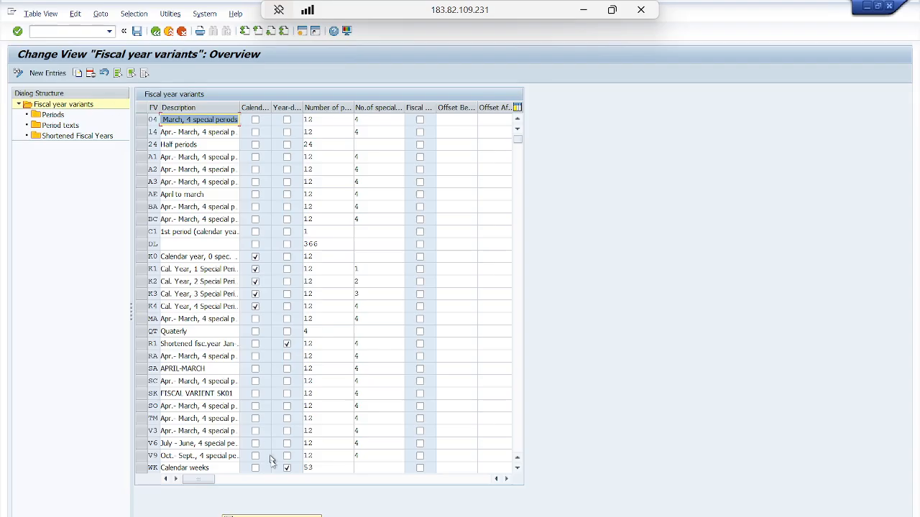
{"action": "left_click", "coordinate": [272, 515]}
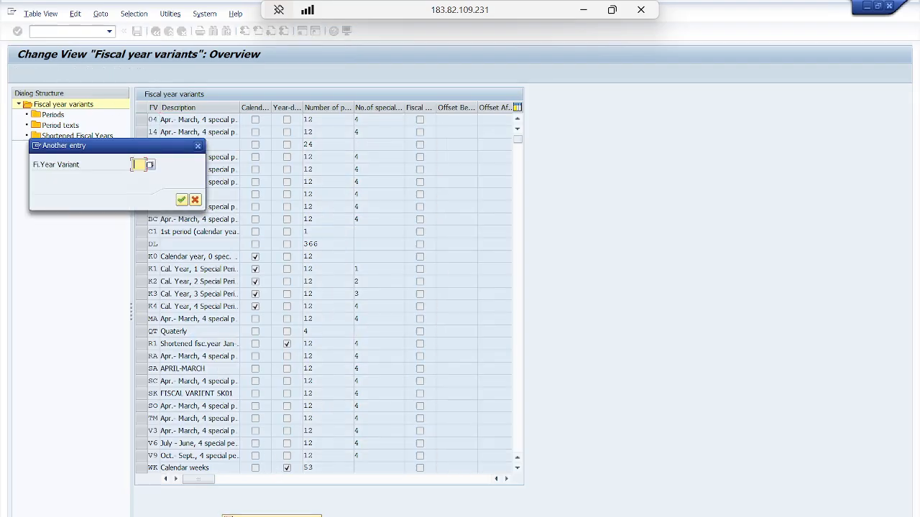
{"action": "type", "text": "TM"}
{"action": "key", "text": "Return"}
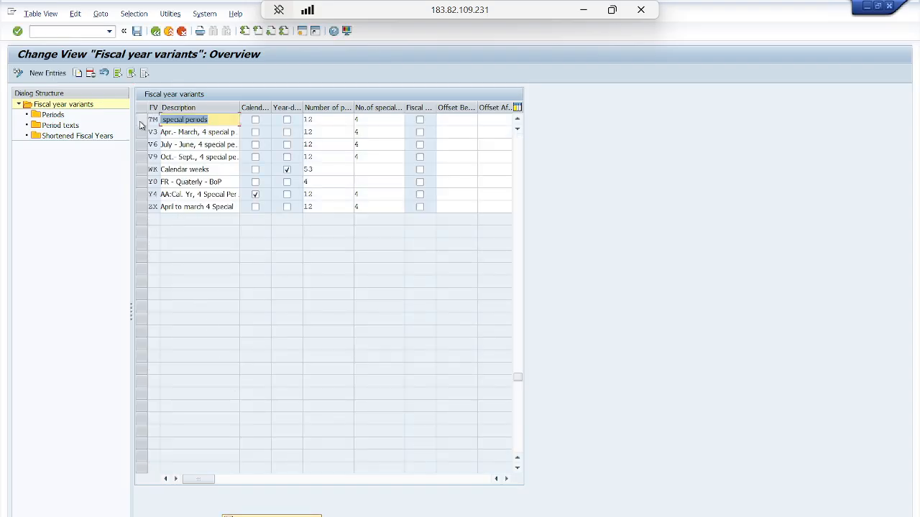
Select fiscal year variant TM and open its periods to examine the month and year shift assignments
{"action": "left_click", "coordinate": [143, 121]}
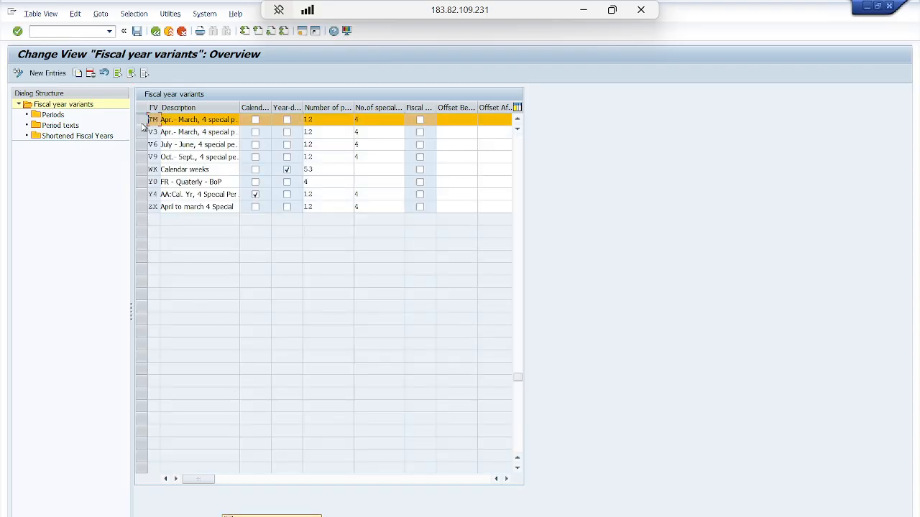
{"action": "double_click", "coordinate": [54, 115]}
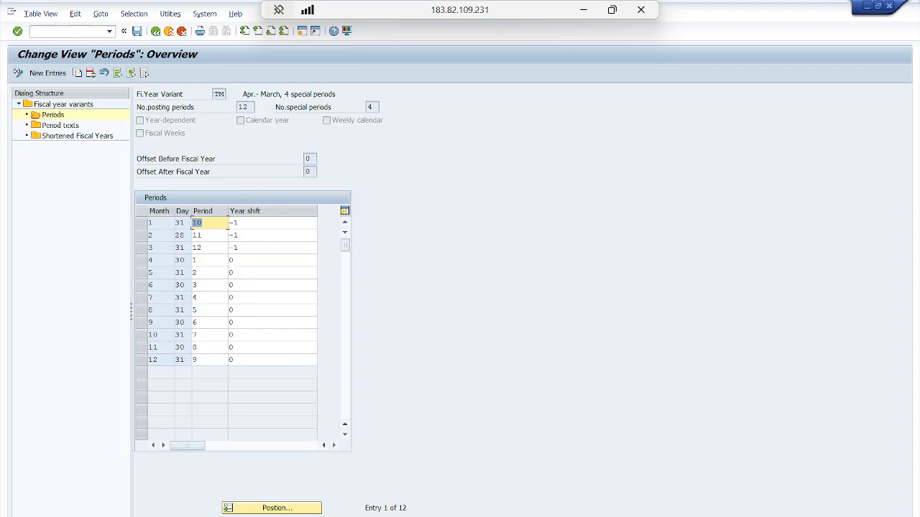
Open transaction OBBO and position the posting period variants list at variant TM
{"action": "left_click", "coordinate": [30, 31]}
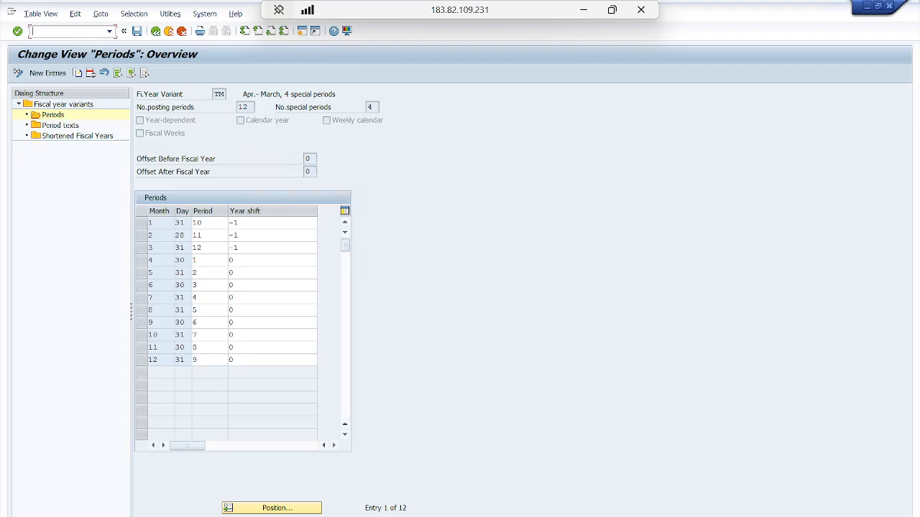
{"action": "type", "text": "/"}
{"action": "type", "text": "nobdc"}
{"action": "key", "text": "Return"}
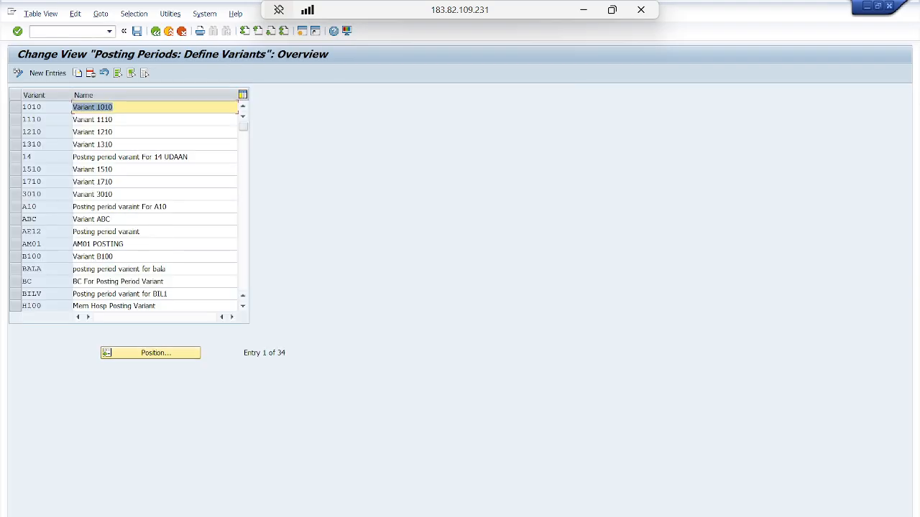
{"action": "left_click", "coordinate": [146, 354]}
{"action": "type", "text": "tm"}
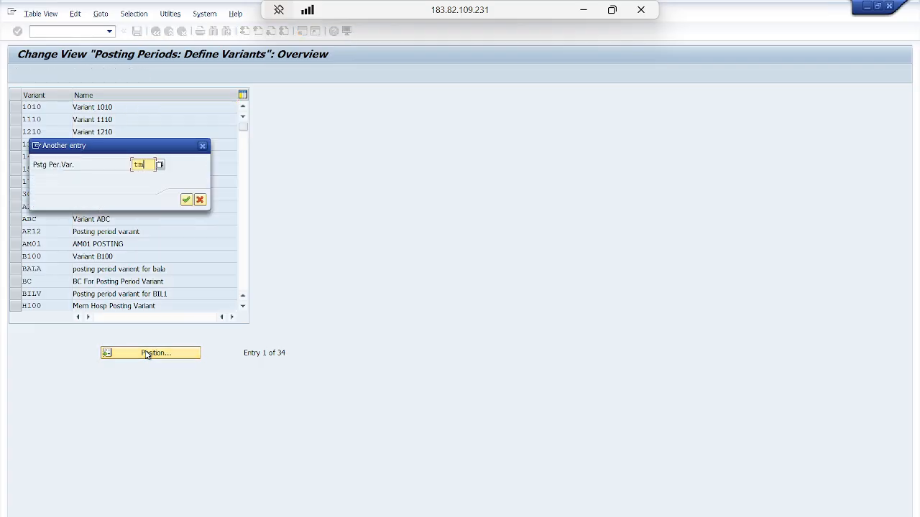
{"action": "key", "text": "Return"}
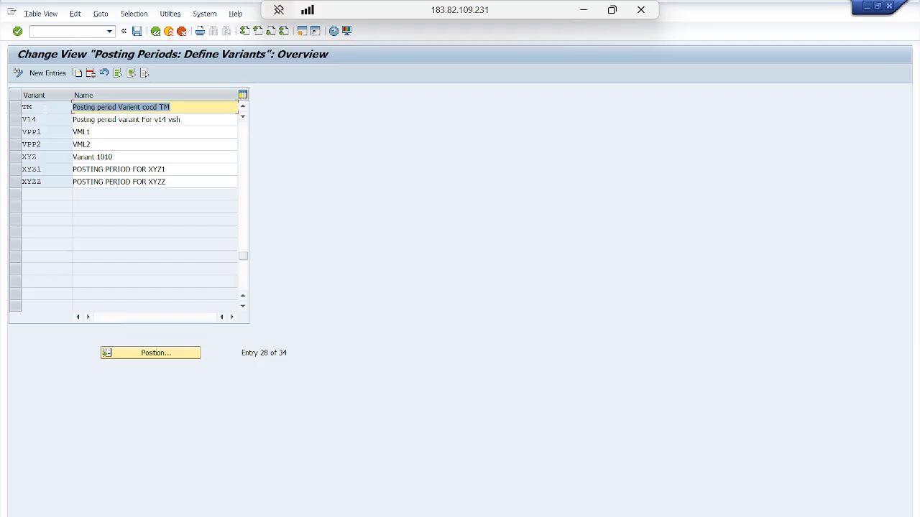
Open transaction OB52 for posting period variant TM to view its open time intervals
{"action": "left_click", "coordinate": [31, 31]}
{"action": "type", "text": "/nobb"}
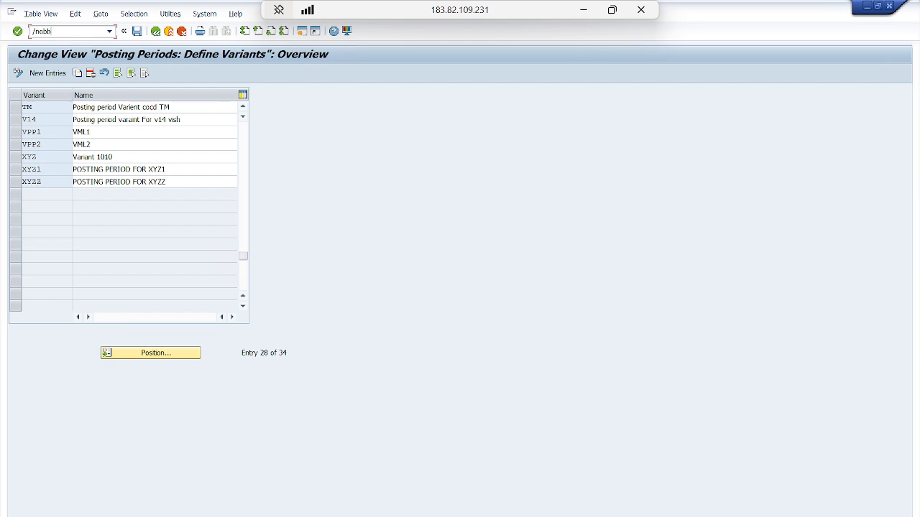
{"action": "key", "text": "BackSpace"}
{"action": "type", "text": "52"}
{"action": "key", "text": "Return"}
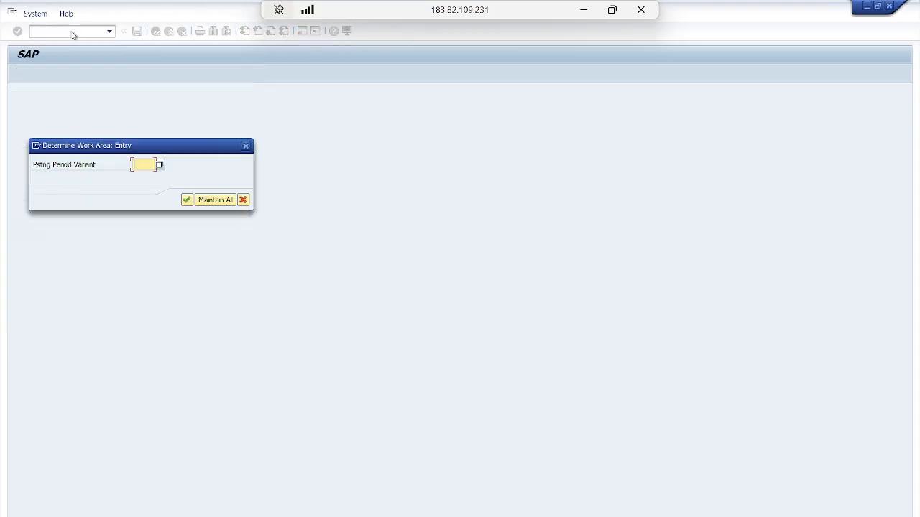
{"action": "type", "text": "T"}
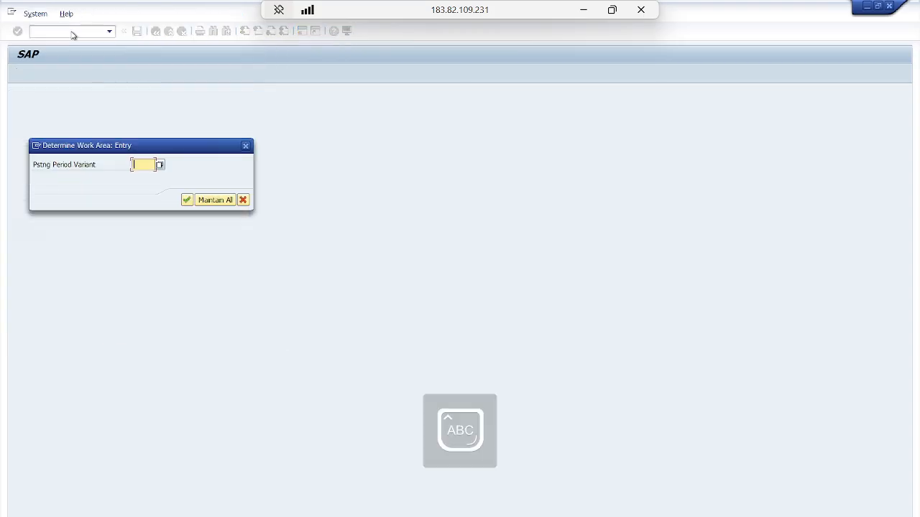
{"action": "type", "text": "M"}
{"action": "key", "text": "Return"}
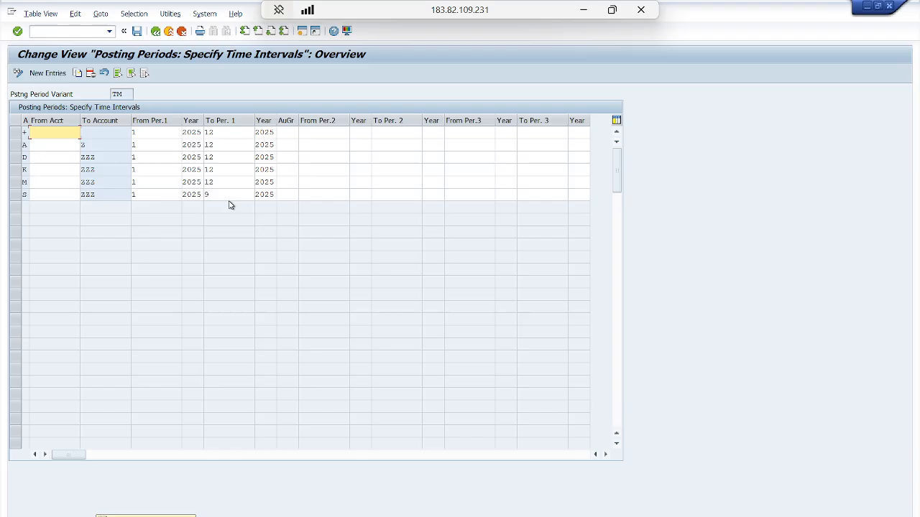
Open transaction FB50 and try to switch the G/L document entry to company code TM
{"action": "left_click", "coordinate": [60, 31]}
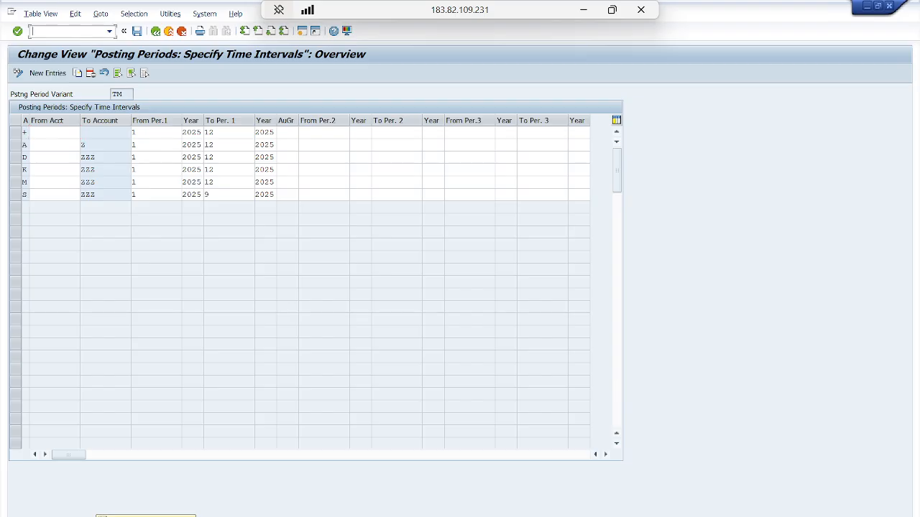
{"action": "type", "text": "/NFB50"}
{"action": "key", "text": "Return"}
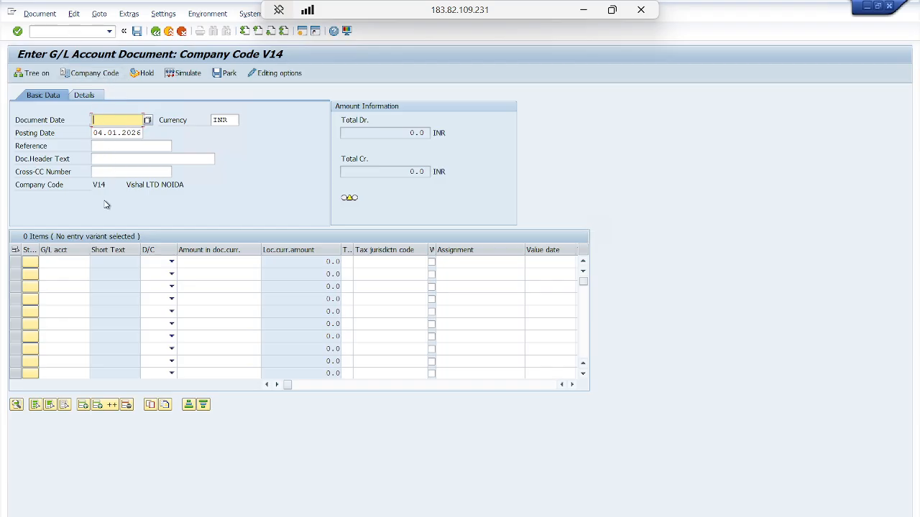
{"action": "left_click", "coordinate": [98, 74]}
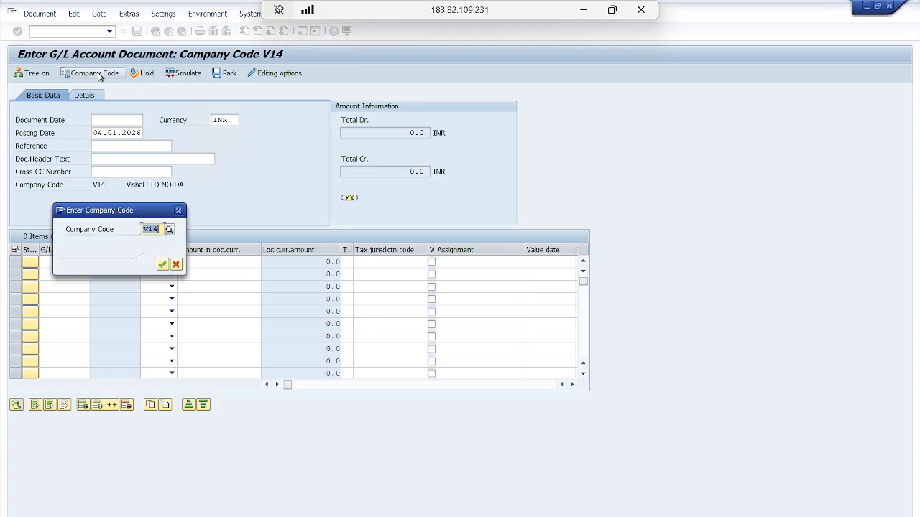
{"action": "type", "text": "TM"}
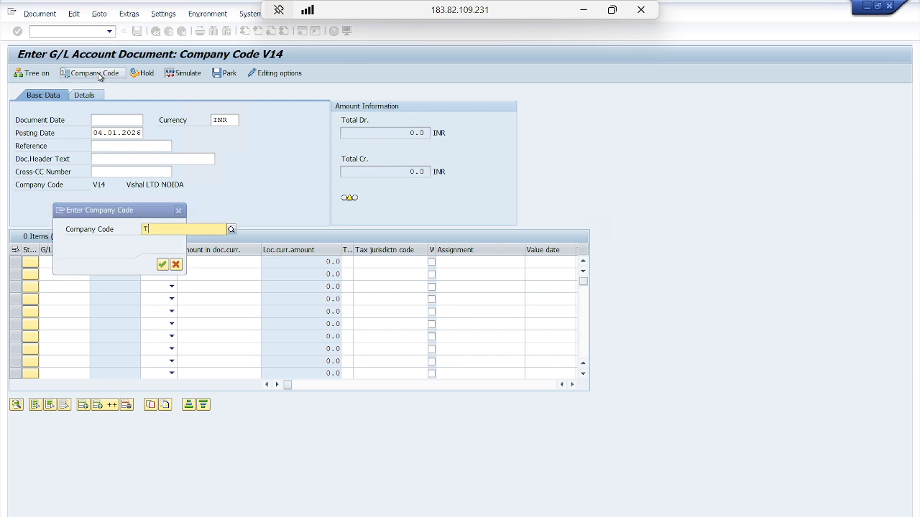
{"action": "key", "text": "Return"}
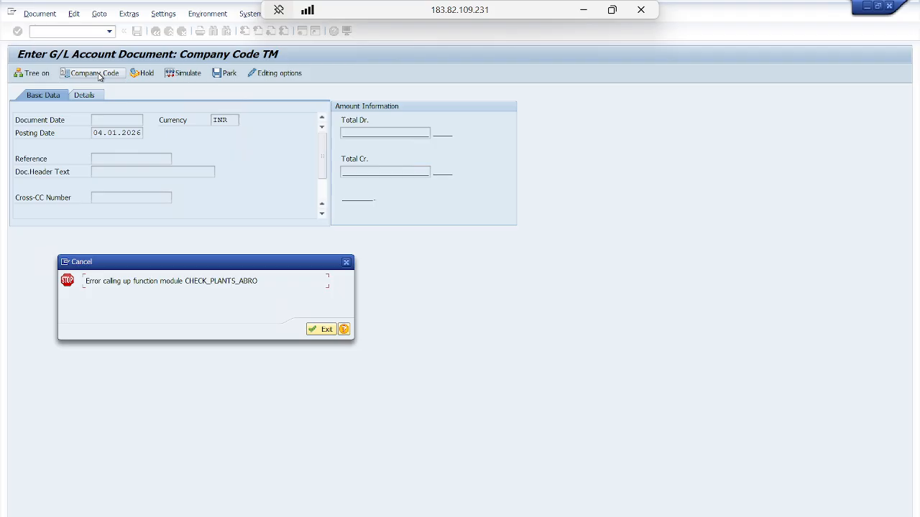
View the long text of the CHECK_PLANTS_ABRO error and exit the document entry
{"action": "left_click", "coordinate": [344, 329]}
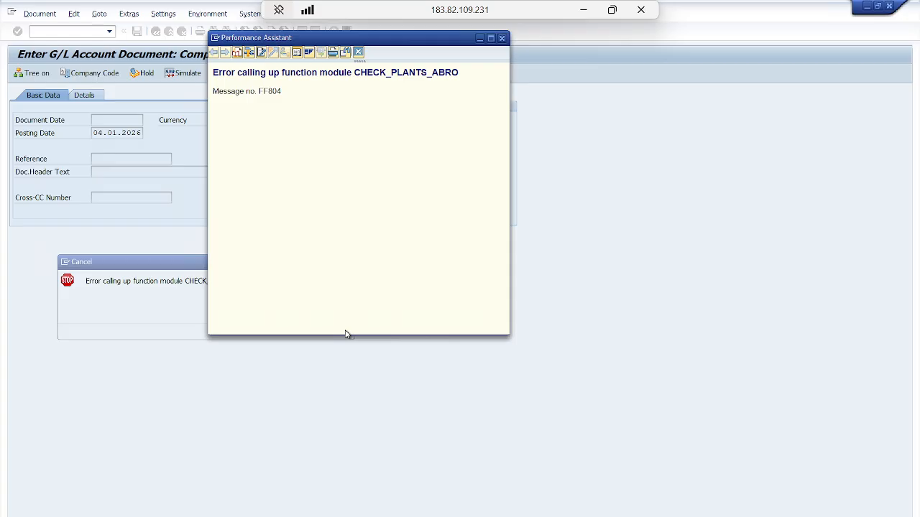
{"action": "key", "text": "Escape"}
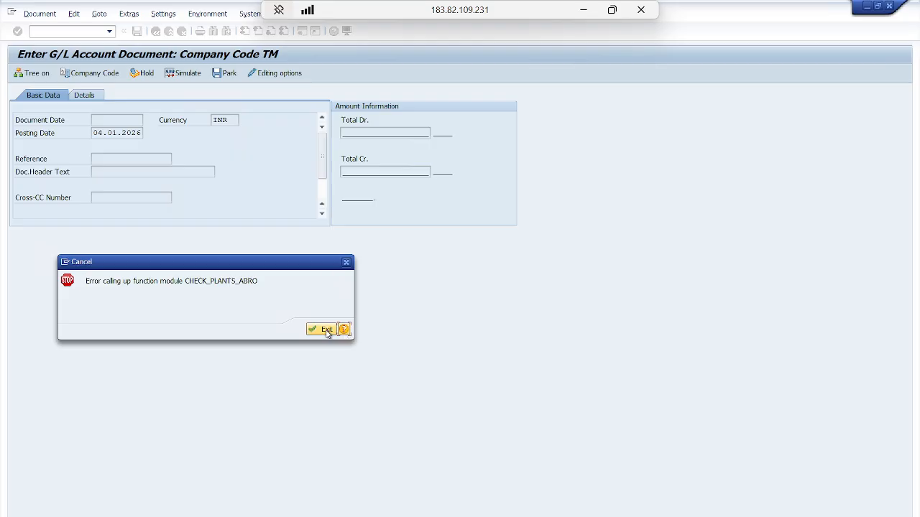
{"action": "left_click", "coordinate": [326, 329]}
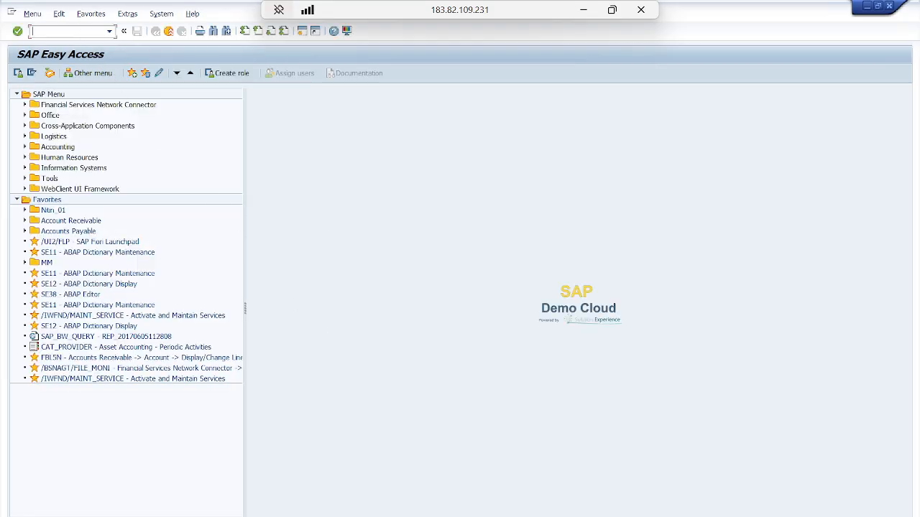
Reopen transaction FB50, retry changing the company code to TM, and close the error dialog
{"action": "type", "text": "/NFB50"}
{"action": "key", "text": "Return"}
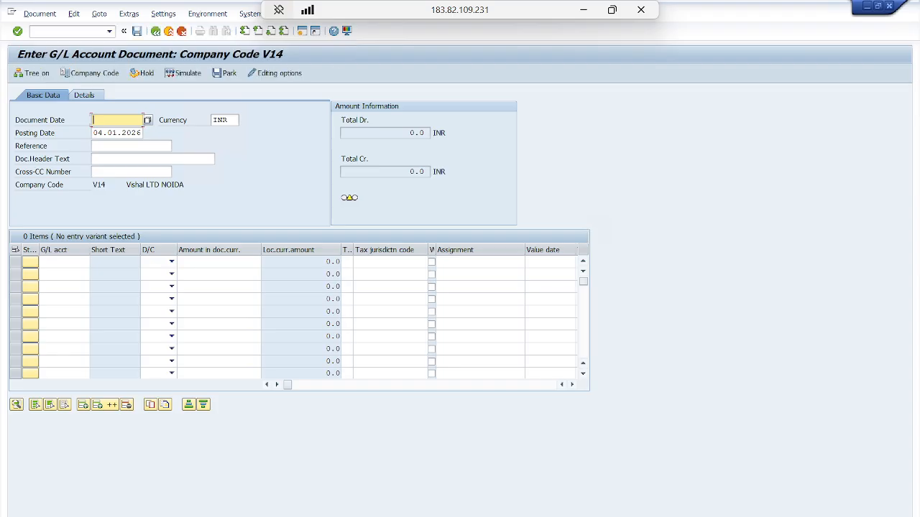
{"action": "left_click", "coordinate": [102, 75]}
{"action": "key", "text": "BackSpace"}
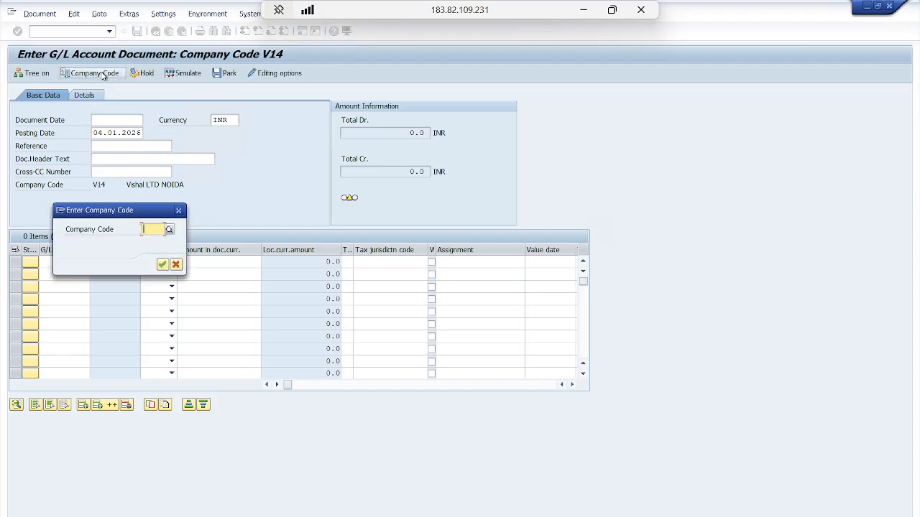
{"action": "type", "text": "TM"}
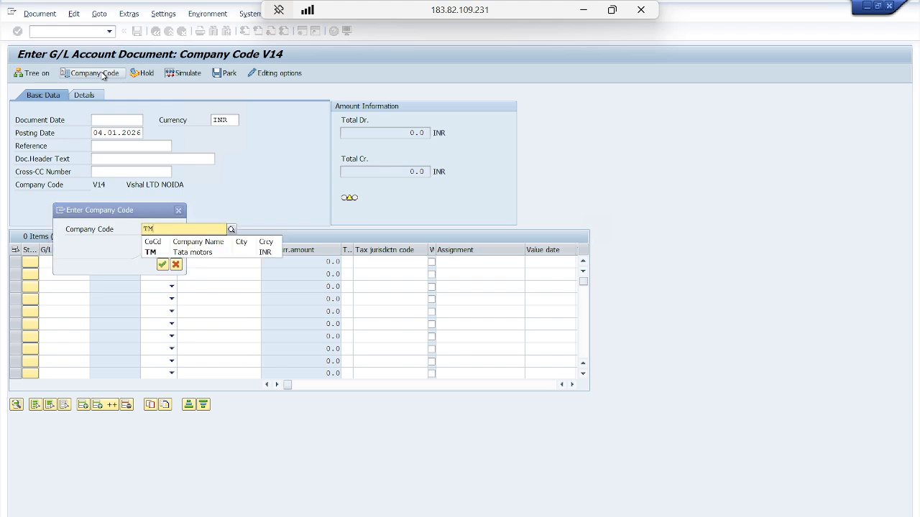
{"action": "key", "text": "Return"}
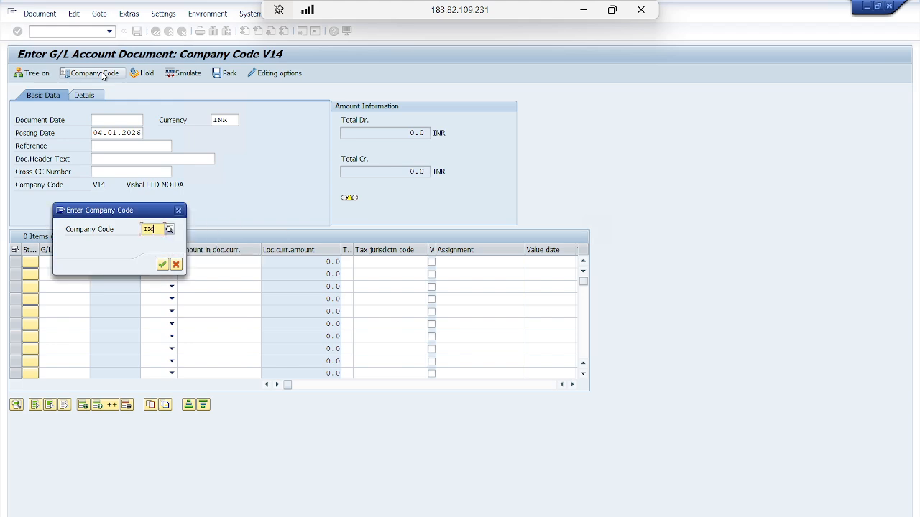
{"action": "key", "text": "Return"}
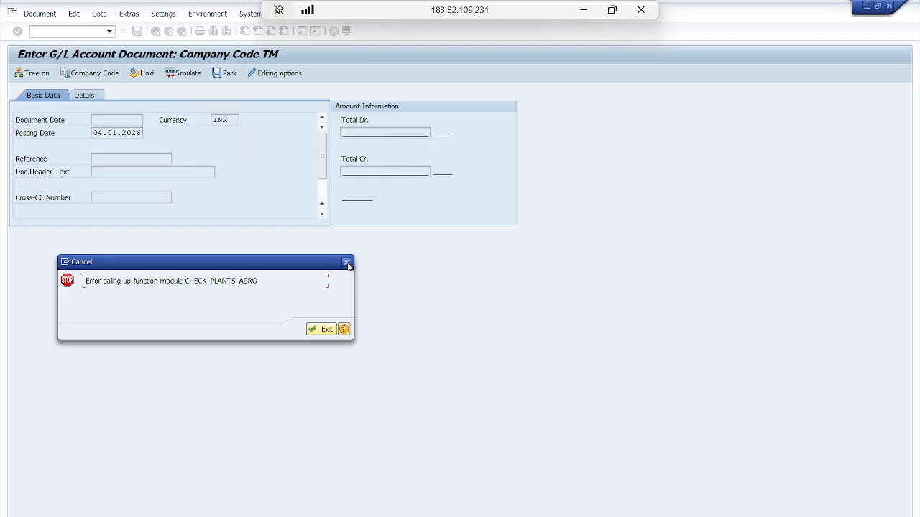
{"action": "left_click", "coordinate": [347, 263]}
Open transaction OX15 and display the details of company TM to check its settings
{"action": "type", "text": "/NOX15"}
{"action": "key", "text": "Return"}
{"action": "left_click", "coordinate": [170, 339]}
{"action": "type", "text": "TM"}
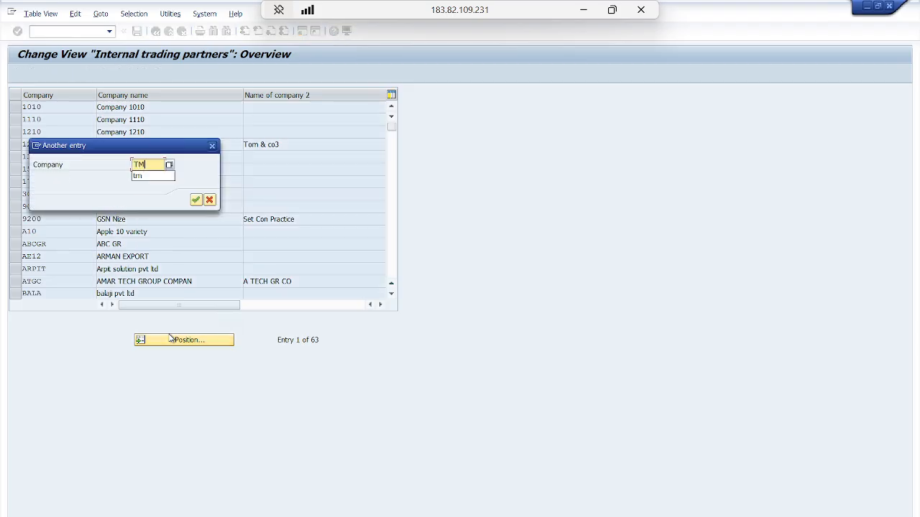
{"action": "key", "text": "Return"}
{"action": "double_click", "coordinate": [201, 108]}
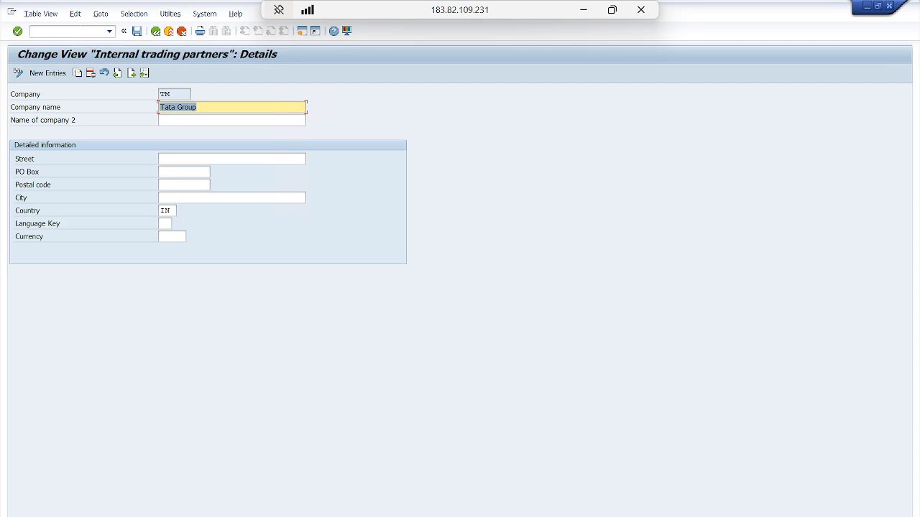
Open transaction OX02, position the list at company code TM, and open its details
{"action": "left_click", "coordinate": [65, 32]}
{"action": "type", "text": "/NOX02"}
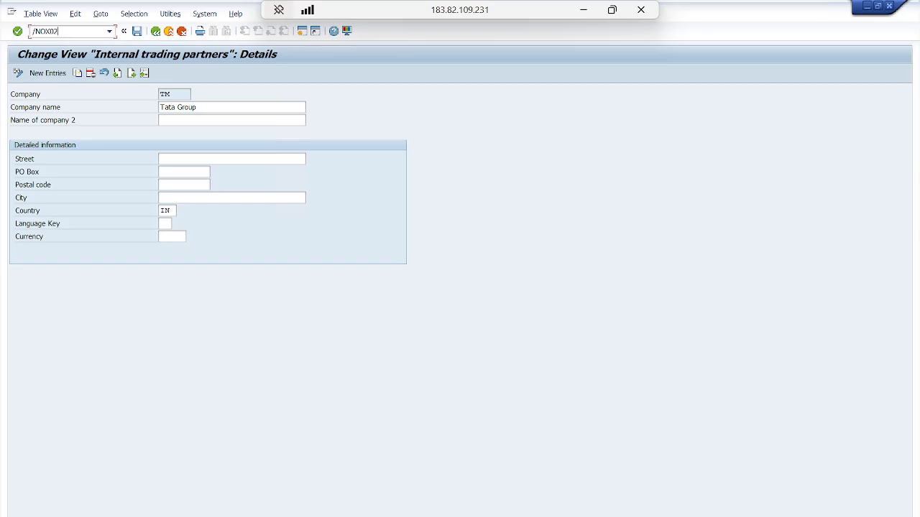
{"action": "key", "text": "Return"}
{"action": "left_click", "coordinate": [149, 339]}
{"action": "type", "text": "TM"}
{"action": "key", "text": "Return"}
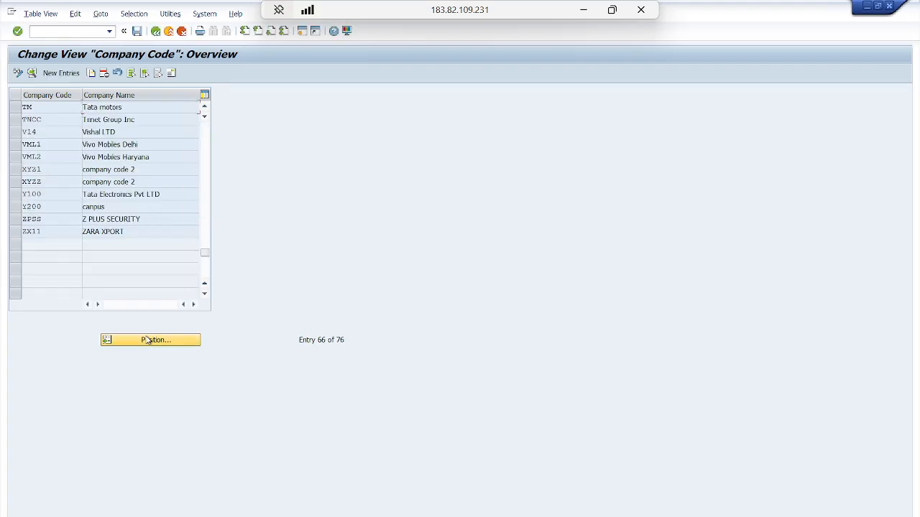
{"action": "double_click", "coordinate": [167, 110]}
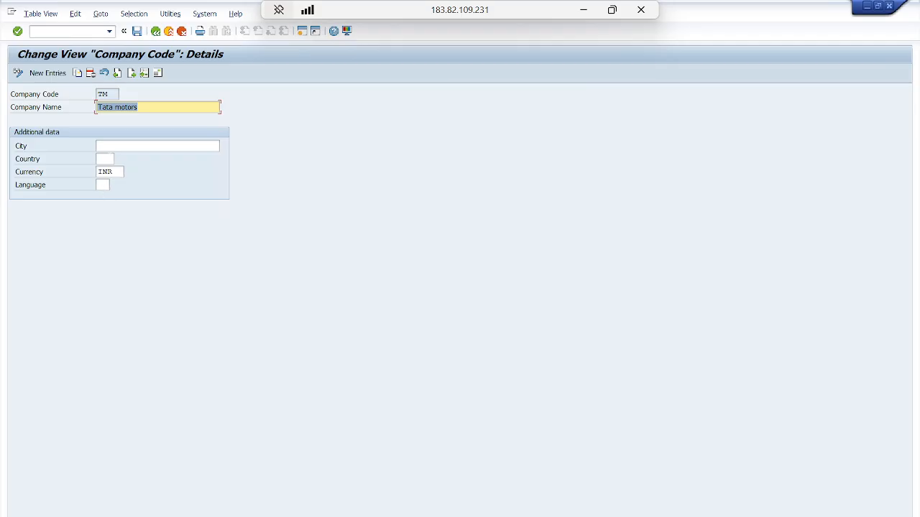
Set company code TM's country to IN and language to EN, and save the entry
{"action": "left_click", "coordinate": [104, 159]}
{"action": "type", "text": "IN"}
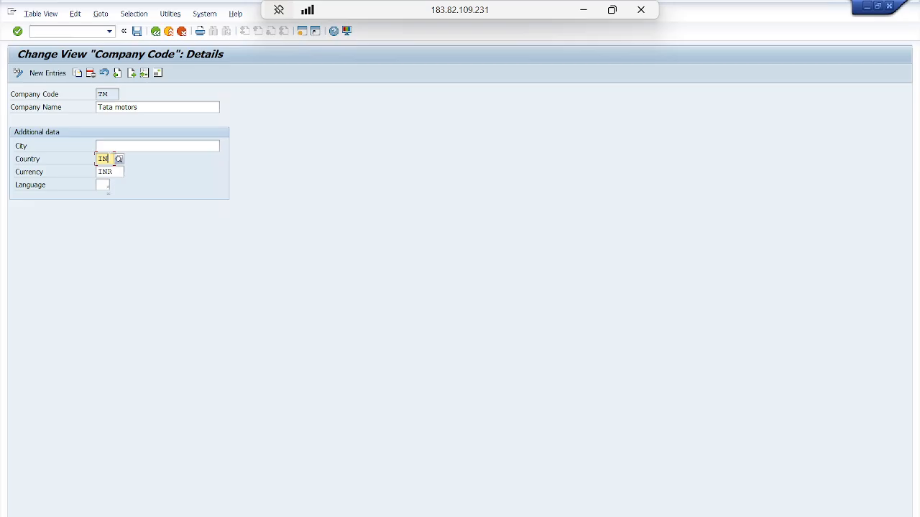
{"action": "type", "text": "EN"}
{"action": "key", "text": "BackSpace"}
{"action": "key", "text": "BackSpace"}
{"action": "key", "text": "Tab"}
{"action": "key", "text": "Tab"}
{"action": "type", "text": "EN"}
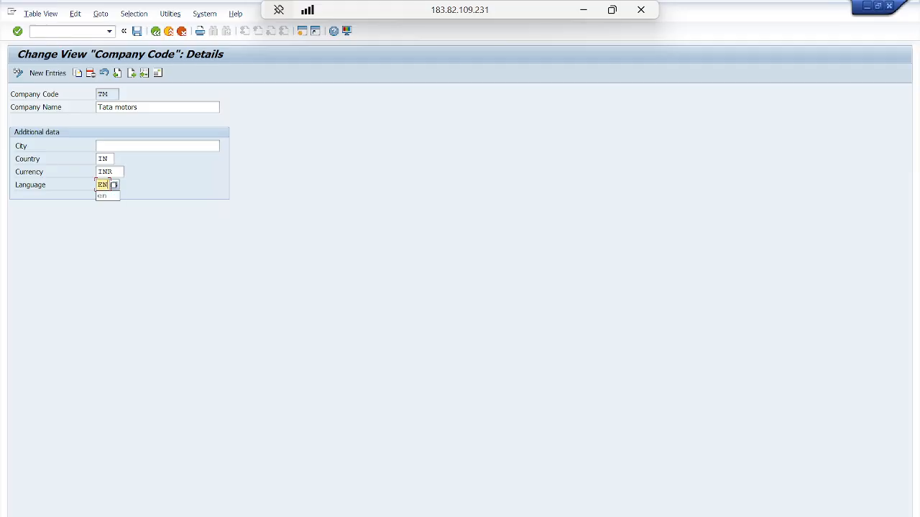
{"action": "key", "text": "Return"}
{"action": "left_click", "coordinate": [137, 31]}
{"action": "key", "text": "Return"}
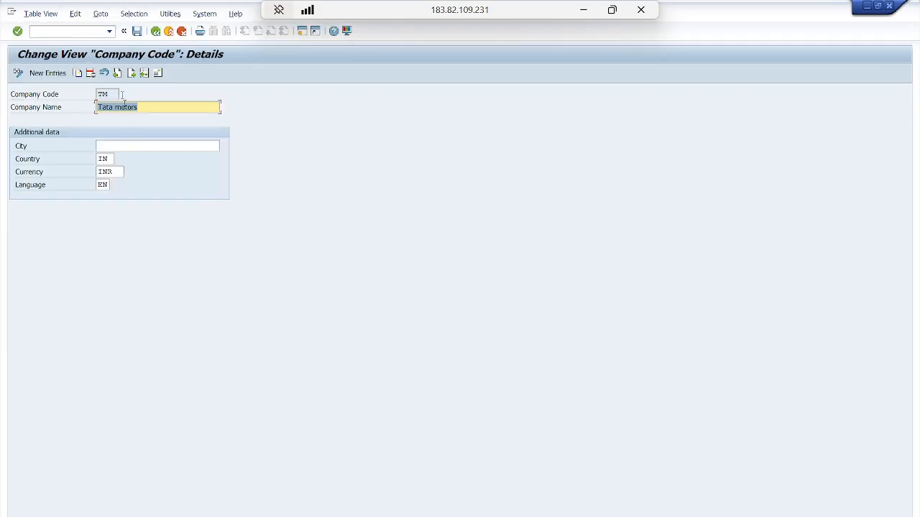
Return to transaction OX15, locate company TM in the internal trading partners, and open its details
{"action": "left_click", "coordinate": [110, 30]}
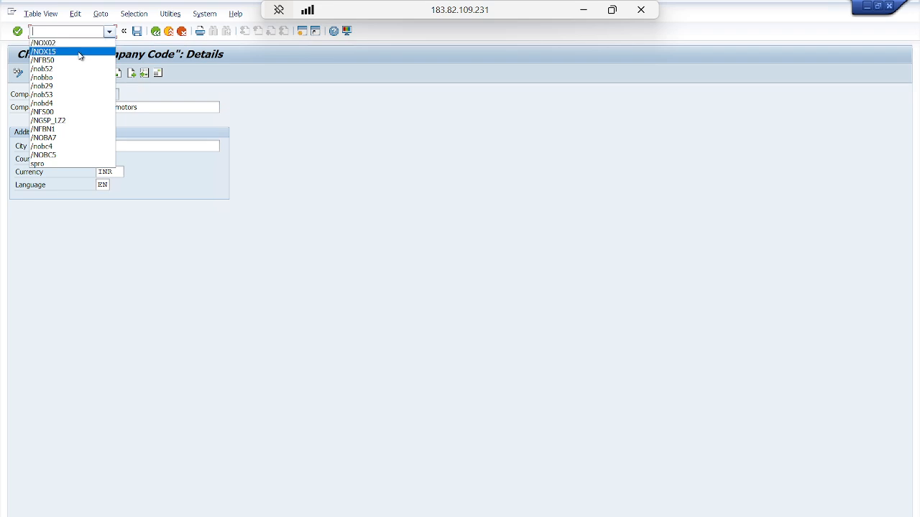
{"action": "left_click", "coordinate": [80, 51]}
{"action": "key", "text": "Return"}
{"action": "left_click", "coordinate": [206, 342]}
{"action": "type", "text": "TM"}
{"action": "key", "text": "Return"}
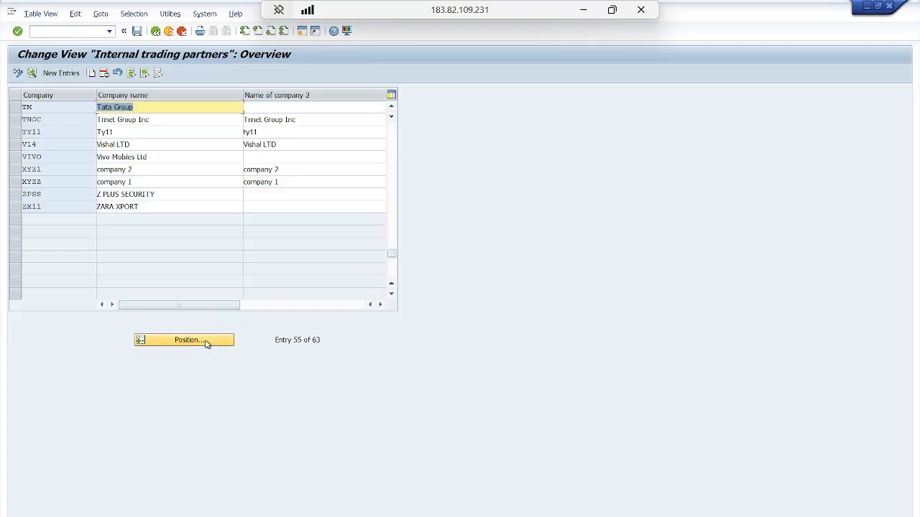
{"action": "double_click", "coordinate": [120, 108]}
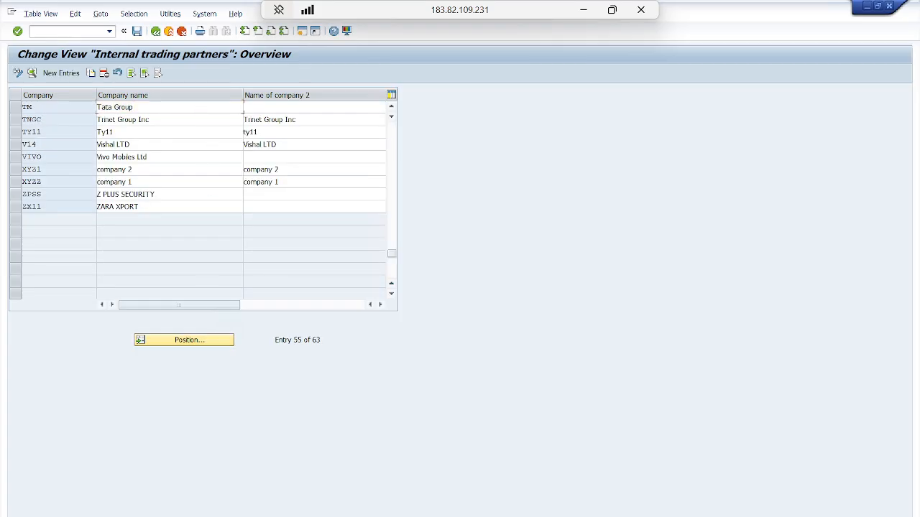
Set company TM's language key to EN and currency to INR, and save the changes to the proposed customizing request
{"action": "left_click", "coordinate": [164, 223]}
{"action": "type", "text": "EN"}
{"action": "key", "text": "Tab"}
{"action": "type", "text": "INR"}
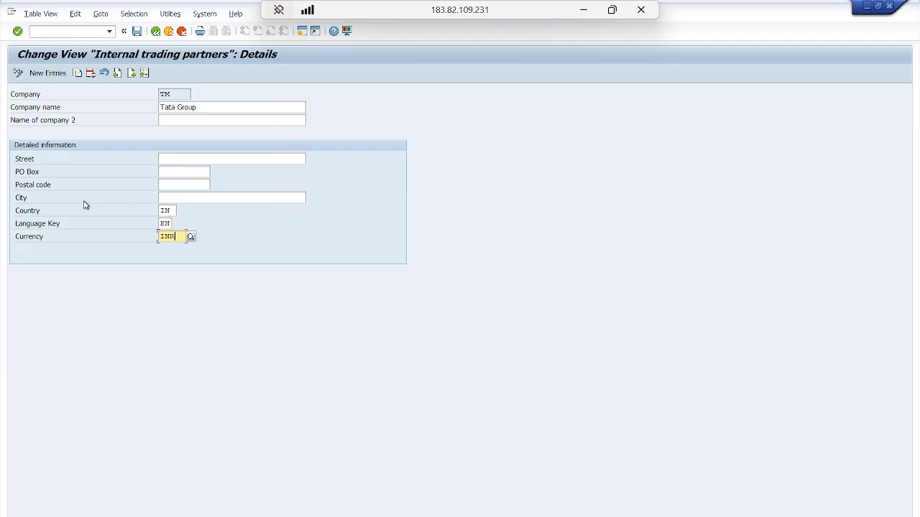
{"action": "left_click", "coordinate": [137, 31]}
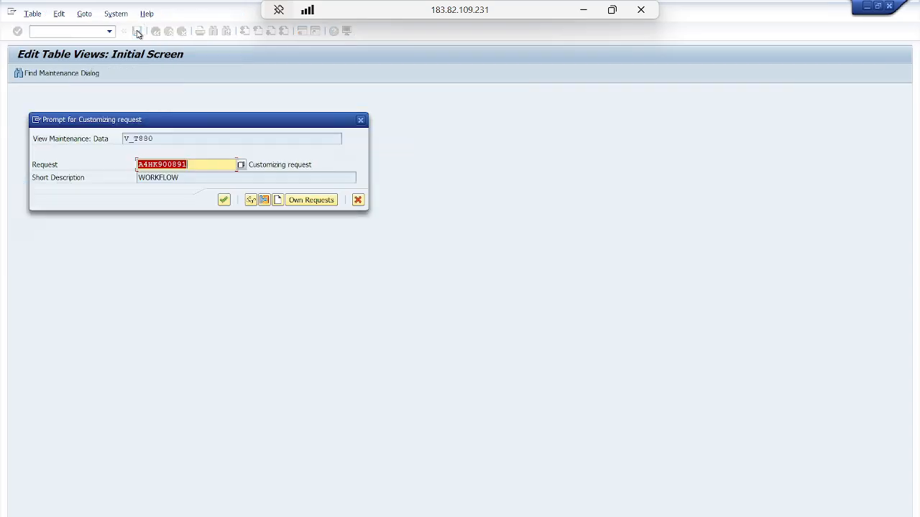
{"action": "key", "text": "Return"}
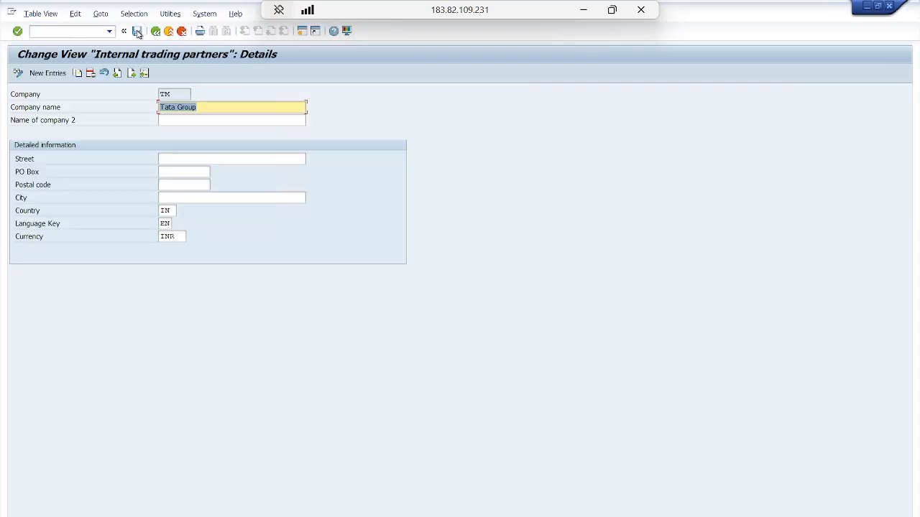
Open transaction FB50 and set the company code for the G/L document to TM
{"action": "key", "text": "alt+Tab"}
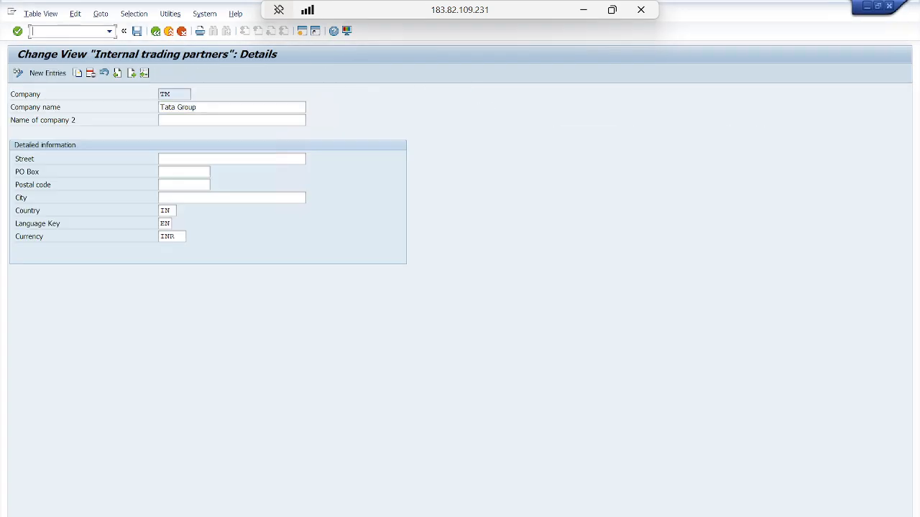
{"action": "type", "text": "/NFB50"}
{"action": "key", "text": "Return"}
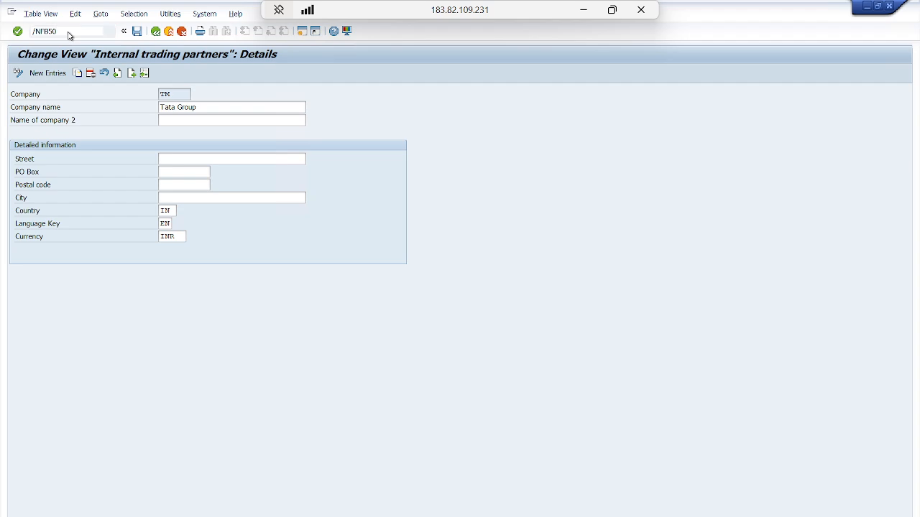
{"action": "left_click", "coordinate": [94, 73]}
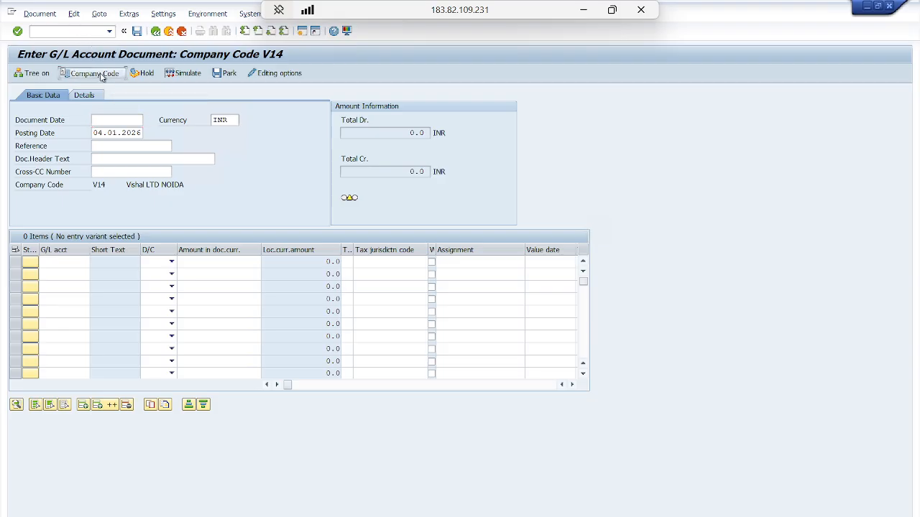
{"action": "type", "text": "TM"}
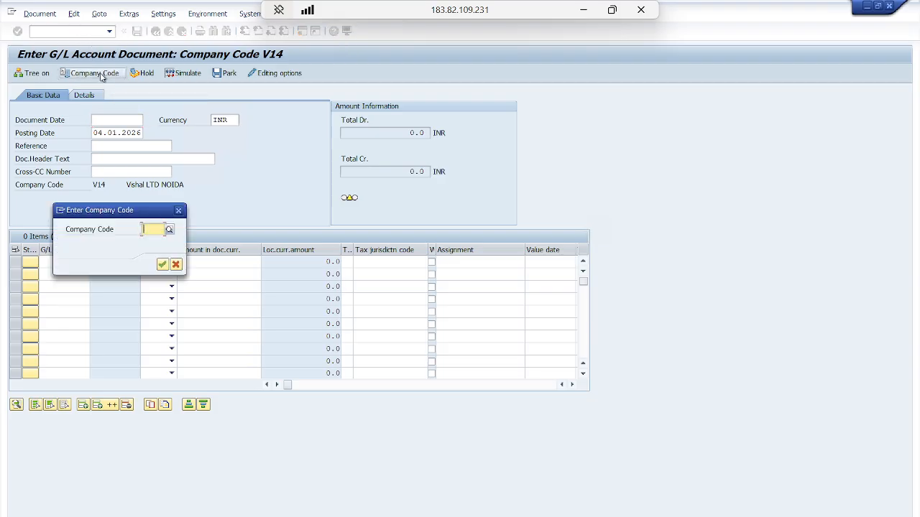
{"action": "key", "text": "Return"}
{"action": "key", "text": "Return"}
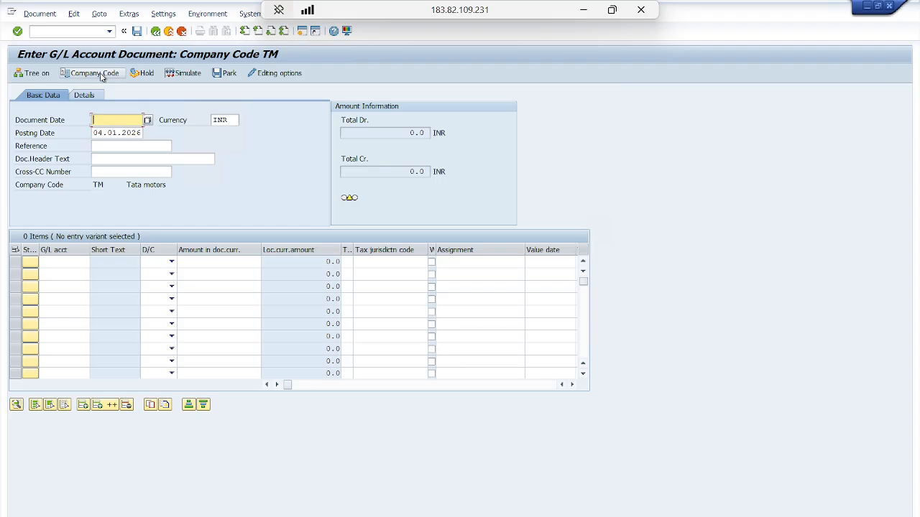
Enter 04.01.2026 as the document date of the G/L document
{"action": "type", "text": "04"}
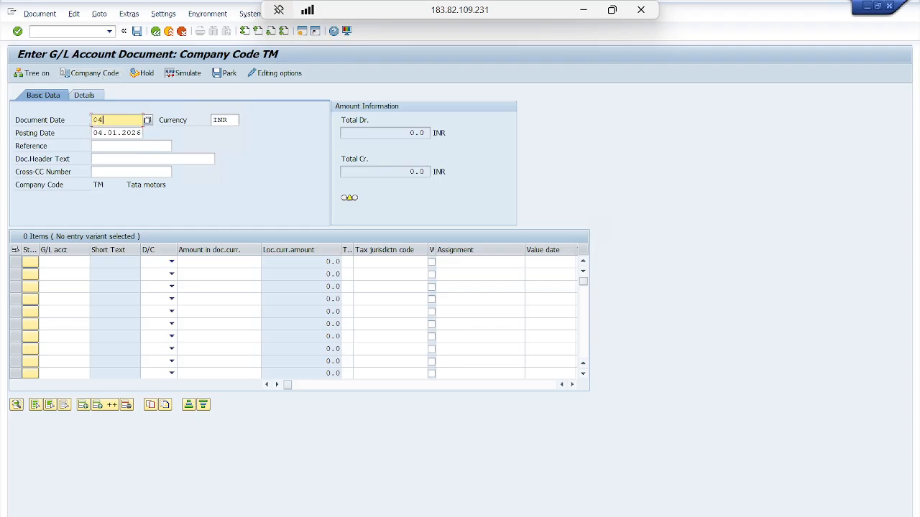
{"action": "type", "text": ".01.2"}
{"action": "type", "text": "025"}
{"action": "key", "text": "BackSpace"}
{"action": "type", "text": "6"}
Look up the G/L accounts available for company code TM from the first line item
{"action": "left_click", "coordinate": [59, 262]}
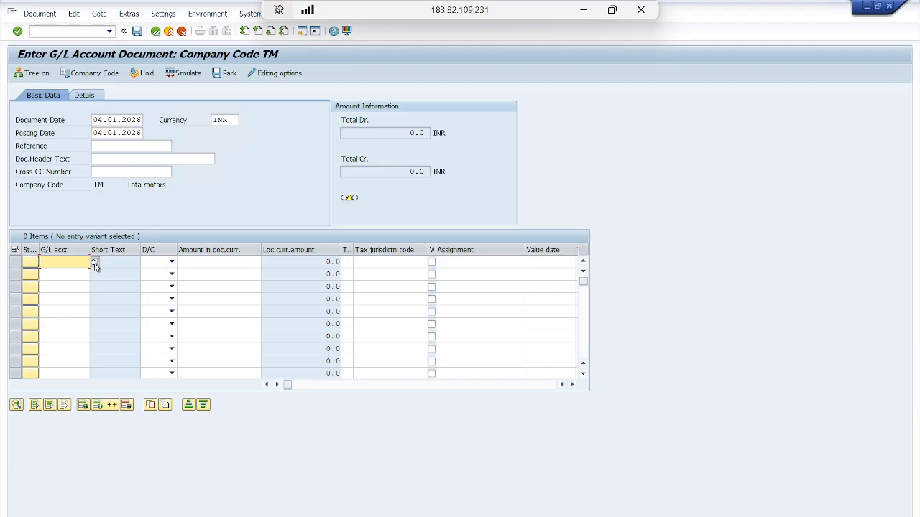
{"action": "left_click", "coordinate": [94, 264]}
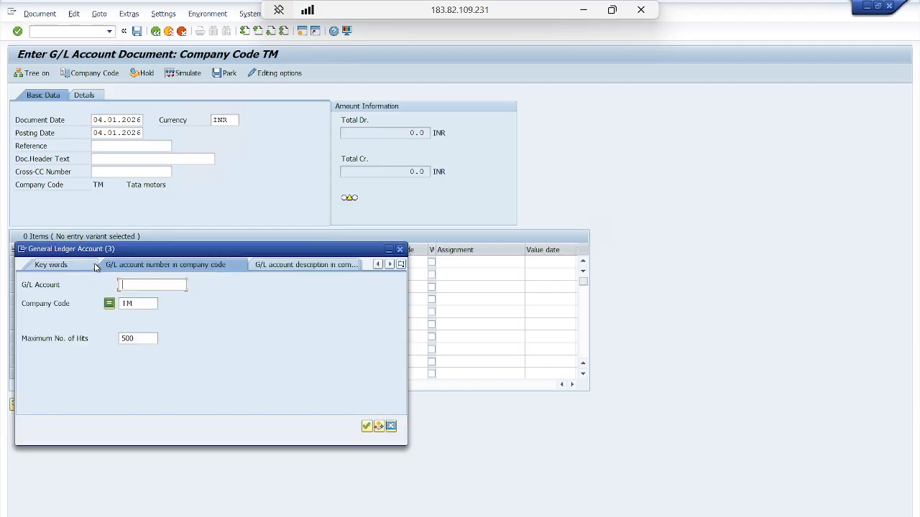
{"action": "key", "text": "Return"}
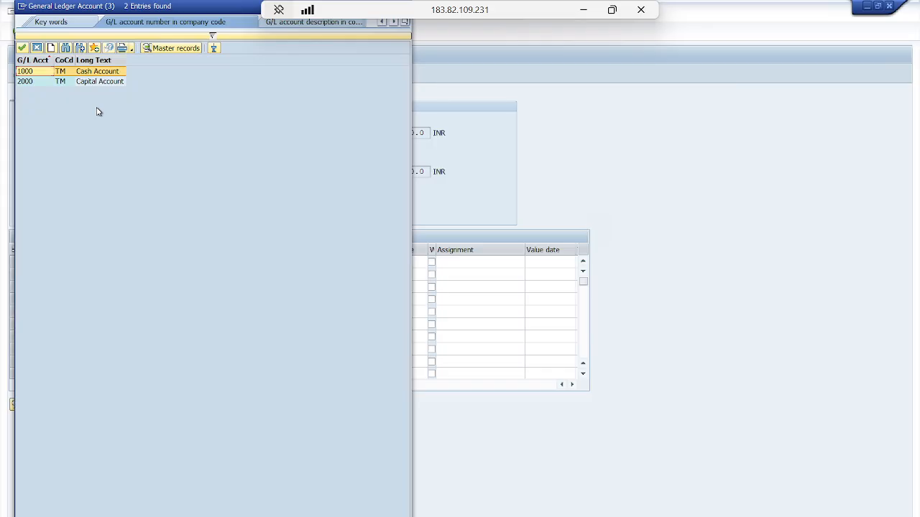
{"action": "key", "text": "Escape"}
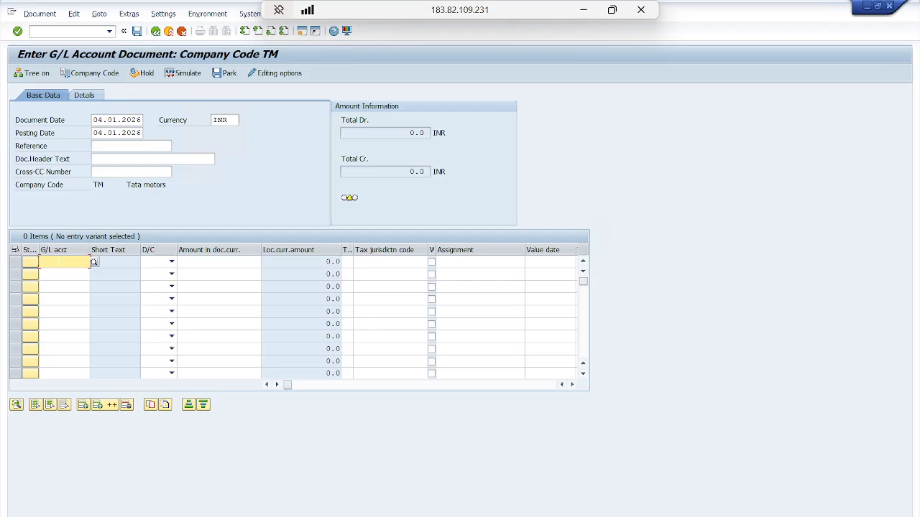
Enter Cash Account 1000 as a debit in the first line item of the document
{"action": "type", "text": "1"}
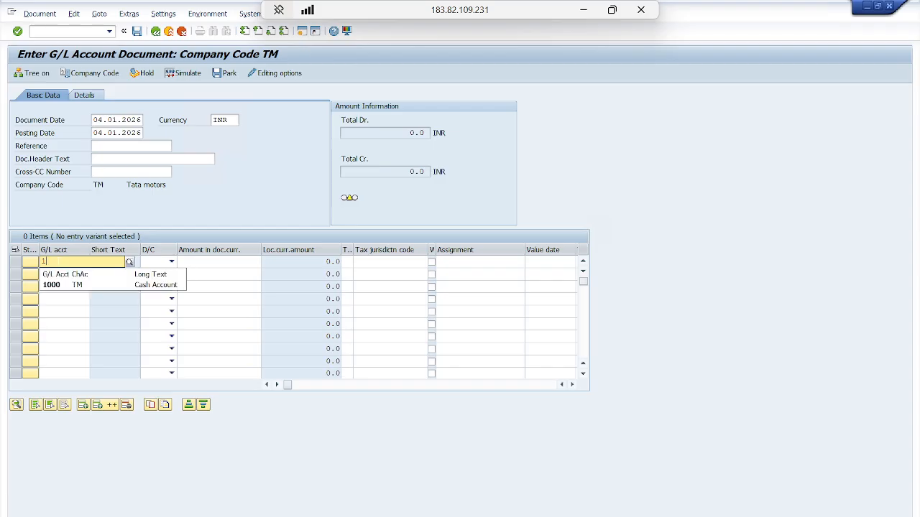
{"action": "left_click", "coordinate": [64, 285]}
{"action": "left_click", "coordinate": [171, 262]}
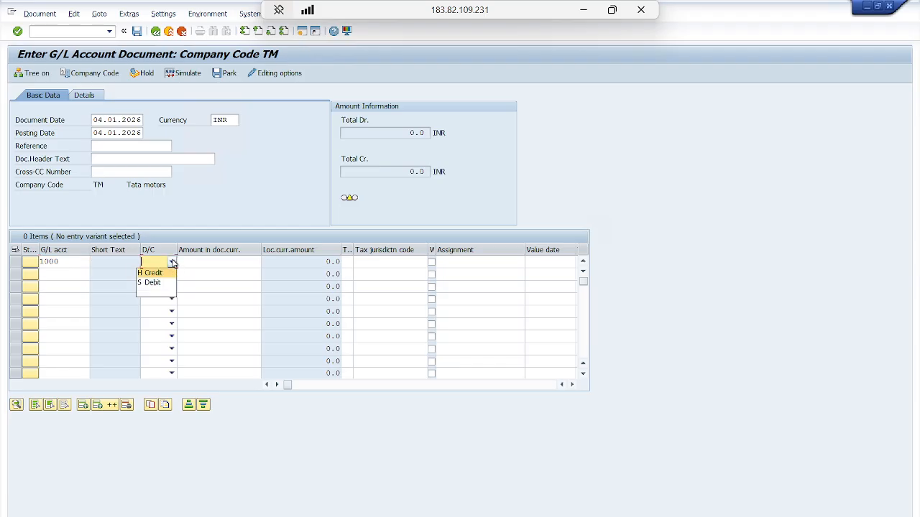
{"action": "left_click", "coordinate": [161, 284]}
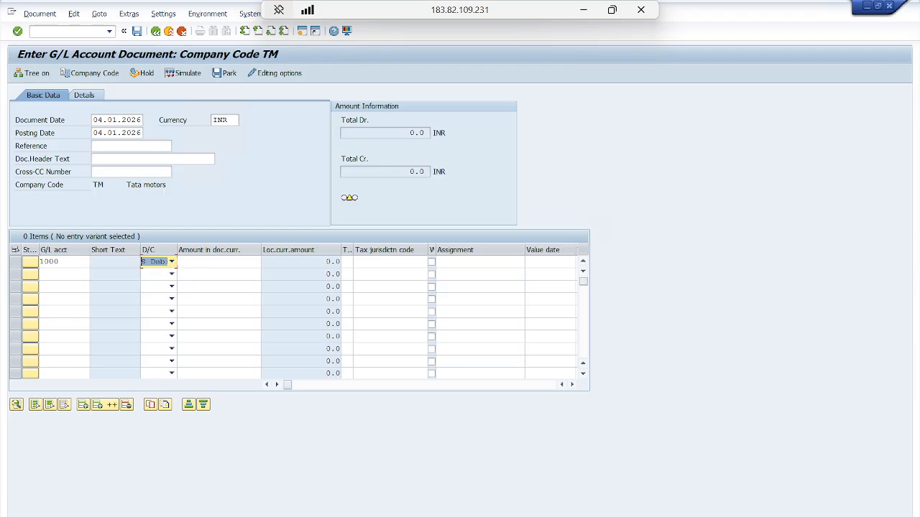
{"action": "left_click", "coordinate": [204, 263]}
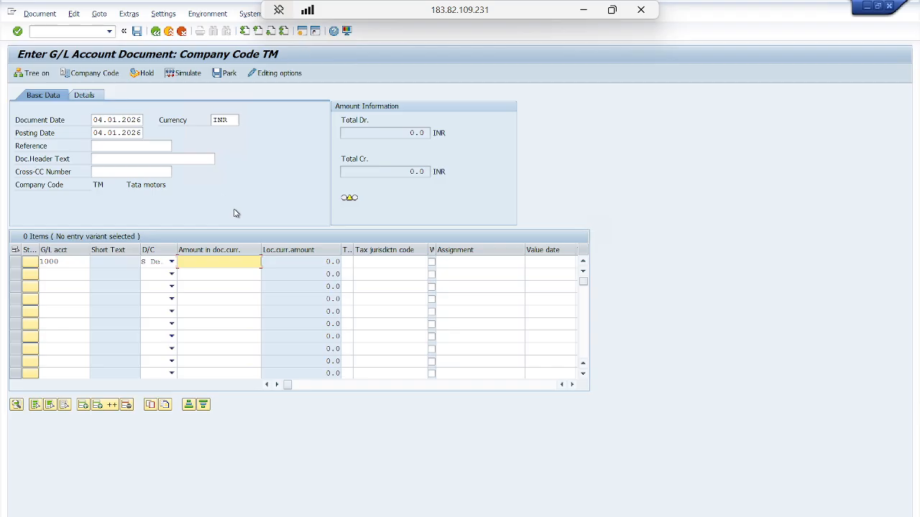
Open transaction OBA4 and start a new FI tolerance group entry with a blank group for company code TM
{"action": "left_click", "coordinate": [31, 30]}
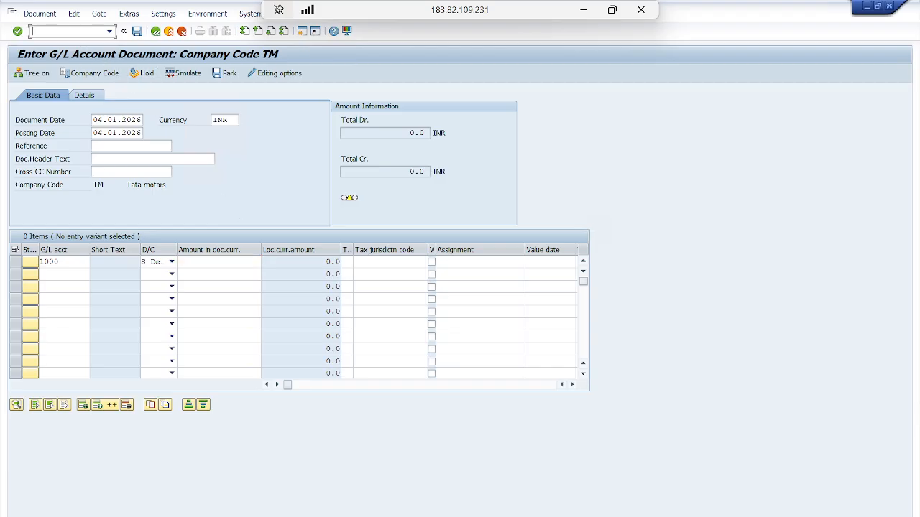
{"action": "type", "text": "/NOBA4"}
{"action": "key", "text": "Return"}
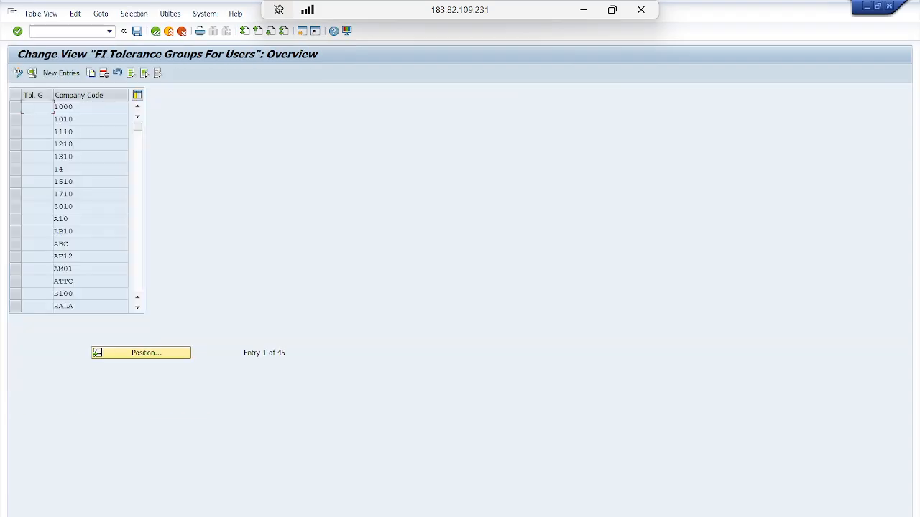
{"action": "left_click", "coordinate": [57, 76]}
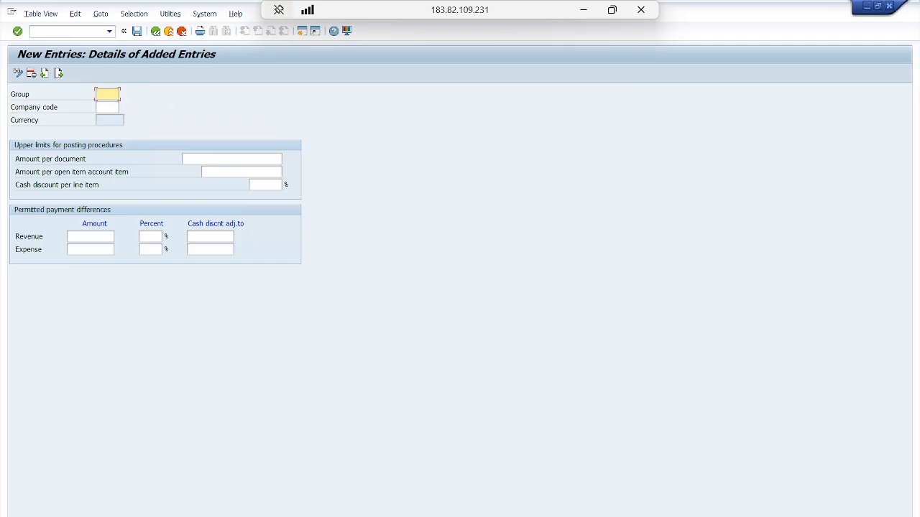
{"action": "left_click", "coordinate": [108, 107]}
{"action": "type", "text": "TM"}
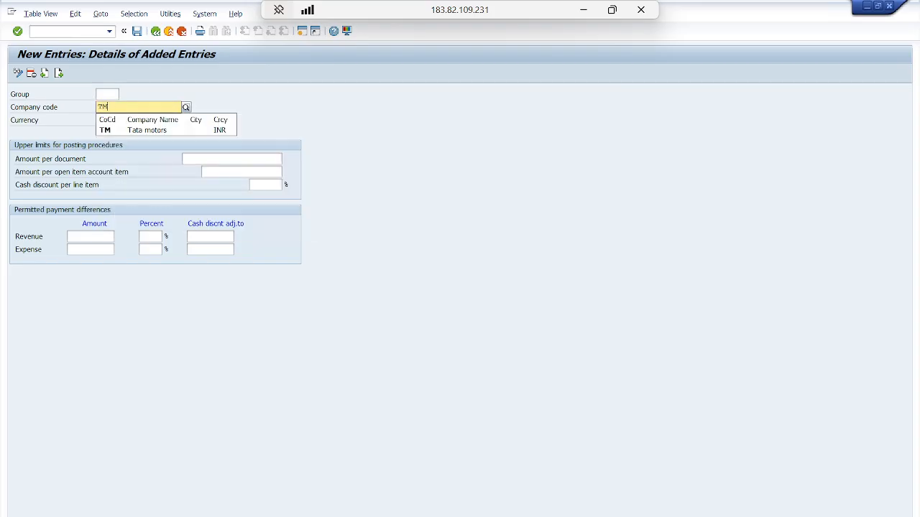
{"action": "key", "text": "Down"}
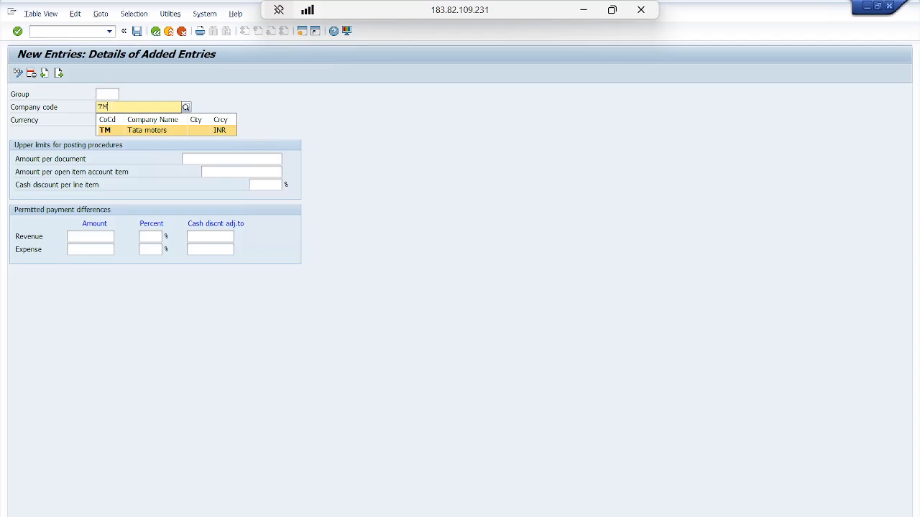
{"action": "key", "text": "Return"}
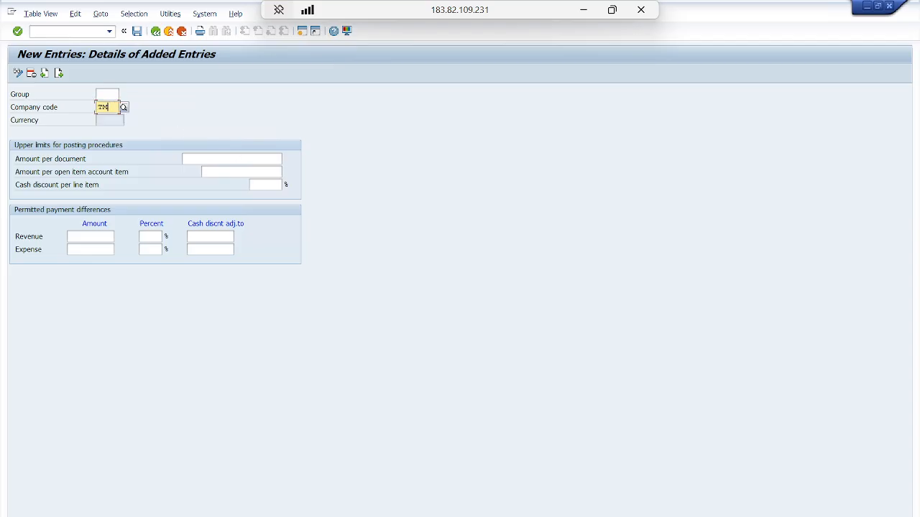
{"action": "key", "text": "Tab"}
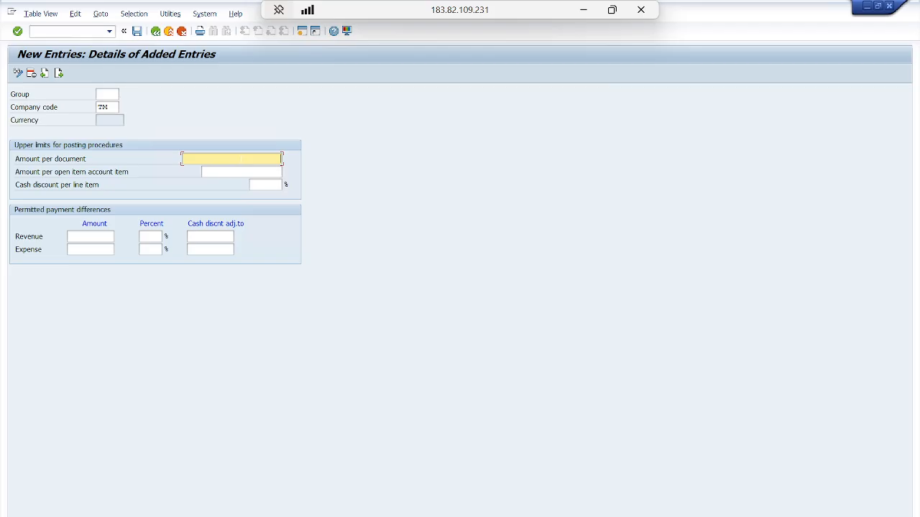
Set the amount per document and the amount per open item account item to 200000, and save the tolerance group
{"action": "type", "text": "200000"}
{"action": "left_click", "coordinate": [250, 172]}
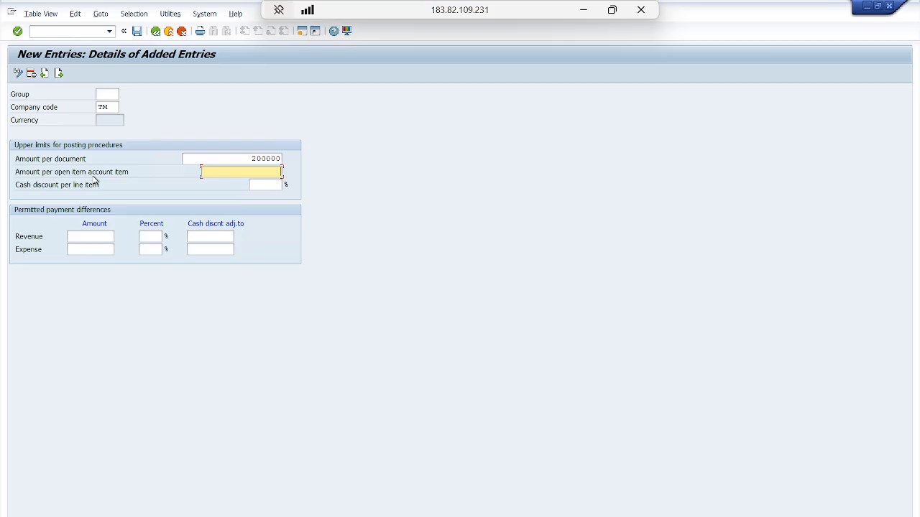
{"action": "type", "text": "200000"}
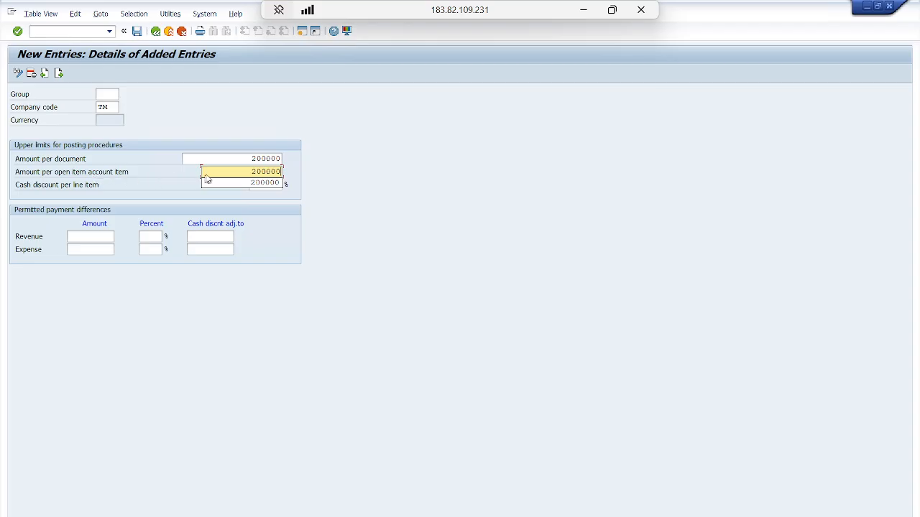
{"action": "left_click", "coordinate": [202, 172]}
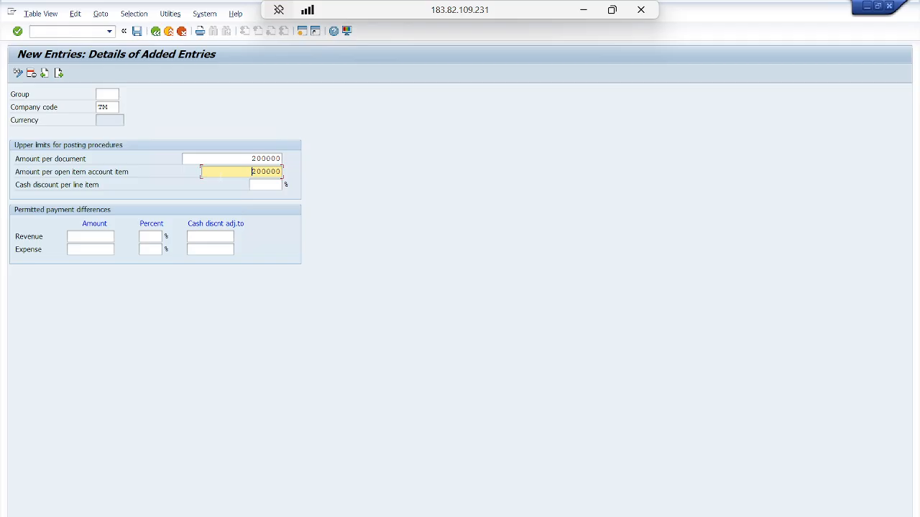
{"action": "left_click", "coordinate": [137, 33]}
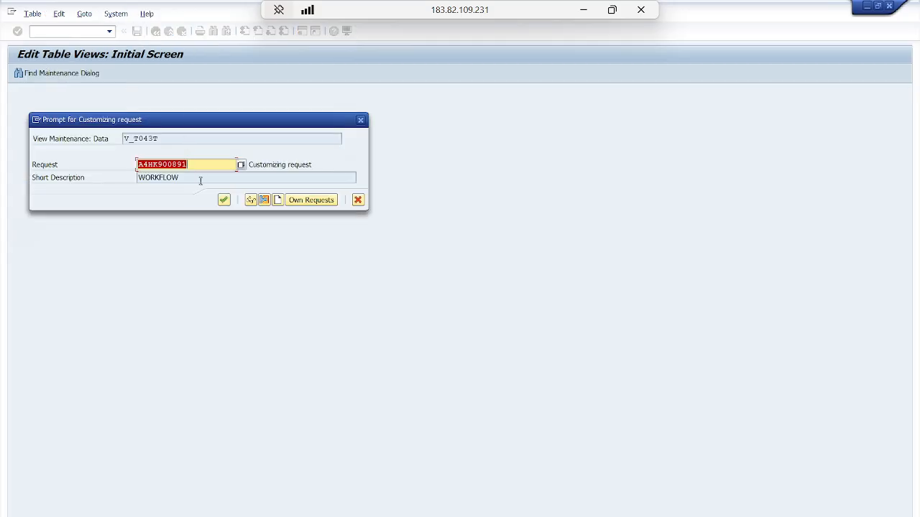
{"action": "left_click", "coordinate": [224, 200]}
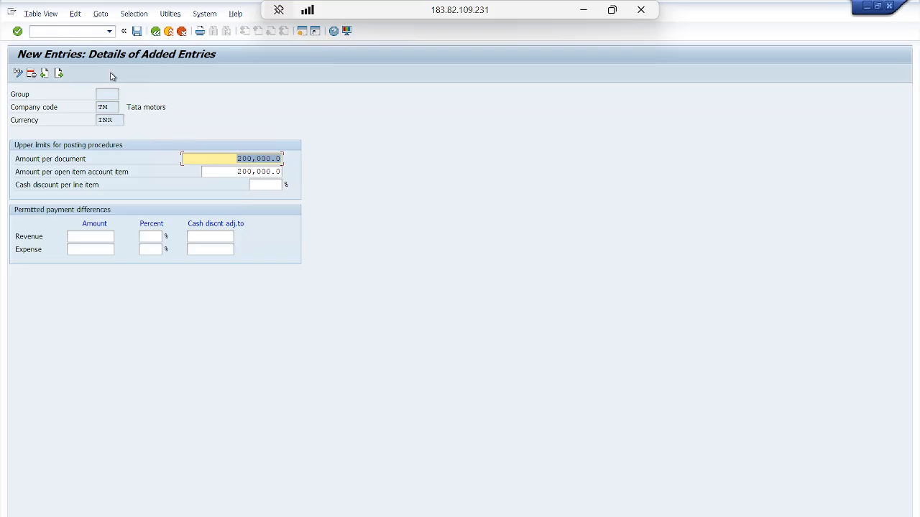
Return to transaction FB50 and set the document date to 04.01.2026
{"action": "key", "text": "alt+Tab"}
{"action": "key", "text": "alt+shift+Tab"}
{"action": "left_click", "coordinate": [110, 31]}
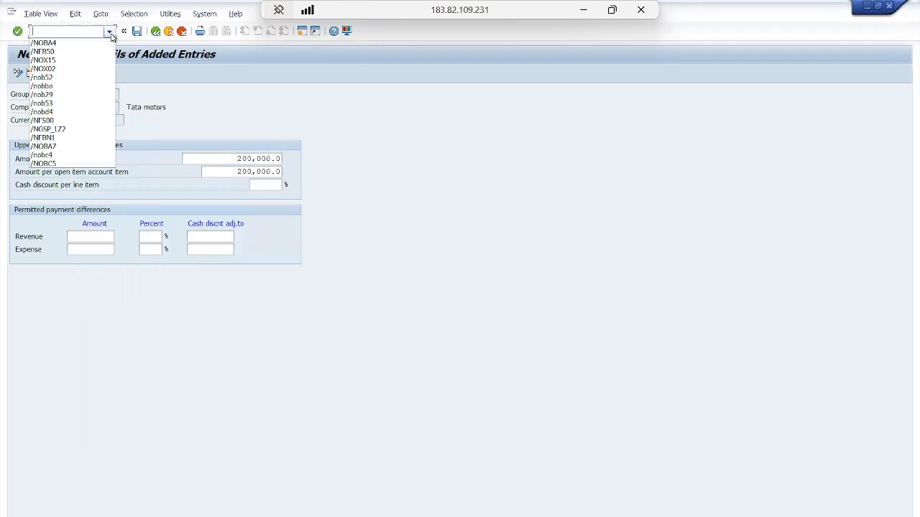
{"action": "left_click", "coordinate": [77, 53]}
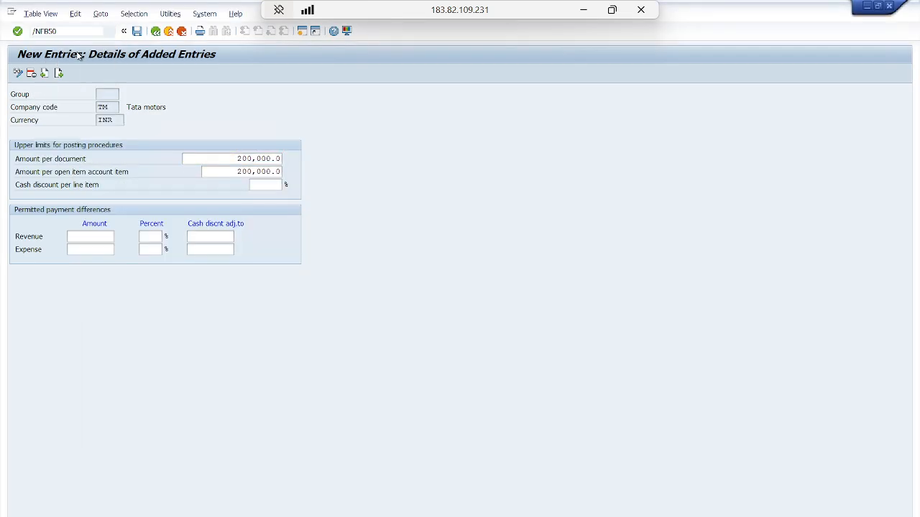
{"action": "key", "text": "Return"}
{"action": "type", "text": "0"}
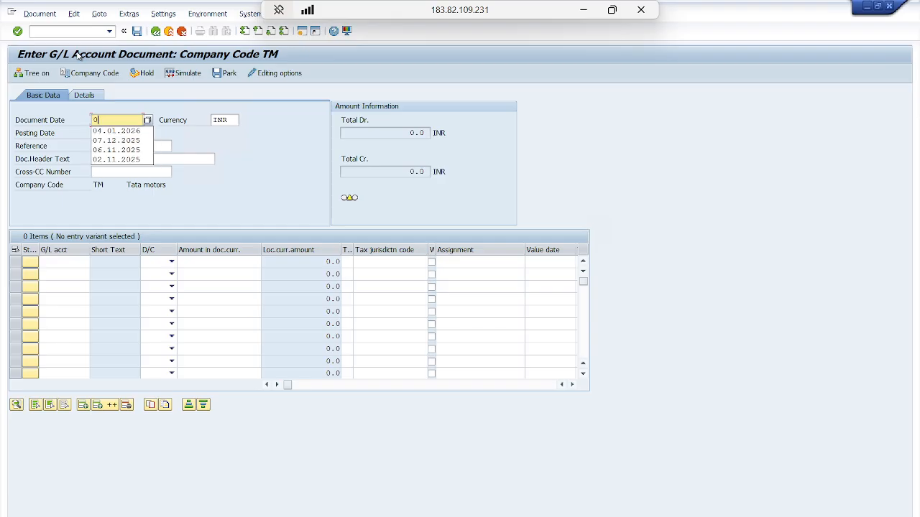
{"action": "key", "text": "Down"}
{"action": "key", "text": "Return"}
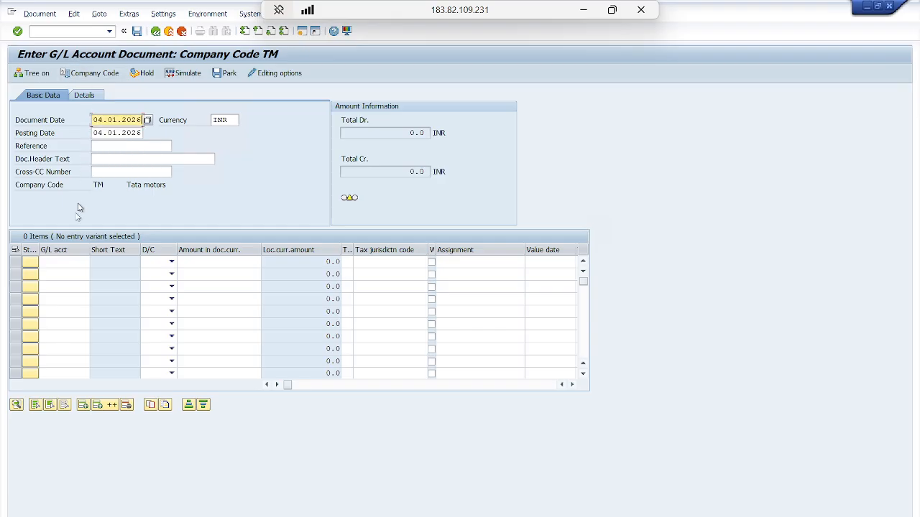
Enter G/L account 1000 in the first line item as a debit of 150000
{"action": "left_click", "coordinate": [65, 262]}
{"action": "type", "text": "1"}
{"action": "key", "text": "Down"}
{"action": "key", "text": "Return"}
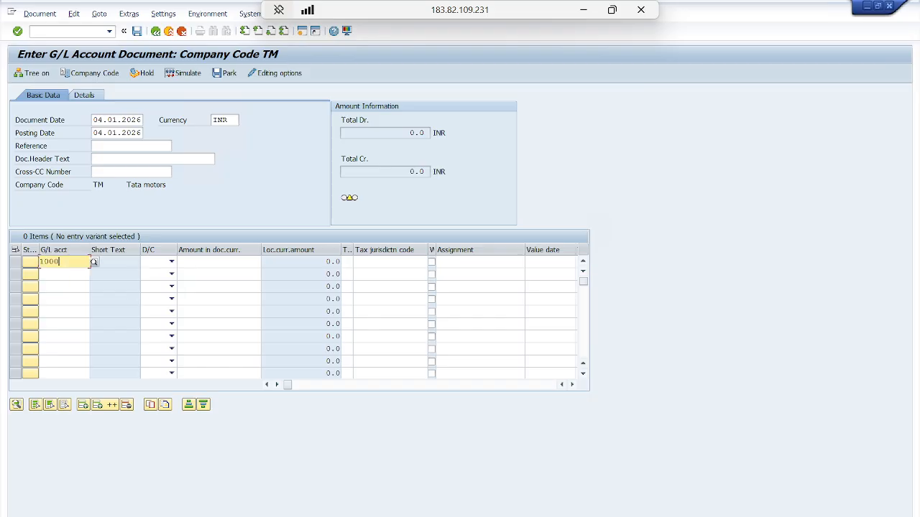
{"action": "left_click", "coordinate": [171, 263]}
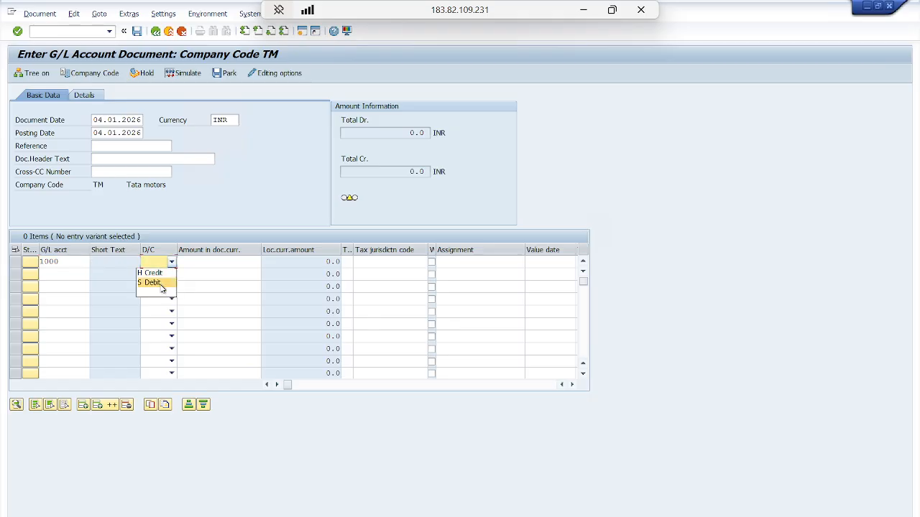
{"action": "left_click", "coordinate": [152, 282]}
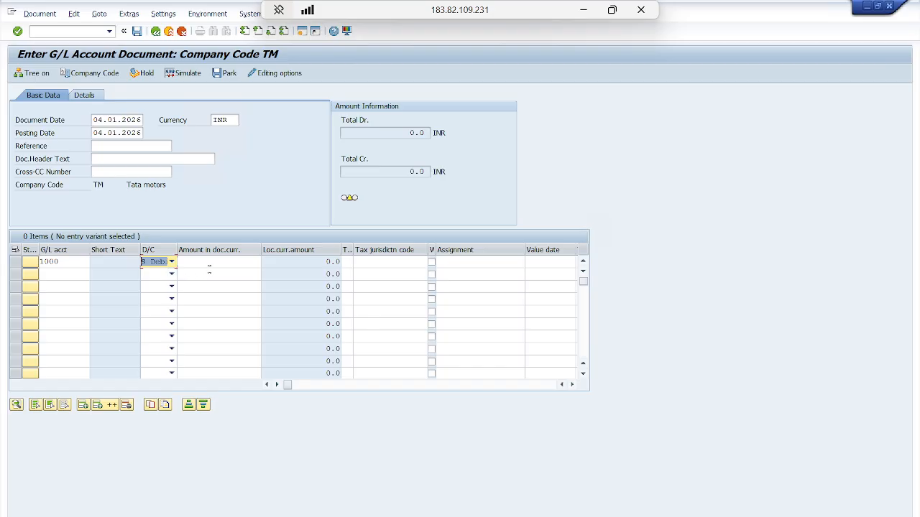
{"action": "left_click", "coordinate": [245, 262]}
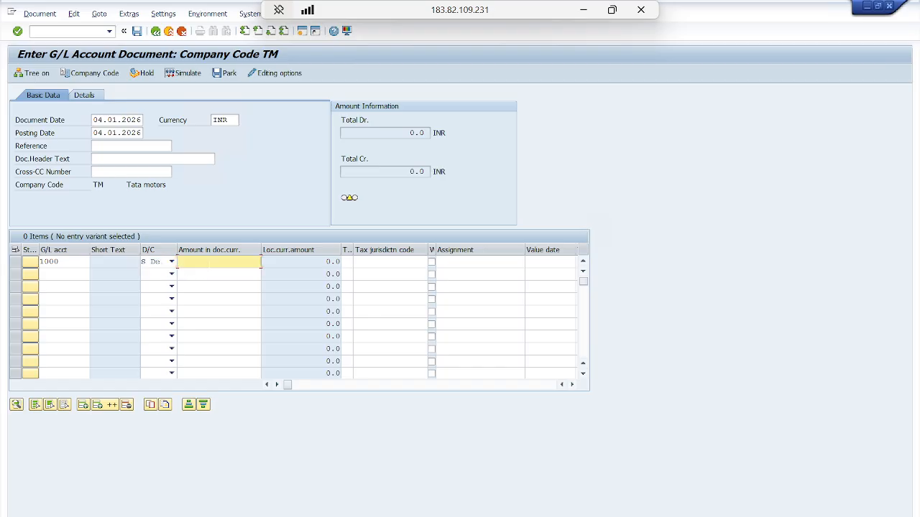
{"action": "type", "text": "1"}
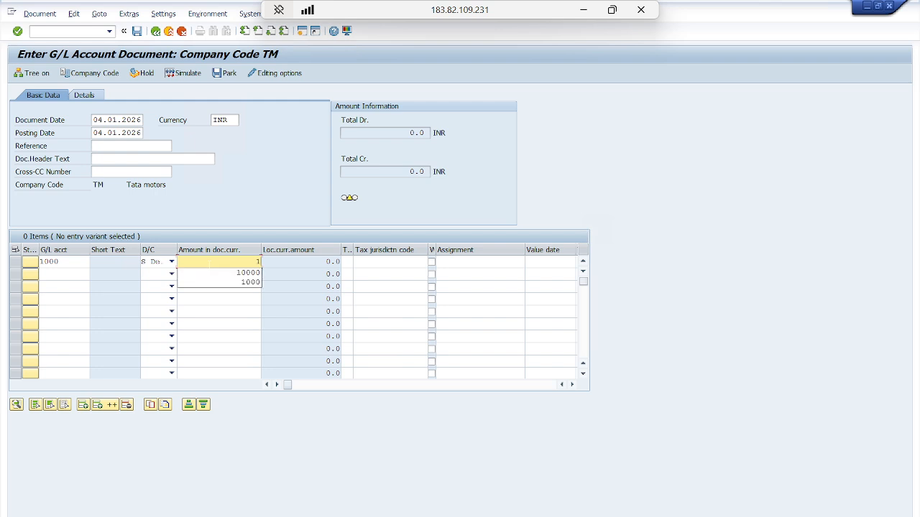
{"action": "type", "text": "50000"}
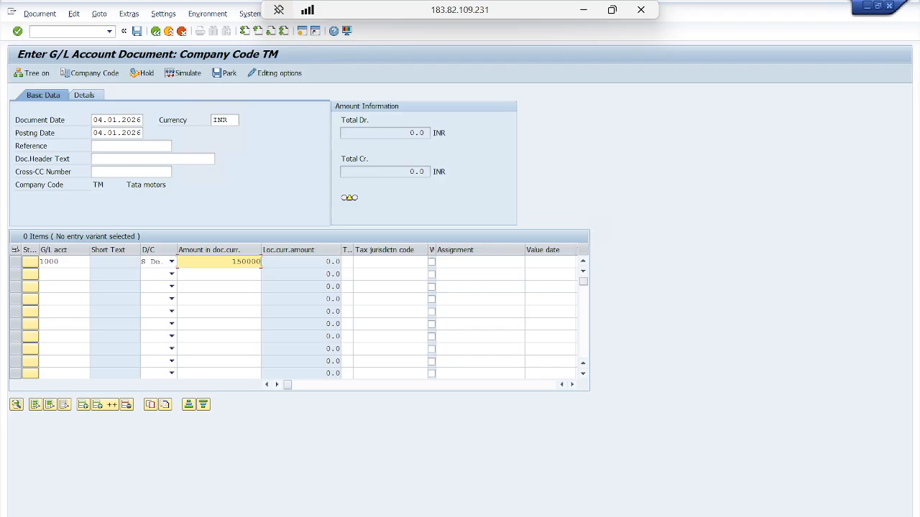
Enter G/L account 2000 in the second line item as a credit of 150000, and simulate the document
{"action": "left_click", "coordinate": [78, 275]}
{"action": "type", "text": "2"}
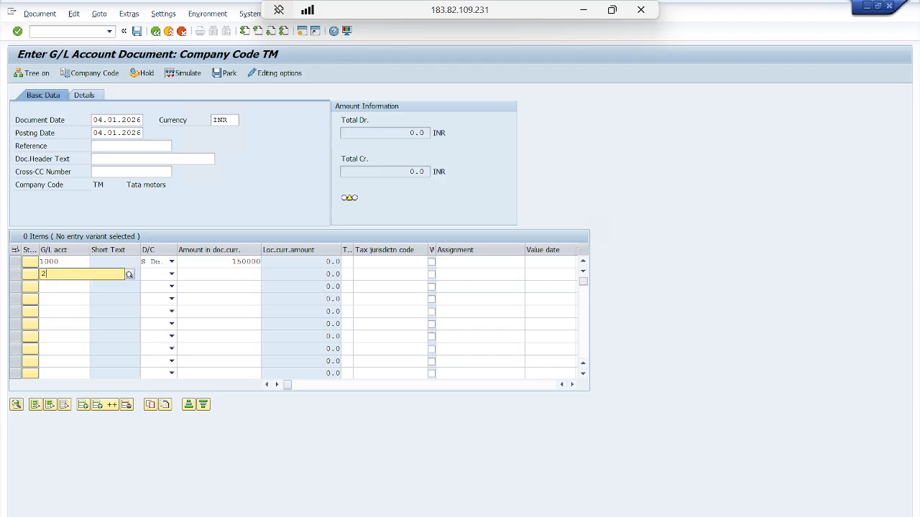
{"action": "key", "text": "Down"}
{"action": "key", "text": "Return"}
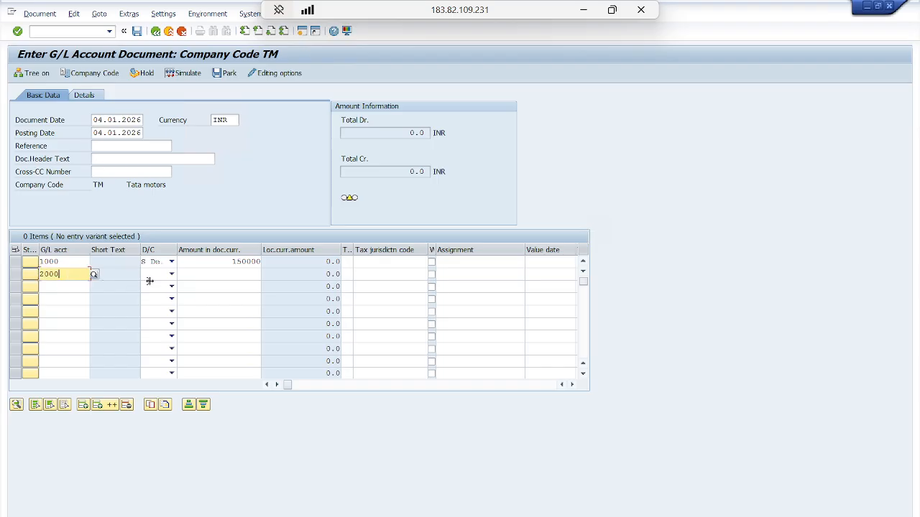
{"action": "left_click", "coordinate": [172, 274]}
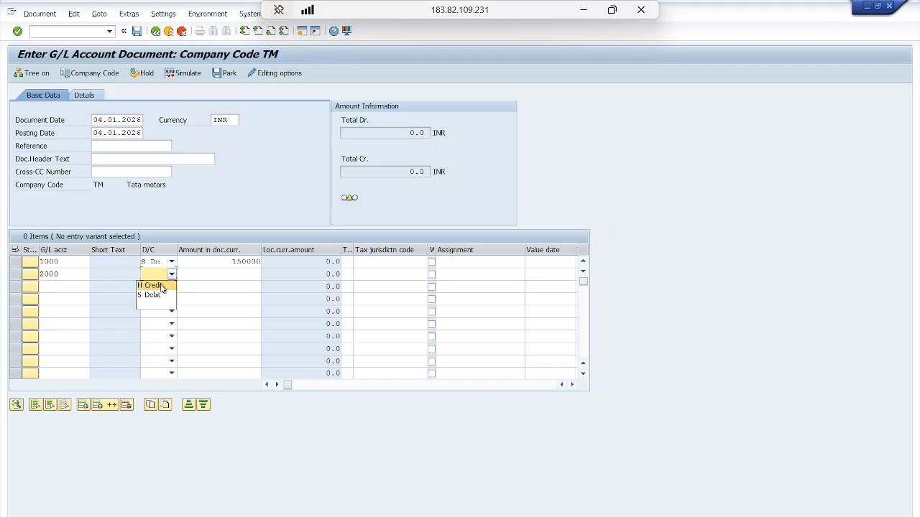
{"action": "left_click", "coordinate": [153, 285]}
{"action": "key", "text": "Tab"}
{"action": "type", "text": "150000"}
{"action": "key", "text": "Return"}
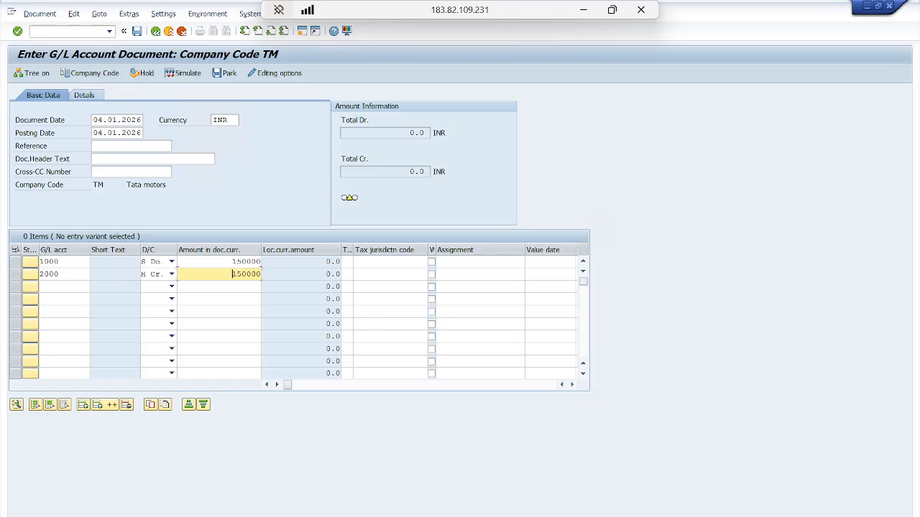
{"action": "left_click", "coordinate": [185, 73]}
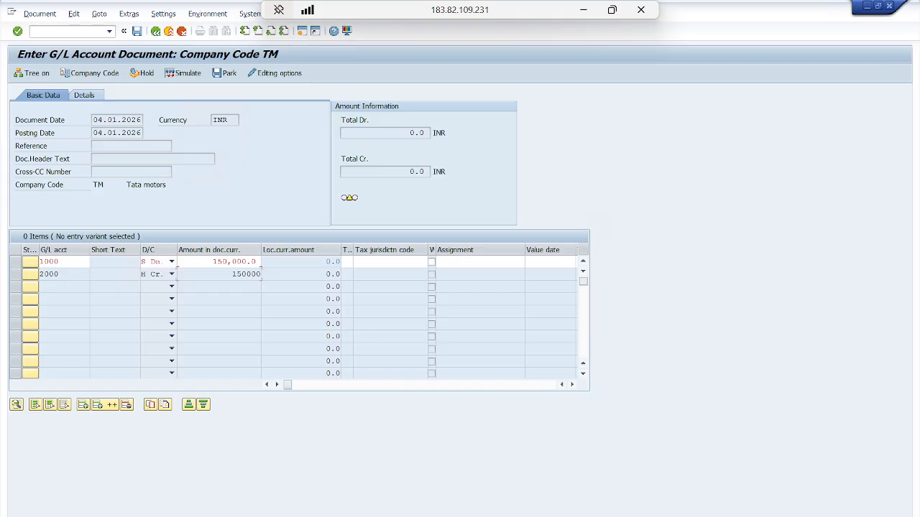
Switch to the G/L account display session and open transaction OB52 for posting period variant TM
{"action": "key", "text": "alt+Tab"}
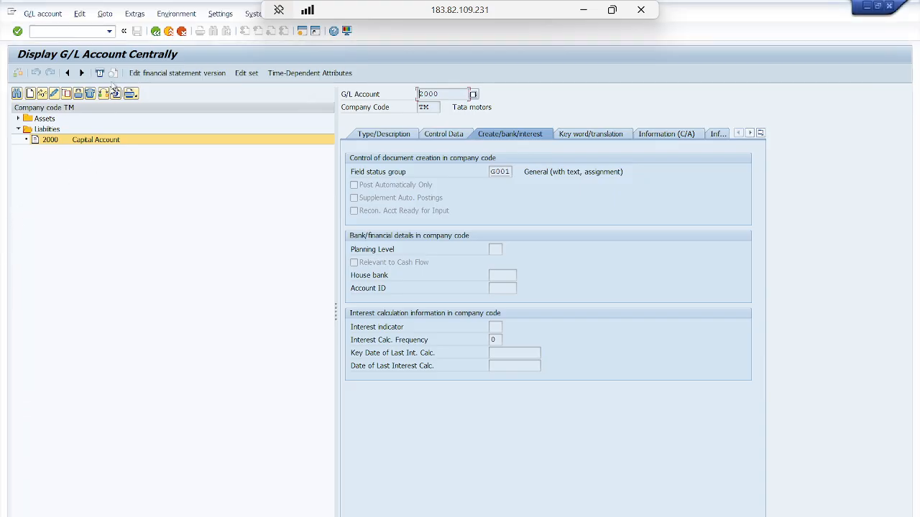
{"action": "left_click", "coordinate": [109, 32]}
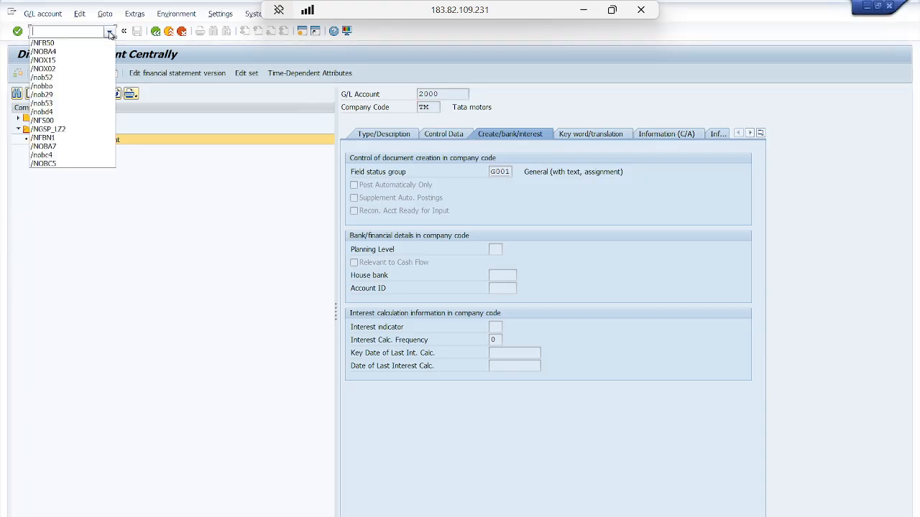
{"action": "left_click", "coordinate": [62, 78]}
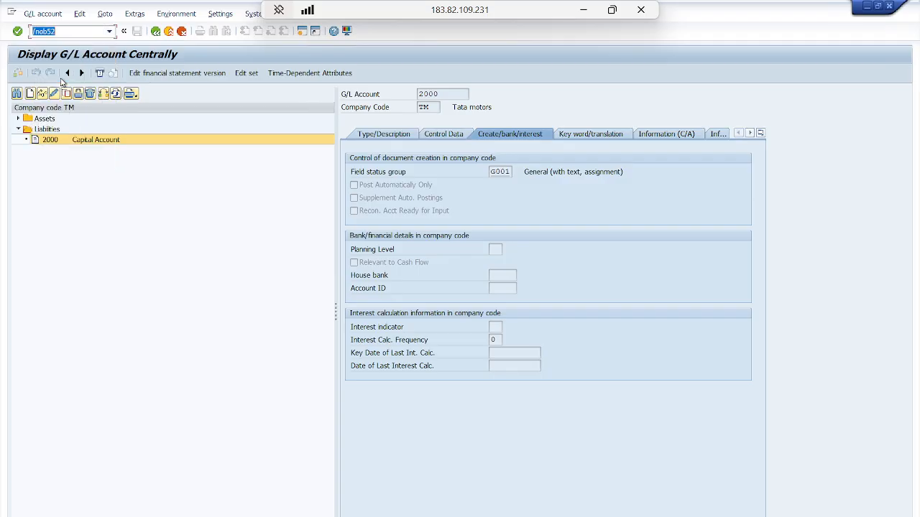
{"action": "key", "text": "Return"}
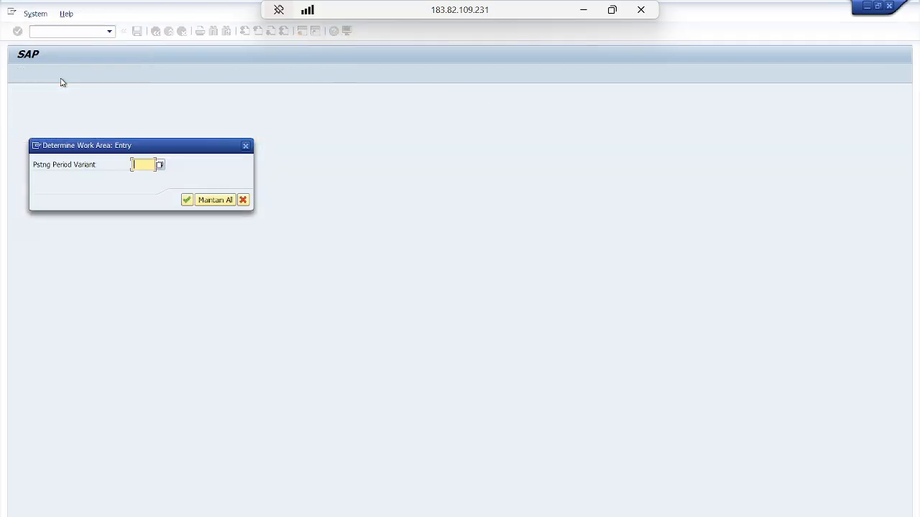
{"action": "type", "text": "TM"}
{"action": "key", "text": "Return"}
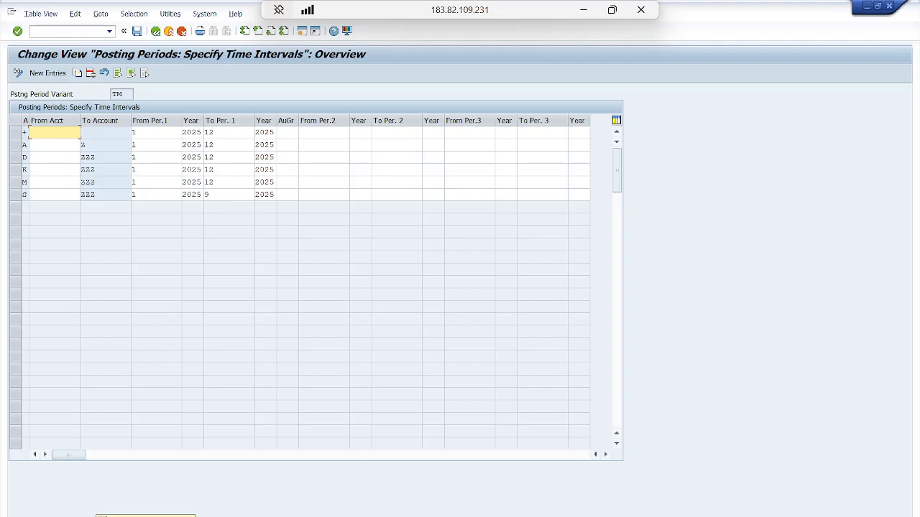
Set the To Per. 1 value of account type S to 12 and save the posting periods
{"action": "left_click", "coordinate": [218, 195]}
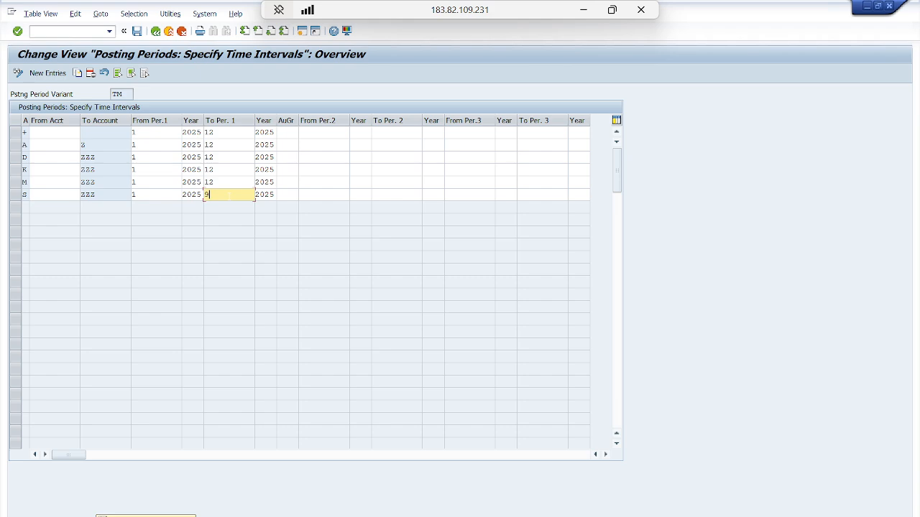
{"action": "key", "text": "BackSpace"}
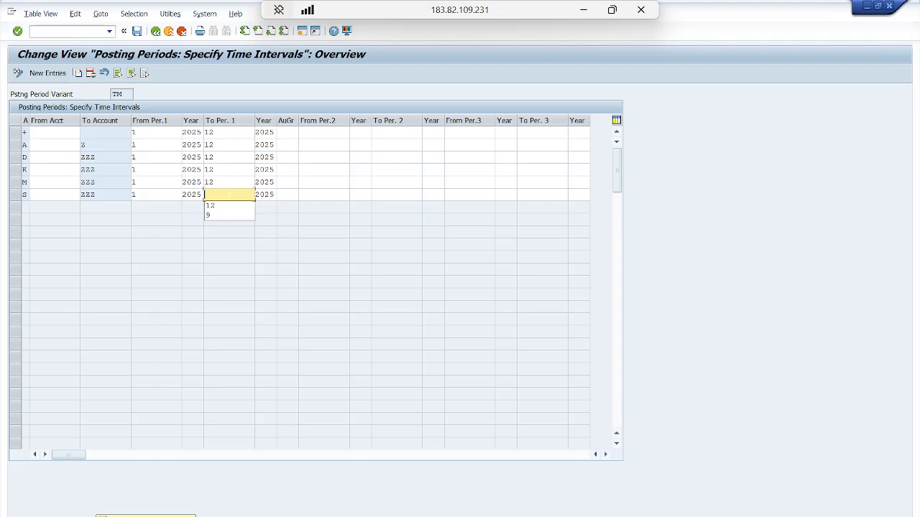
{"action": "type", "text": "12"}
{"action": "left_click", "coordinate": [138, 33]}
{"action": "key", "text": "Return"}
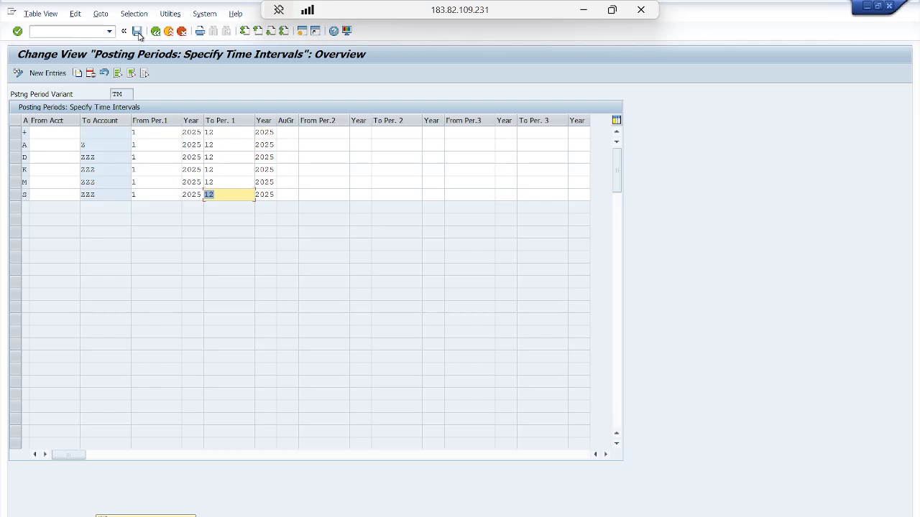
Return to the G/L document and simulate it, giving the account 1000 line item the text Cash
{"action": "key", "text": "alt+Tab"}
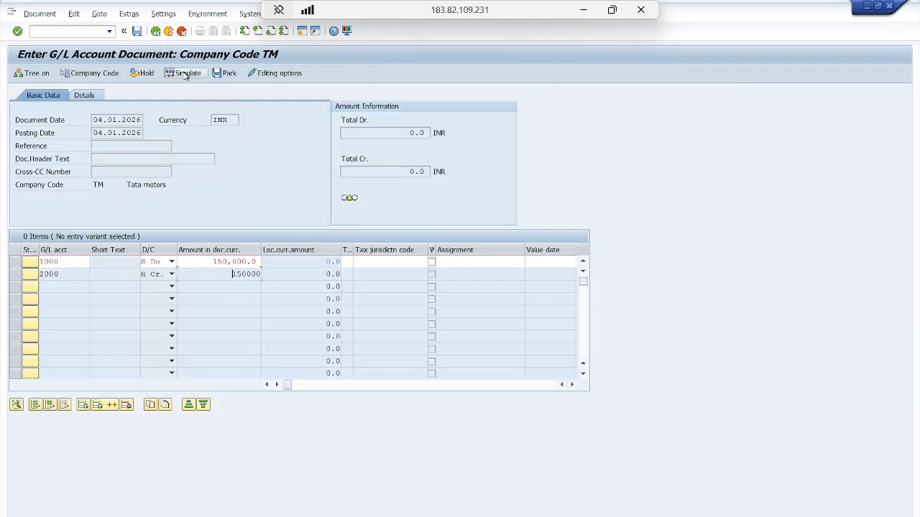
{"action": "left_click", "coordinate": [185, 73]}
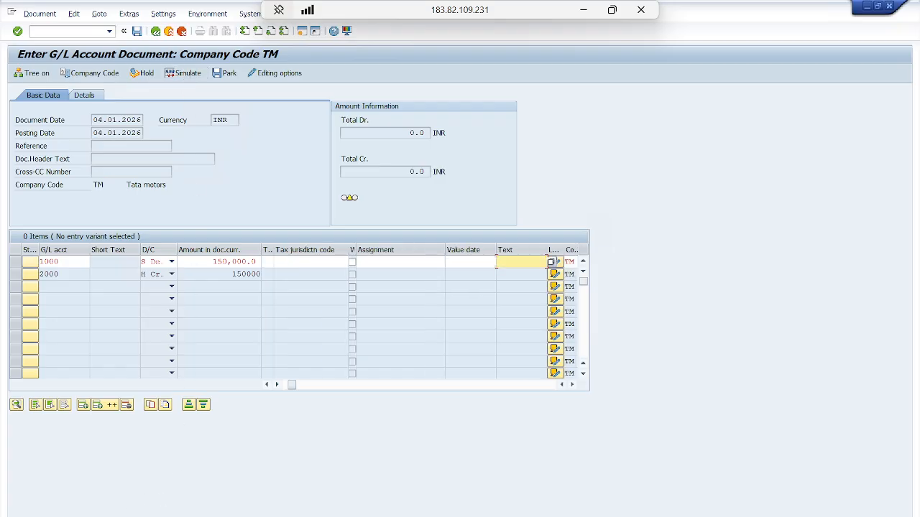
{"action": "mouse_move", "coordinate": [306, 516]}
{"action": "type", "text": "Cash"}
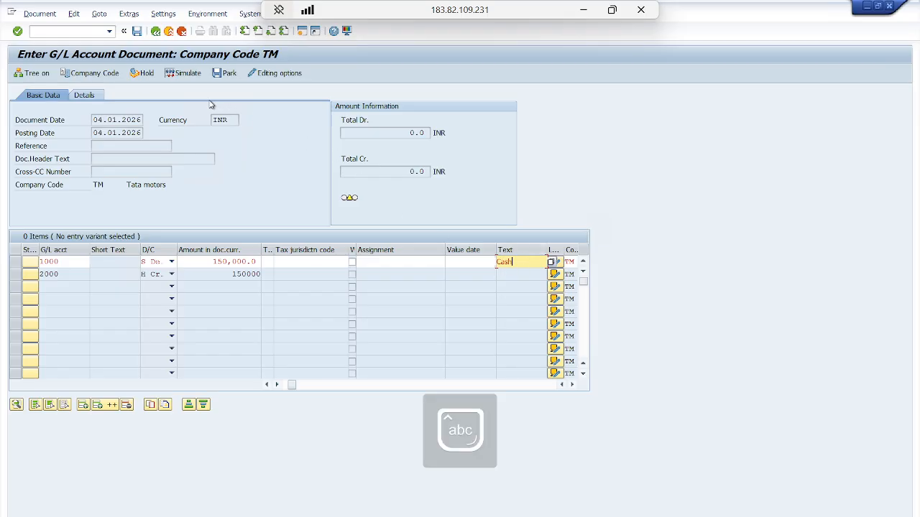
{"action": "left_click", "coordinate": [191, 77]}
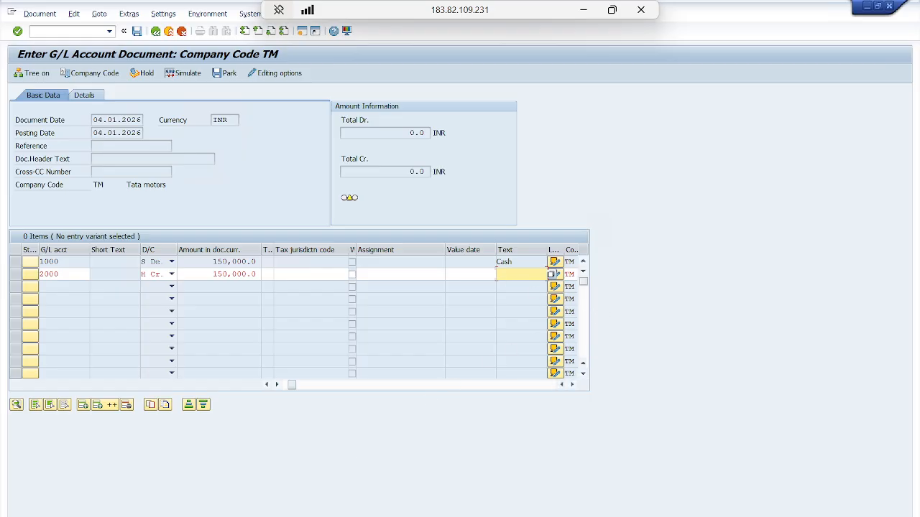
Give the account 2000 line item the text Capital, then simulate the document and try to post it
{"action": "type", "text": "Capt"}
{"action": "type", "text": "ital"}
{"action": "left_click", "coordinate": [186, 74]}
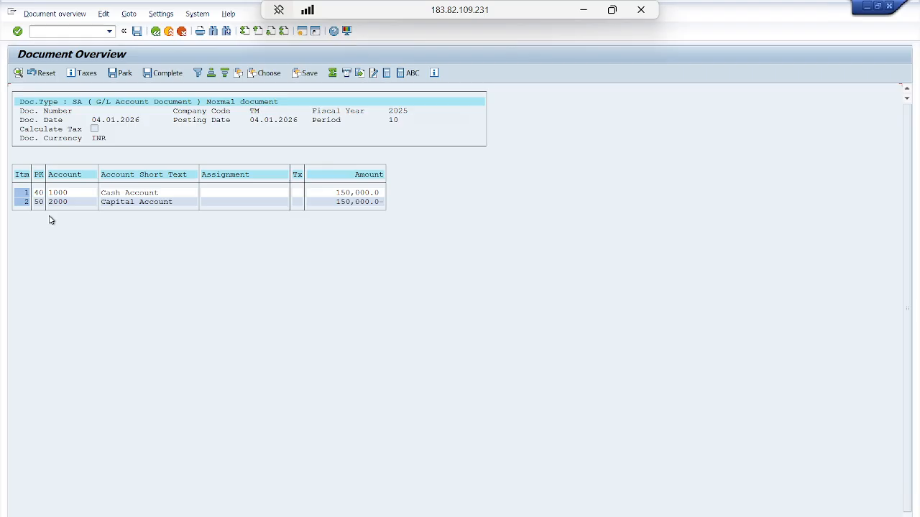
{"action": "left_click", "coordinate": [137, 32]}
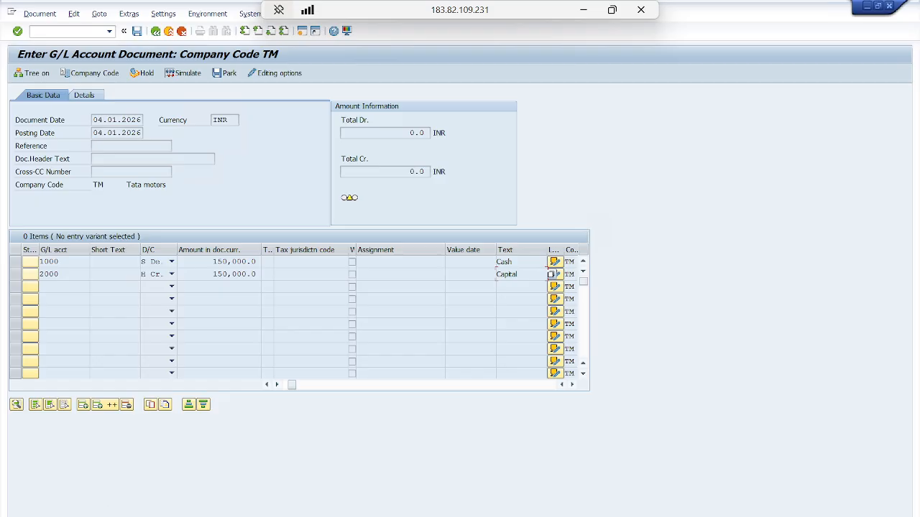
Open the long text of the posting error and run the ledger customizing check FINS_CUST_CONS_CHK_P
{"action": "double_click", "coordinate": [94, 516]}
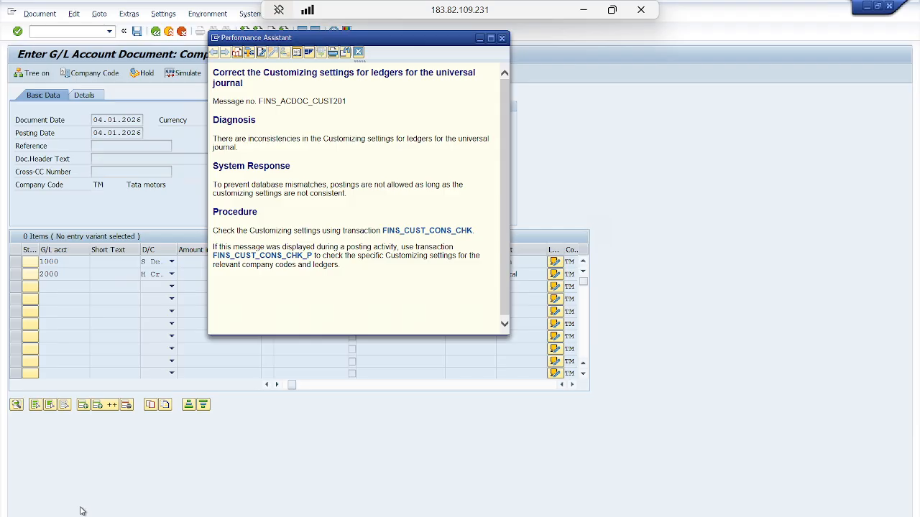
{"action": "left_click", "coordinate": [262, 256]}
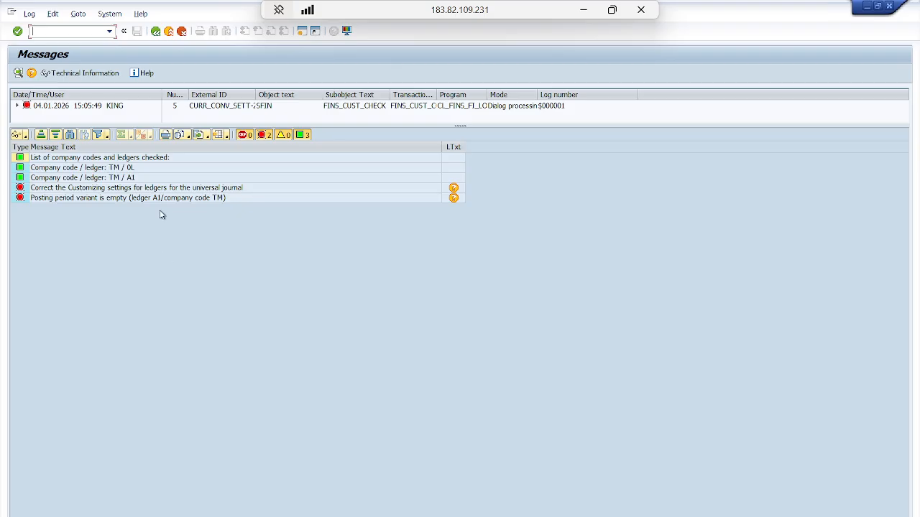
Switch to the posting periods session and open transaction FINSC_LEDGER to reach the ledger overview
{"action": "key", "text": "alt+Tab"}
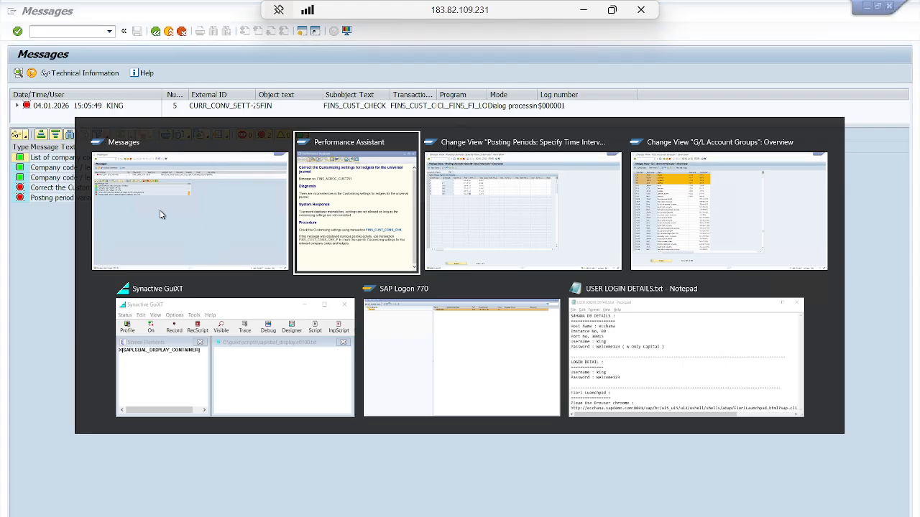
{"action": "key", "text": "alt+Tab"}
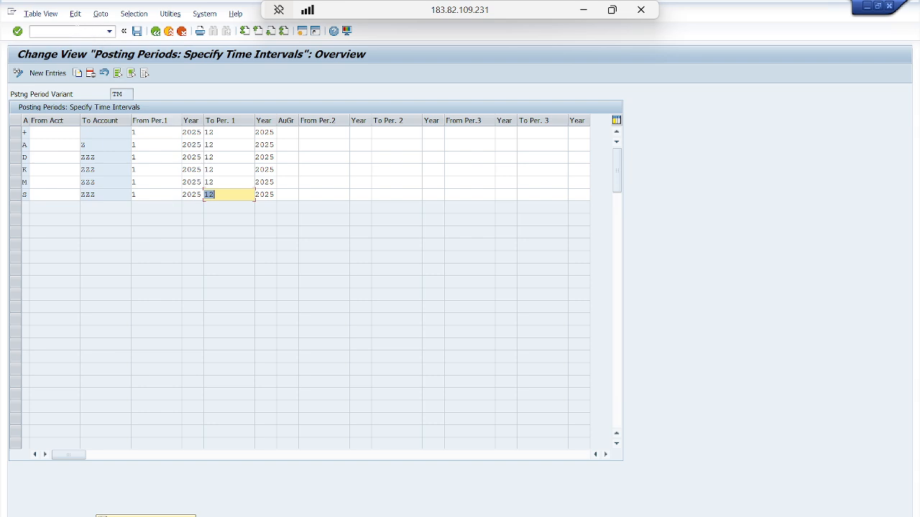
{"action": "left_click", "coordinate": [77, 30]}
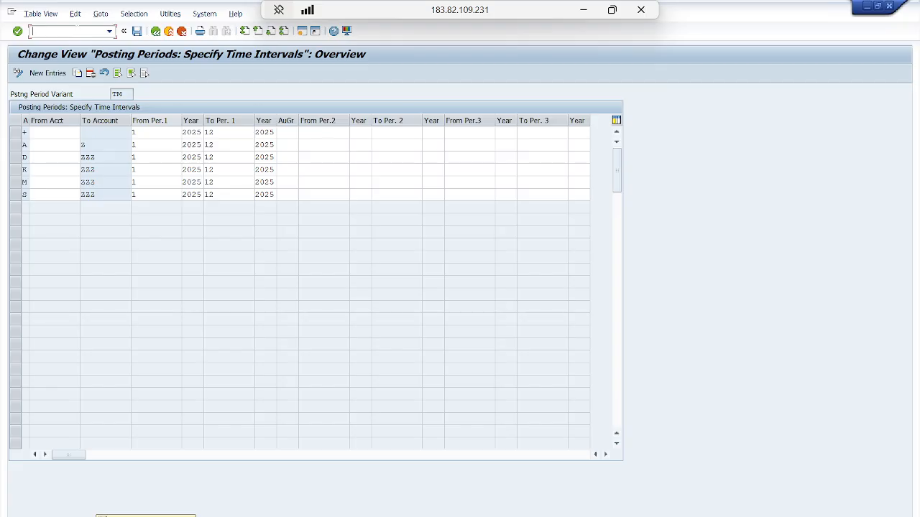
{"action": "key", "text": "Caps_Lock"}
{"action": "type", "text": "/"}
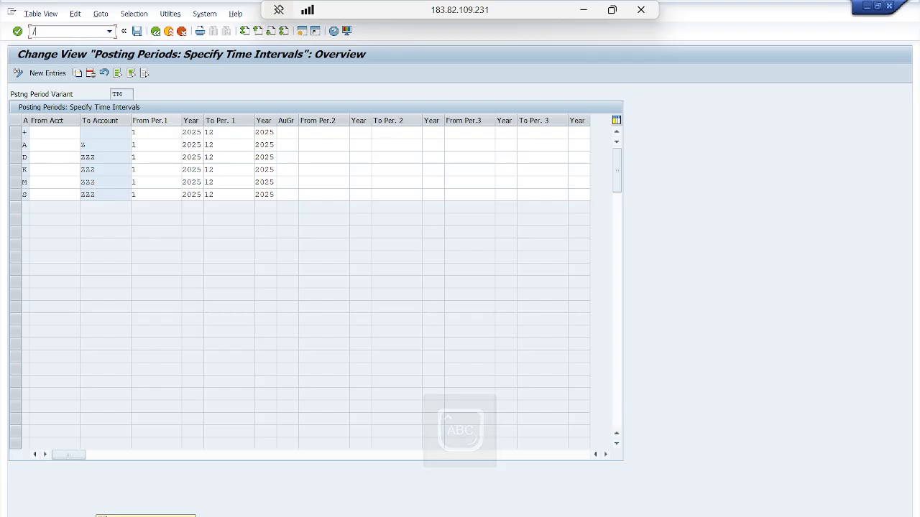
{"action": "type", "text": "N"}
{"action": "type", "text": "T"}
{"action": "type", "text": "NSC"}
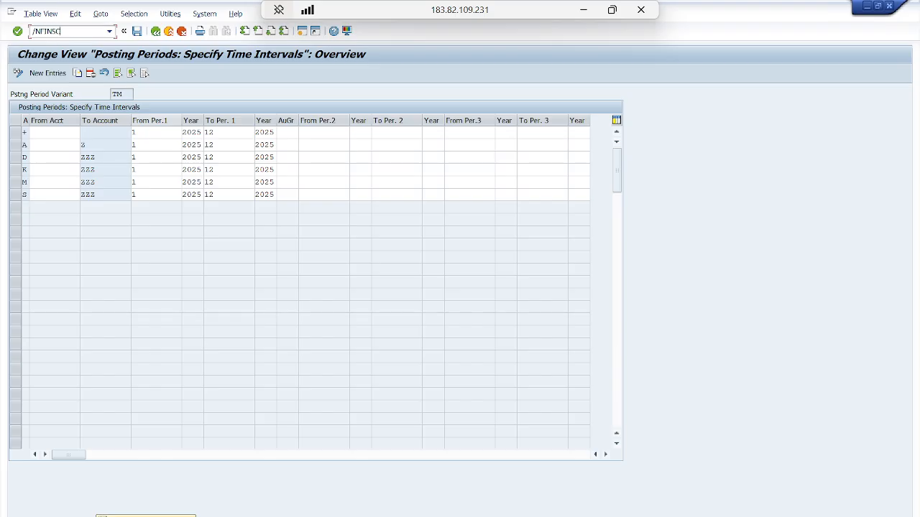
{"action": "type", "text": "_LEDGER"}
{"action": "key", "text": "Return"}
{"action": "key", "text": "Return"}
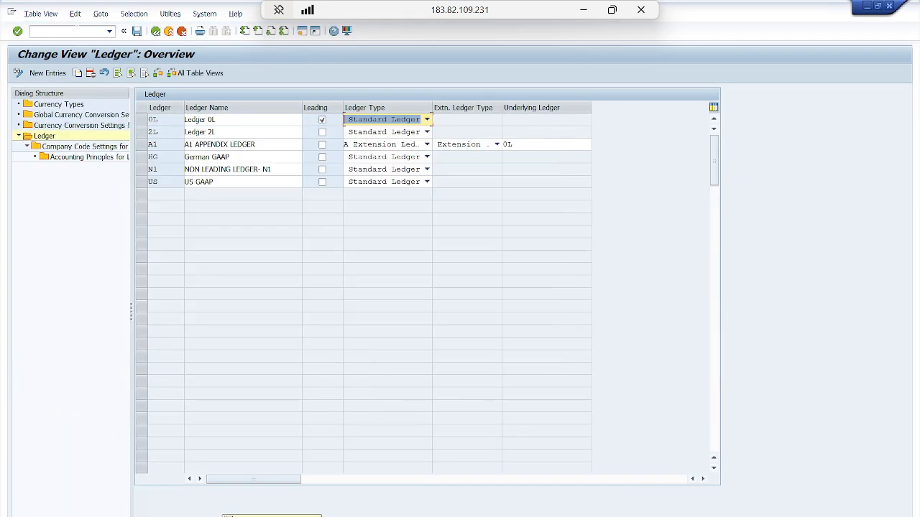
Select ledger A1 (A1 APPENDIX LEDGER) and open its company code settings
{"action": "left_click", "coordinate": [142, 147]}
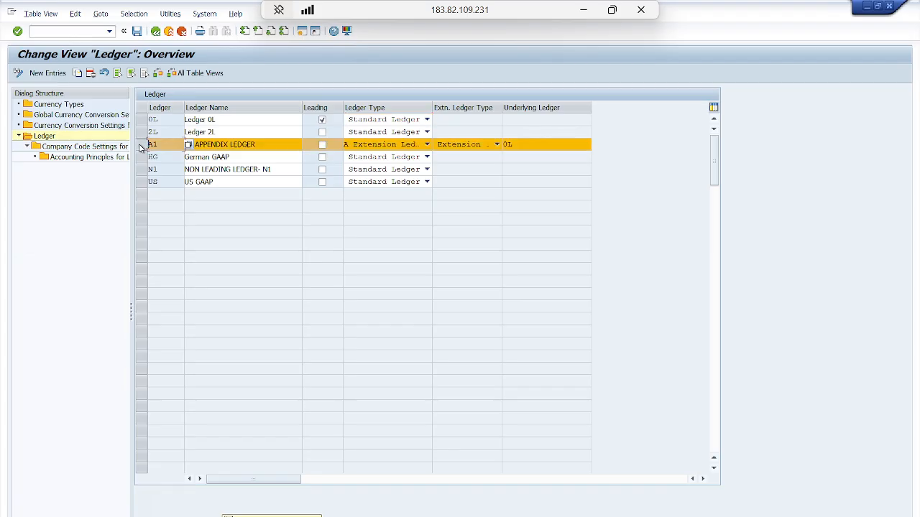
{"action": "double_click", "coordinate": [94, 148]}
{"action": "key", "text": "Return"}
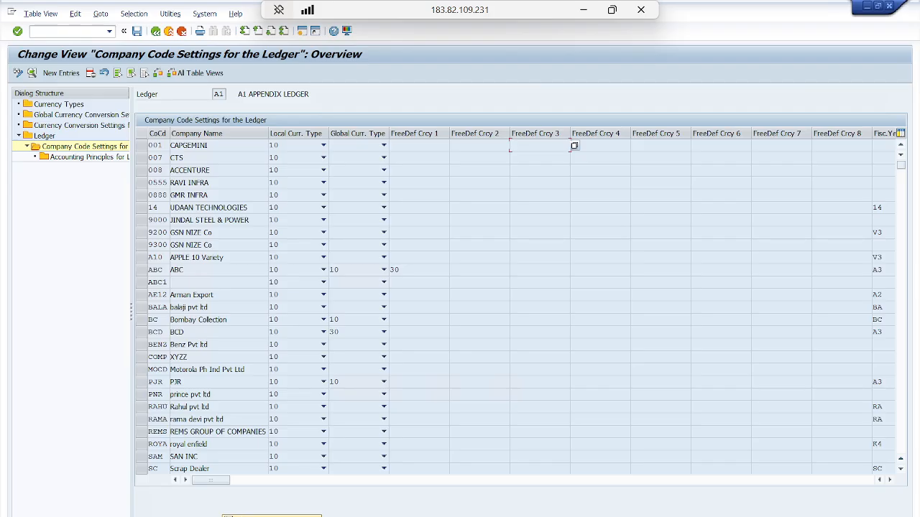
Locate company code TM in the company code settings of ledger A1, set its posting variant to TM and save
{"action": "left_click", "coordinate": [272, 515]}
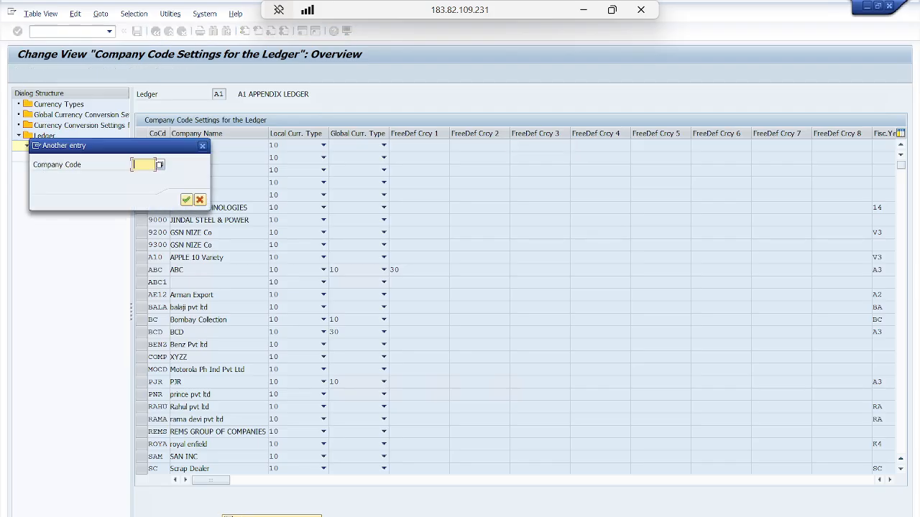
{"action": "type", "text": "TM"}
{"action": "key", "text": "Return"}
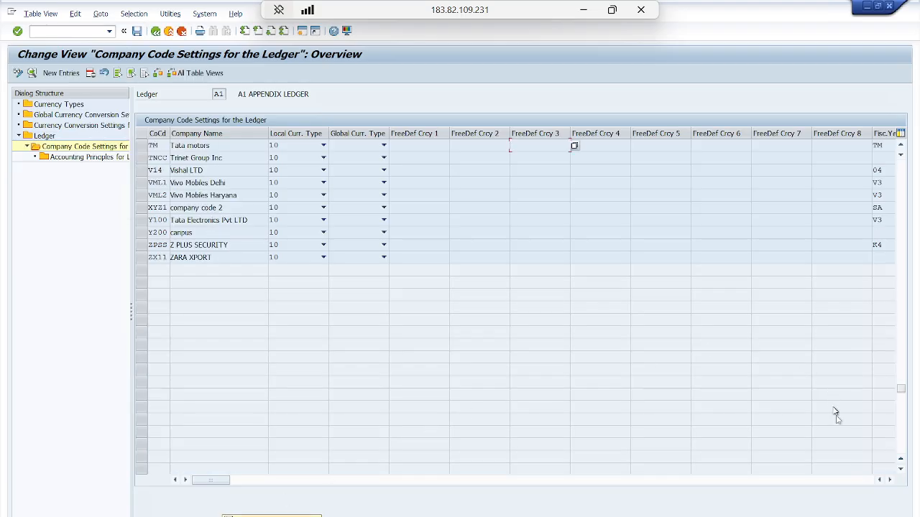
{"action": "left_click", "coordinate": [889, 481]}
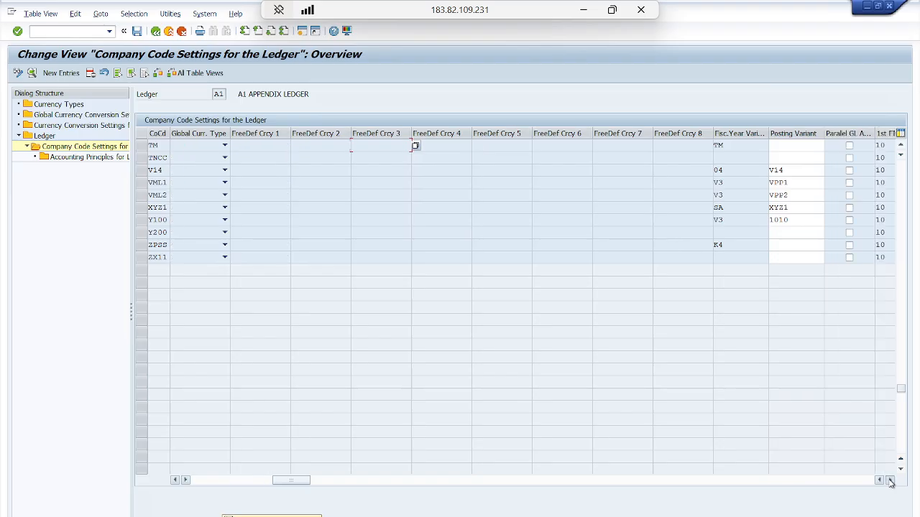
{"action": "left_click", "coordinate": [890, 481]}
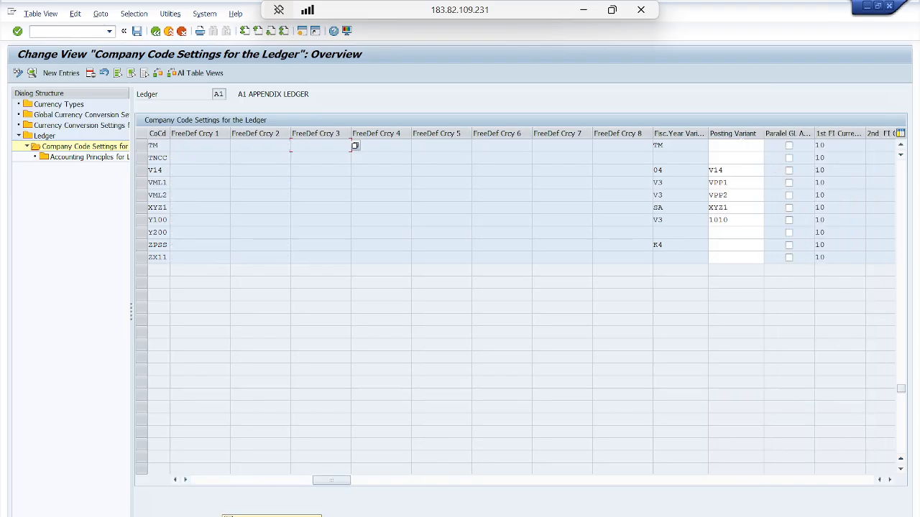
{"action": "left_click", "coordinate": [733, 145]}
{"action": "type", "text": "TM"}
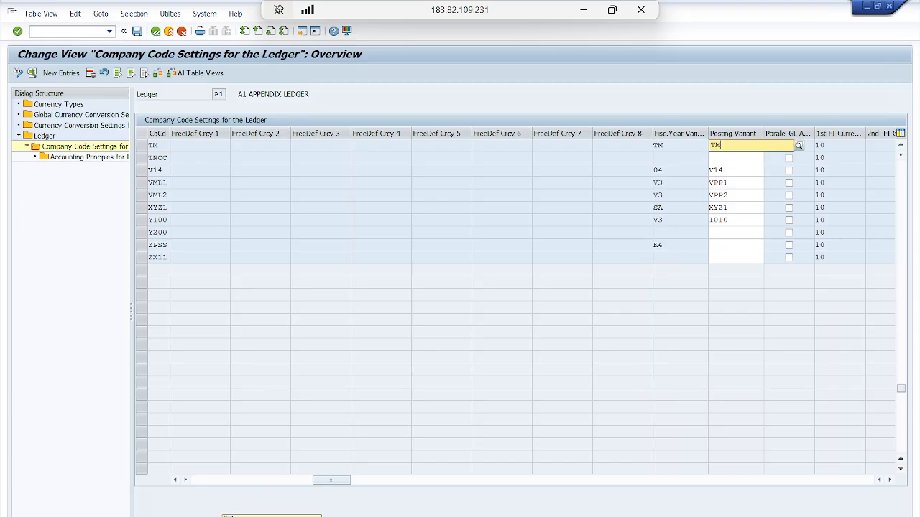
{"action": "key", "text": "Return"}
{"action": "left_click", "coordinate": [138, 32]}
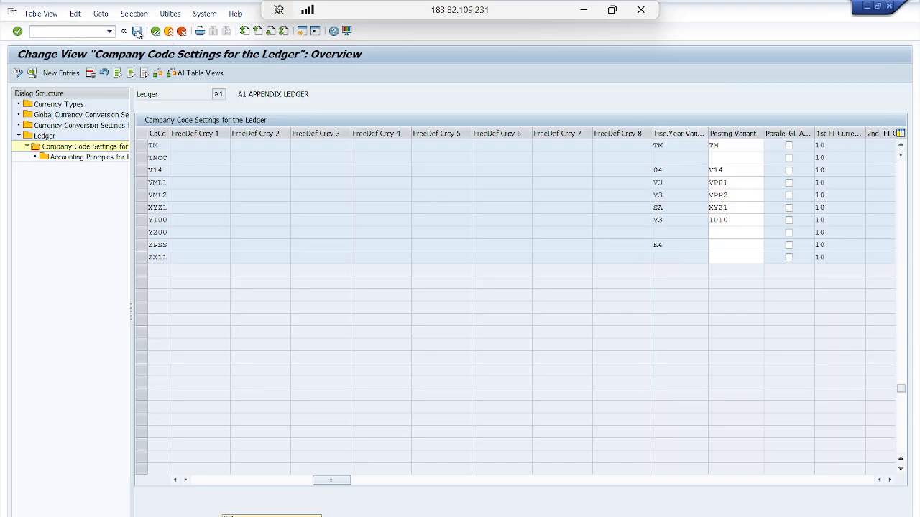
{"action": "key", "text": "Return"}
{"action": "key", "text": "Return"}
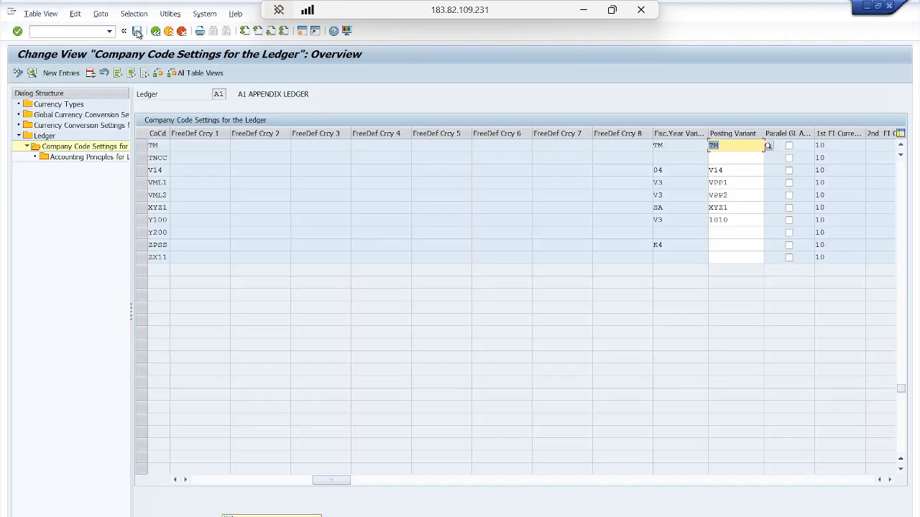
Return to the G/L account document session, close the error long text, then simulate and post the document
{"action": "key", "text": "alt+Tab"}
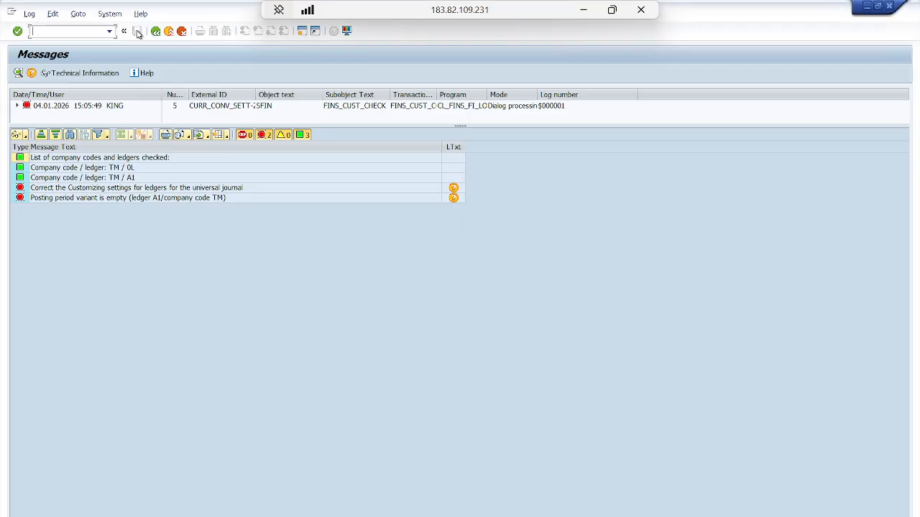
{"action": "key", "text": "alt+Tab"}
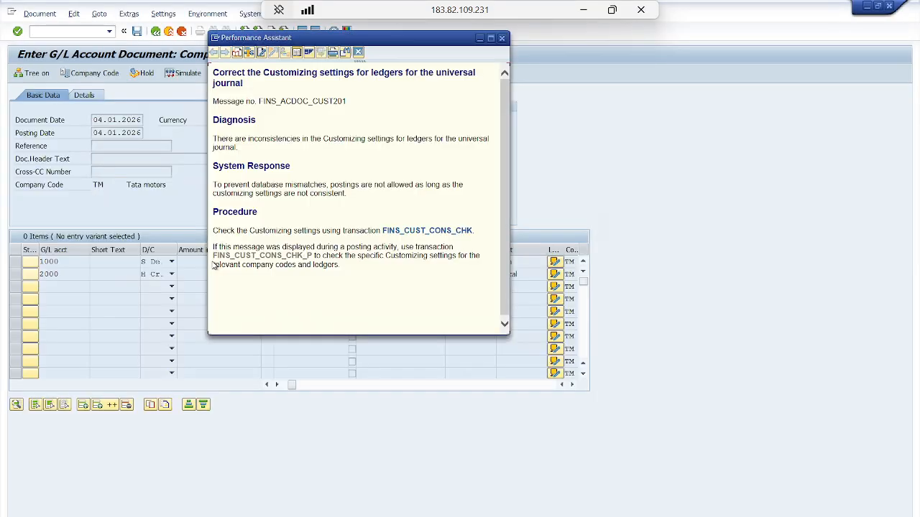
{"action": "key", "text": "Escape"}
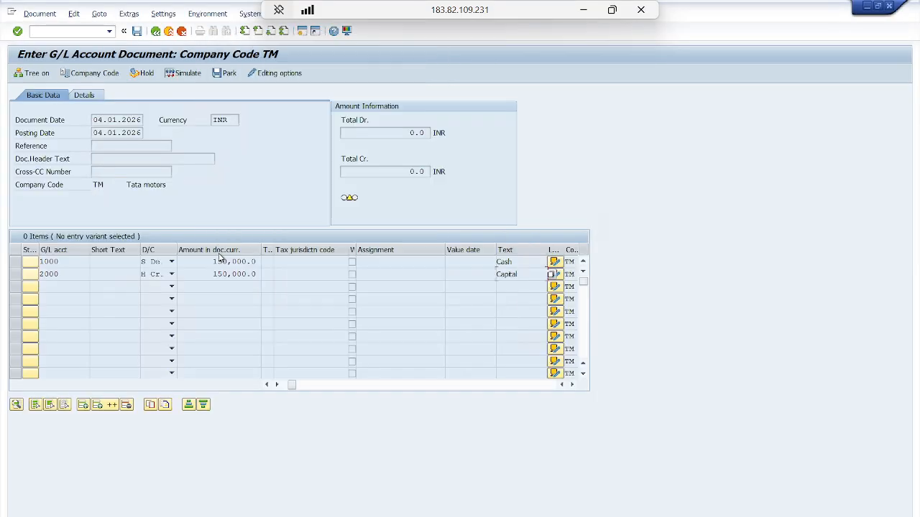
{"action": "left_click", "coordinate": [181, 75]}
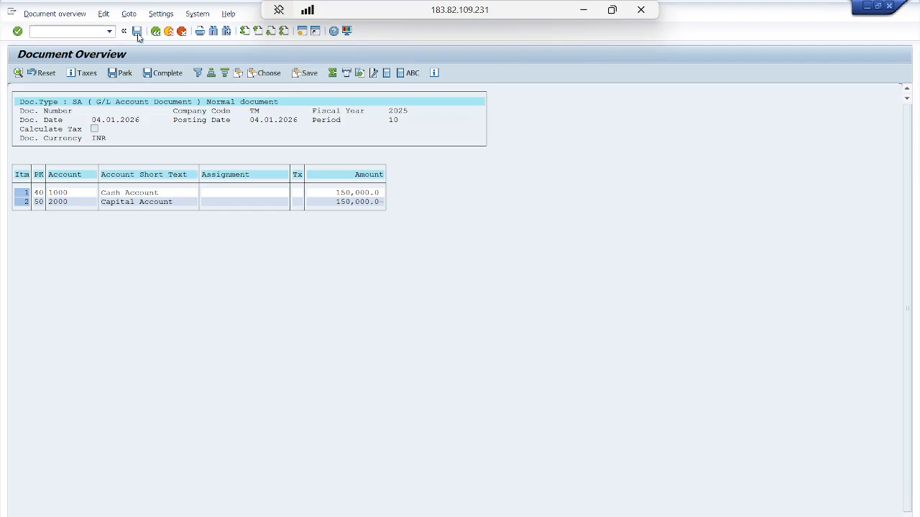
{"action": "left_click", "coordinate": [138, 32]}
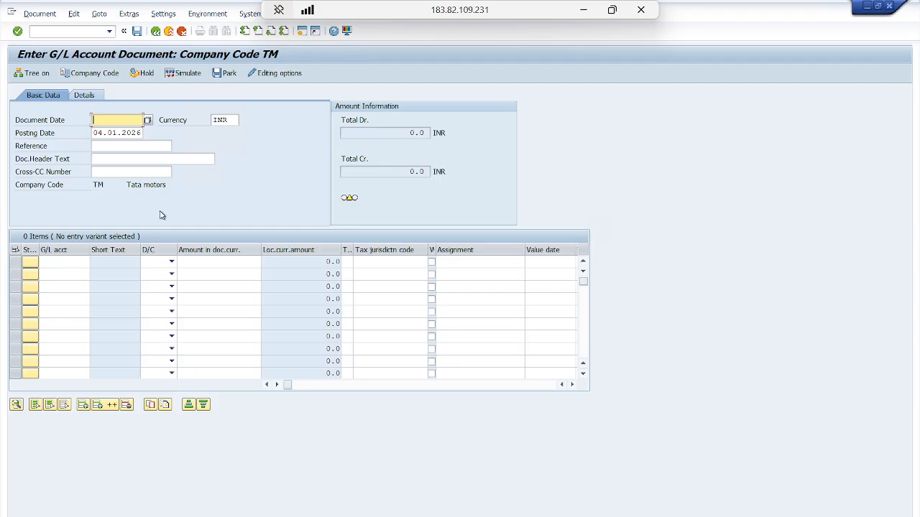
Display the document just posted for company code TM, then open transaction FB03
{"action": "left_click", "coordinate": [47, 13]}
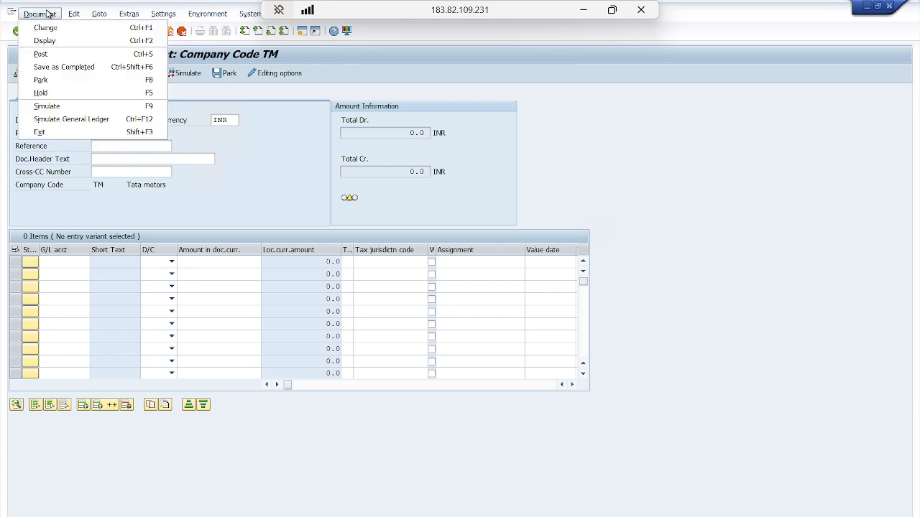
{"action": "left_click", "coordinate": [59, 41]}
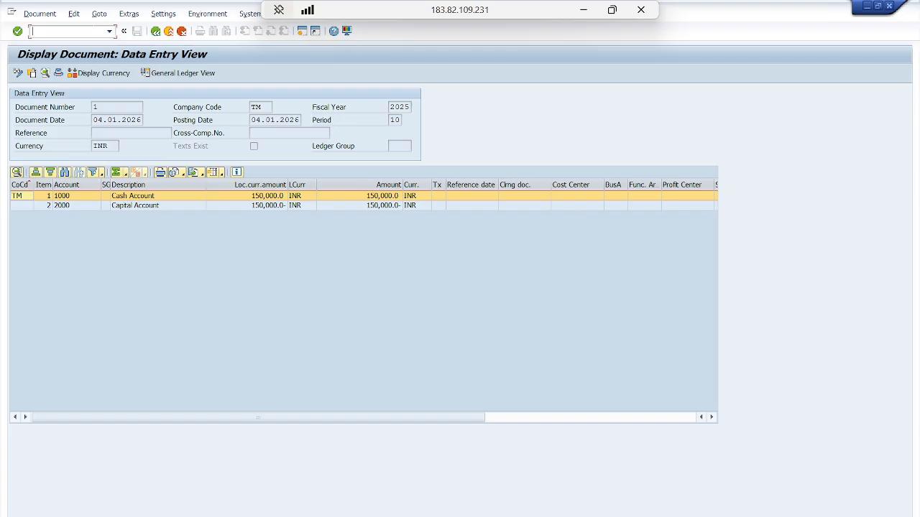
{"action": "type", "text": "/"}
{"action": "type", "text": "NE"}
{"action": "key", "text": "BackSpace"}
{"action": "type", "text": "FB03"}
{"action": "key", "text": "Return"}
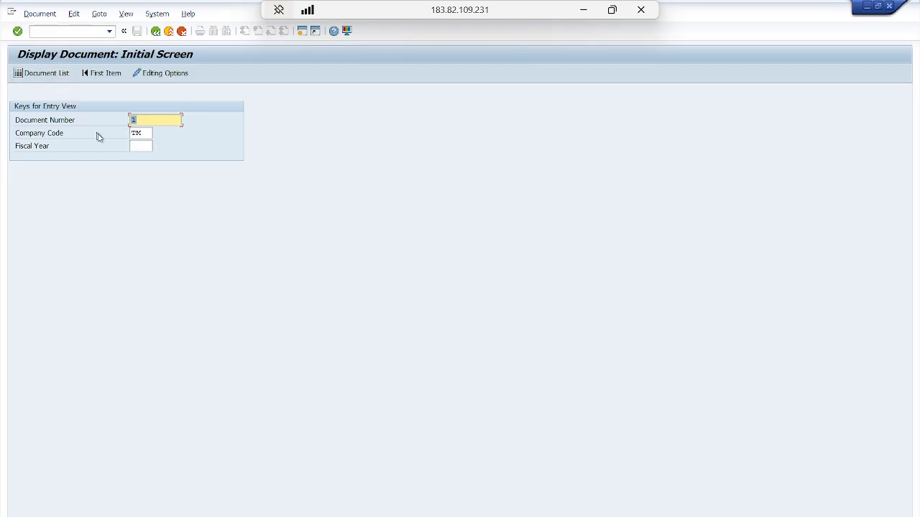
Enter fiscal year 2025, run the document list for company code TM and ledger 0L, and open the listed document
{"action": "left_click", "coordinate": [140, 146]}
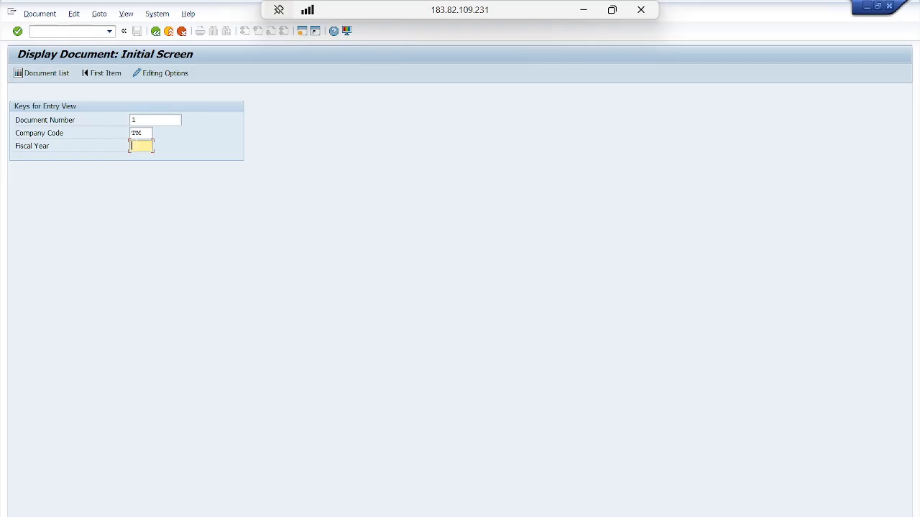
{"action": "type", "text": "2025"}
{"action": "left_click", "coordinate": [38, 76]}
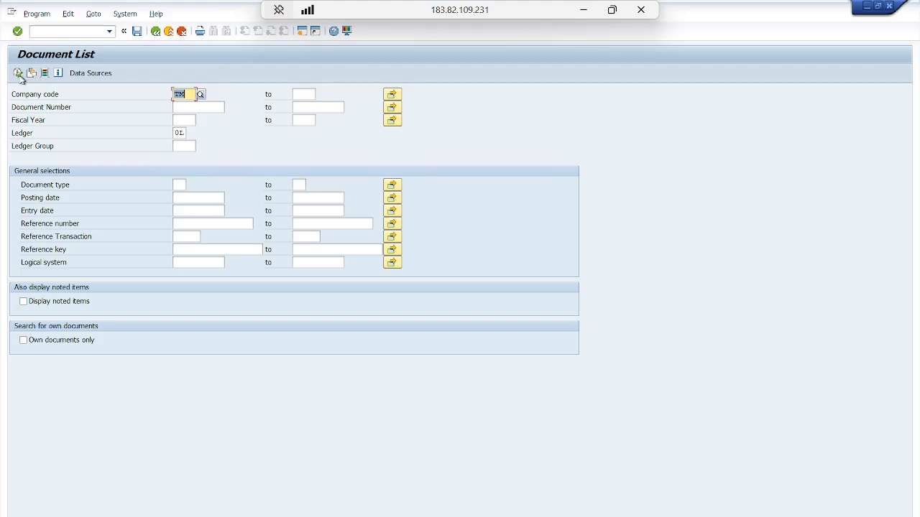
{"action": "left_click", "coordinate": [18, 74]}
{"action": "left_click", "coordinate": [18, 74]}
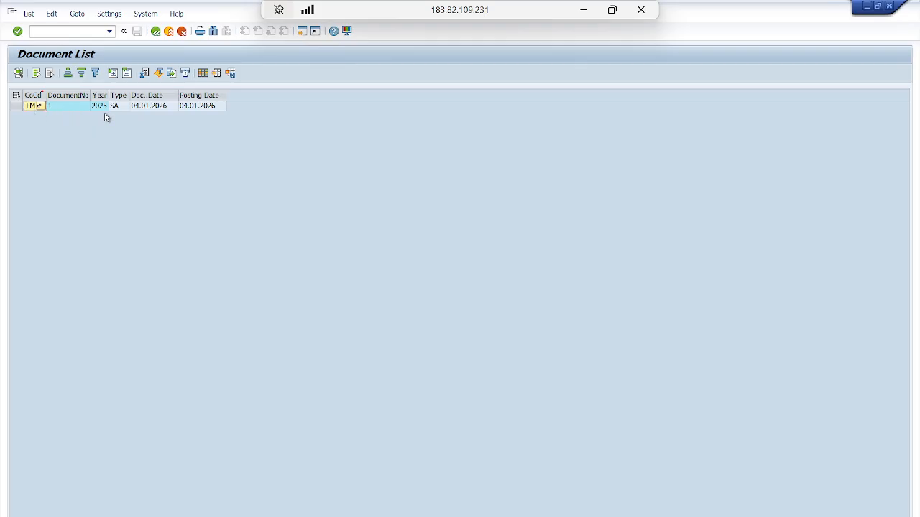
{"action": "double_click", "coordinate": [154, 107]}
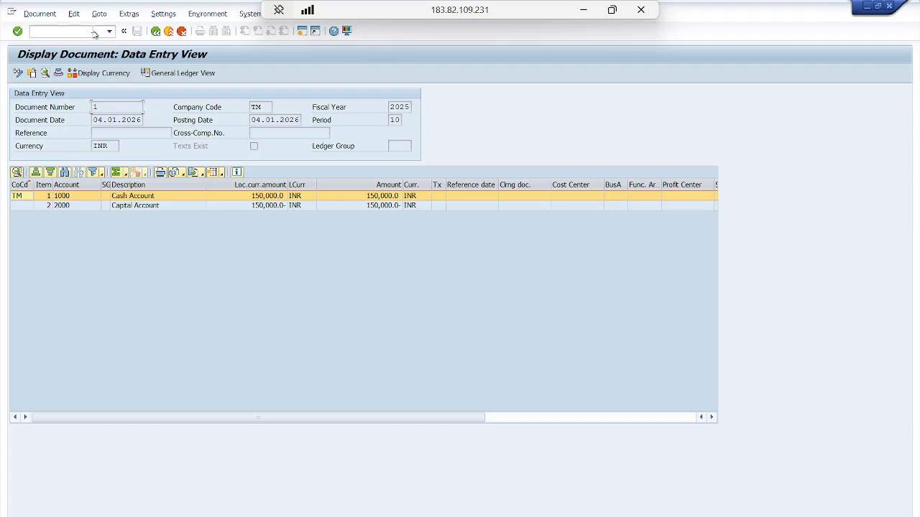
Open transaction FBL3N and display the open line items of G/L account 1000 in company code TM
{"action": "type", "text": "/NFBL3N"}
{"action": "key", "text": "Return"}
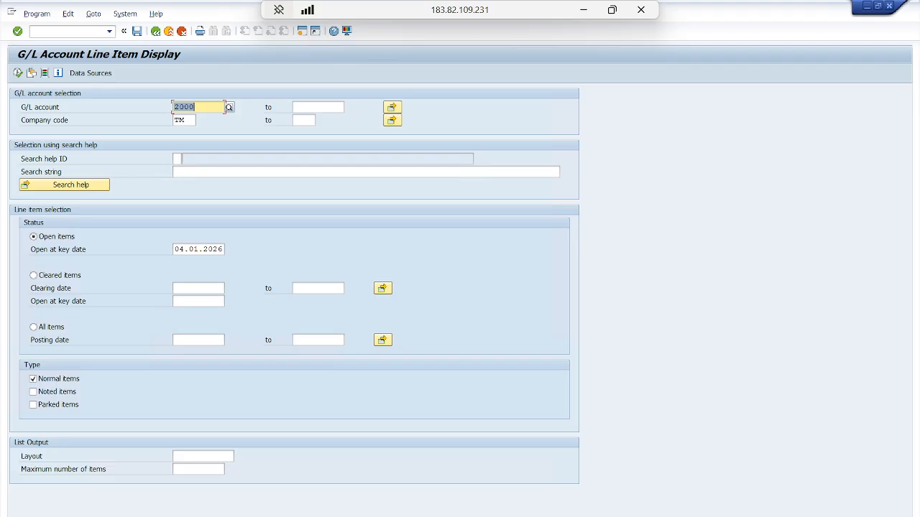
{"action": "key", "text": "BackSpace"}
{"action": "type", "text": "1"}
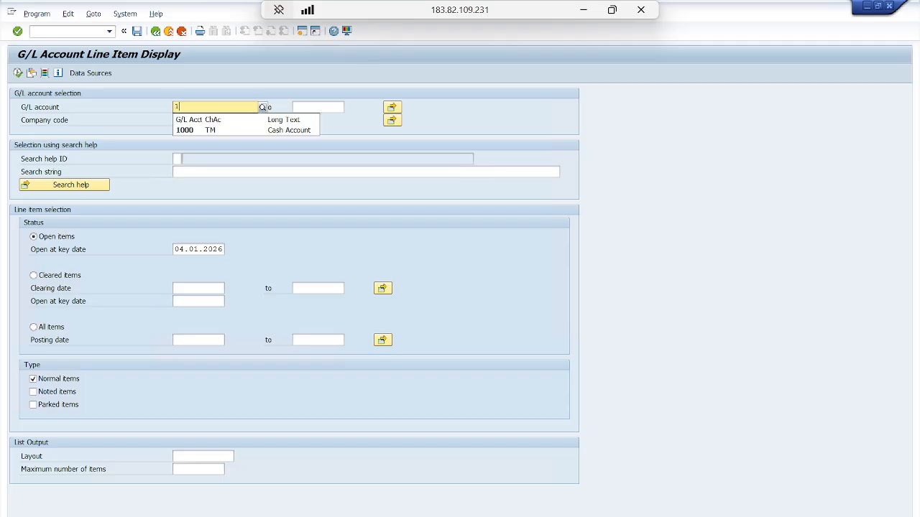
{"action": "type", "text": "000"}
{"action": "left_click", "coordinate": [192, 130]}
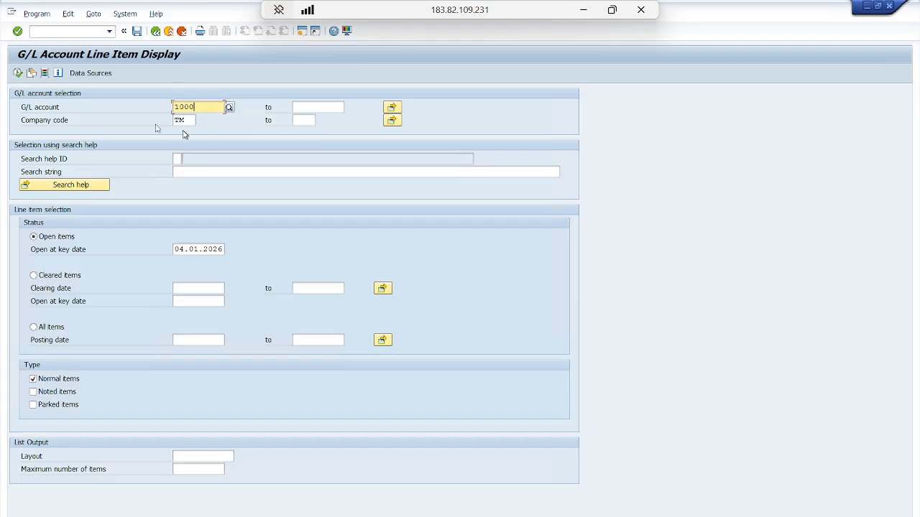
{"action": "left_click", "coordinate": [18, 73]}
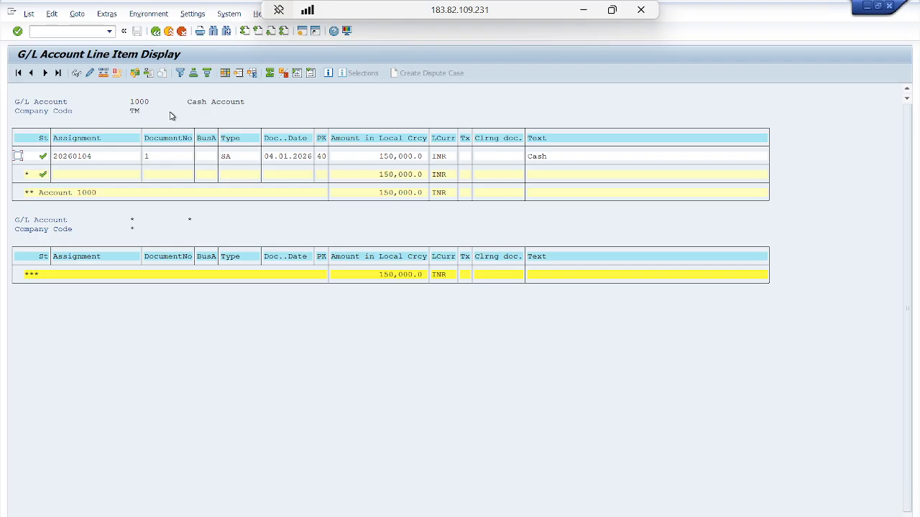
Extend the line item selection to G/L accounts 1000 to 2000, display the items, and exit to SAP Easy Access
{"action": "left_click", "coordinate": [157, 32]}
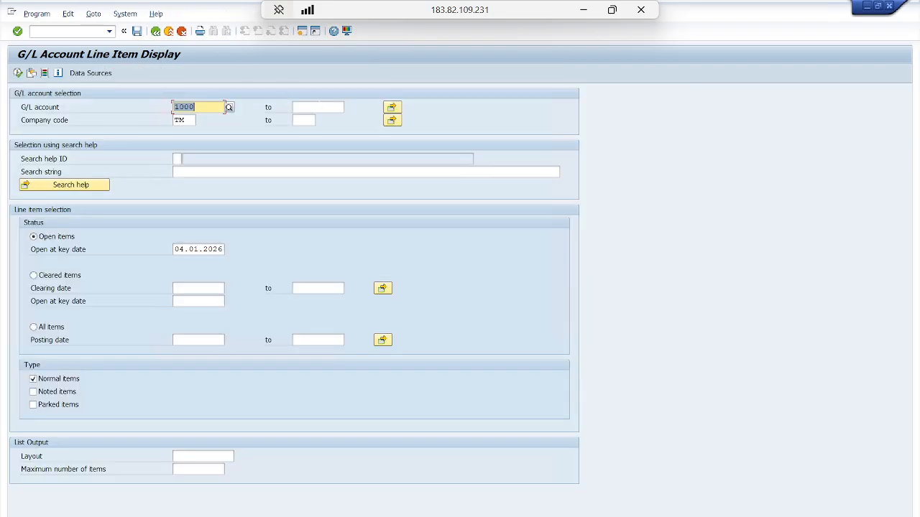
{"action": "key", "text": "Tab"}
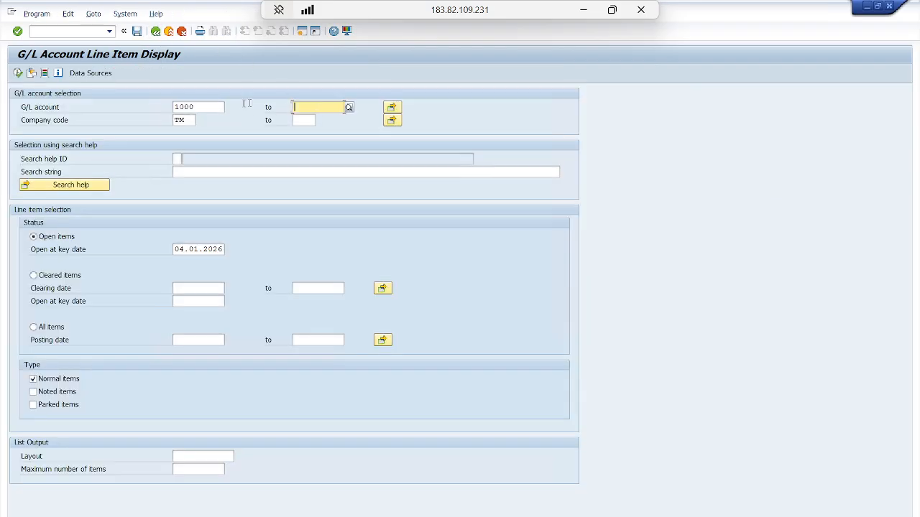
{"action": "type", "text": "2000"}
{"action": "key", "text": "Down"}
{"action": "key", "text": "Return"}
{"action": "left_click", "coordinate": [17, 74]}
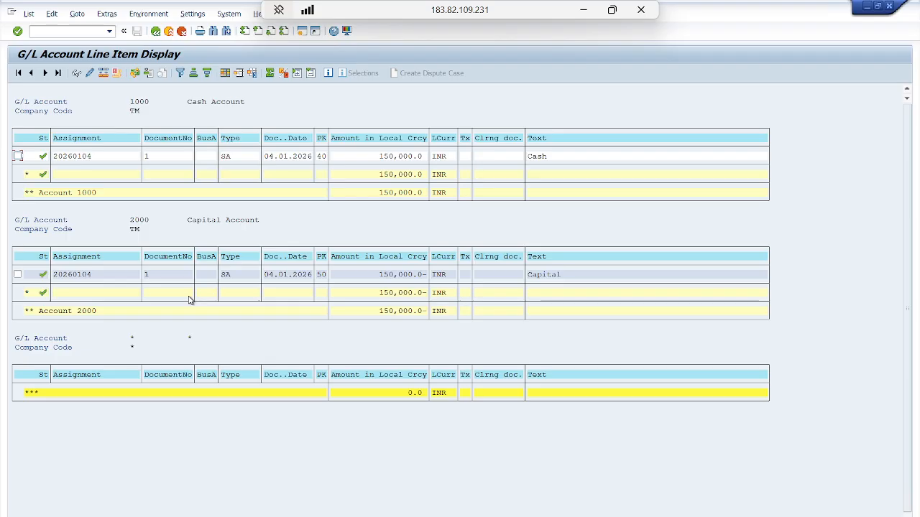
{"action": "left_click", "coordinate": [156, 32]}
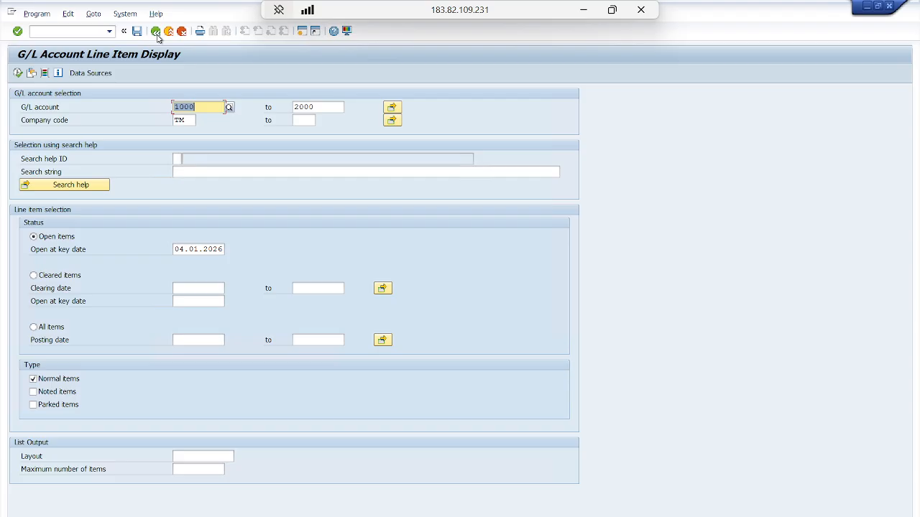
{"action": "left_click", "coordinate": [156, 32]}
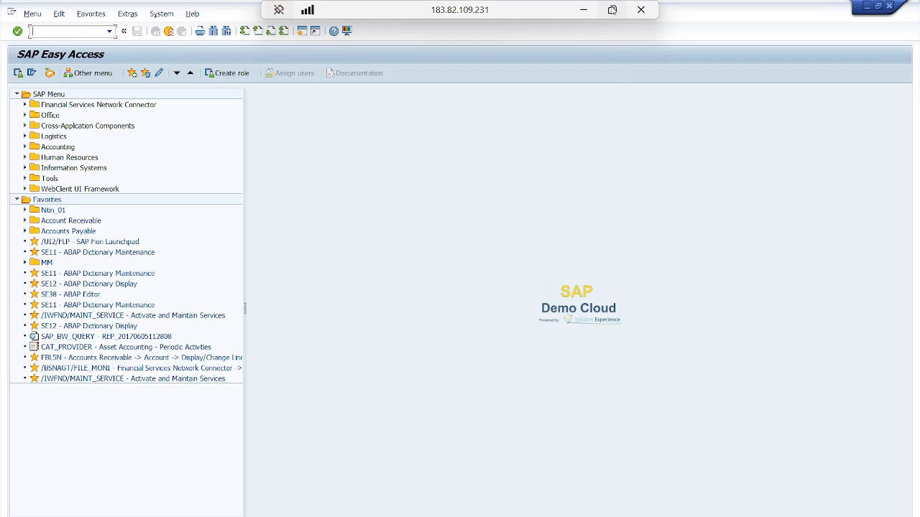
Restore the remote desktop window to a smaller size, switch to the Google Meet call and stop presenting the screen
{"action": "left_click", "coordinate": [612, 10]}
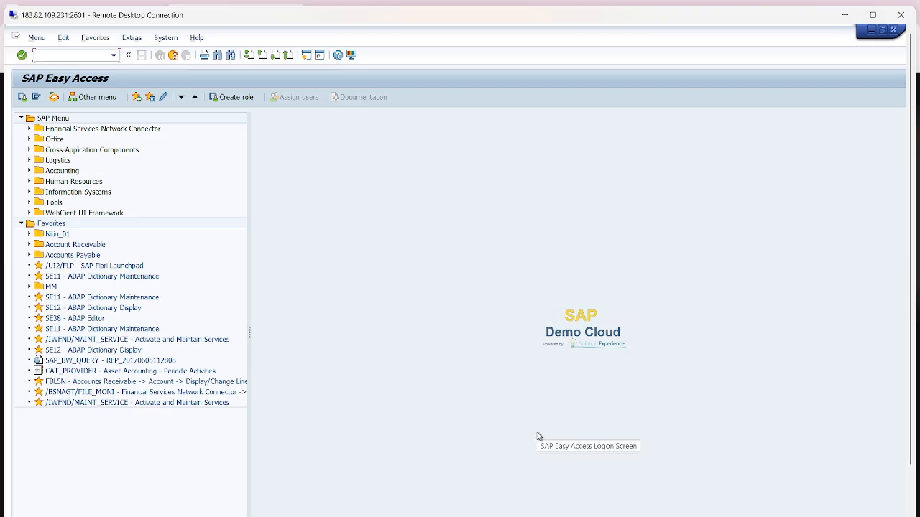
{"action": "mouse_move", "coordinate": [592, 516]}
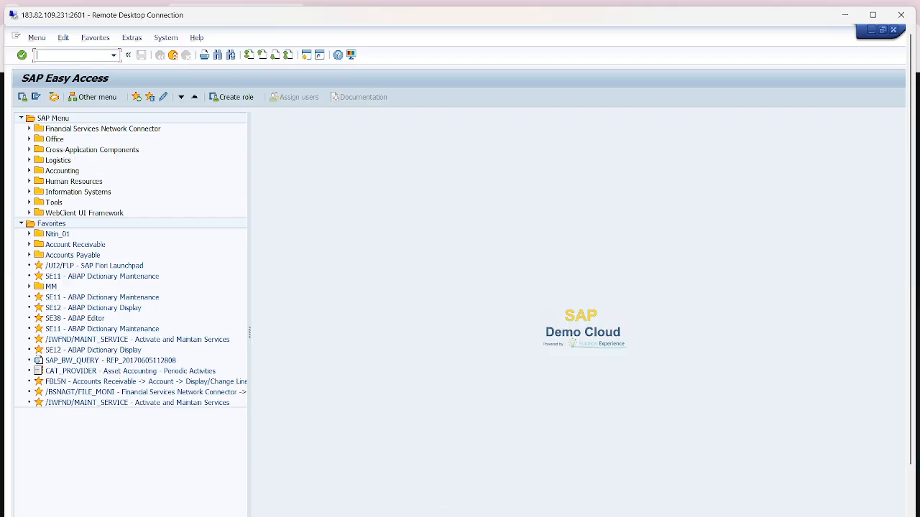
{"action": "mouse_move", "coordinate": [672, 516]}
{"action": "left_click", "coordinate": [607, 493]}
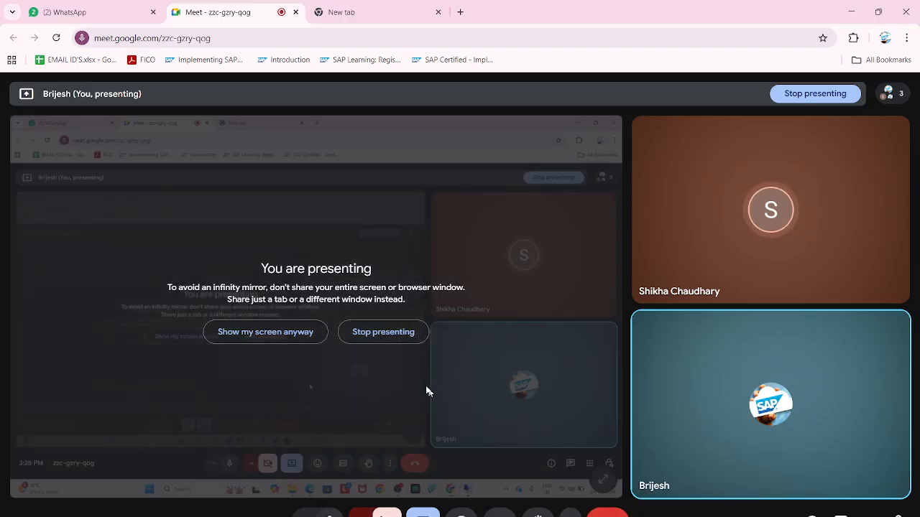
{"action": "left_click", "coordinate": [383, 332]}
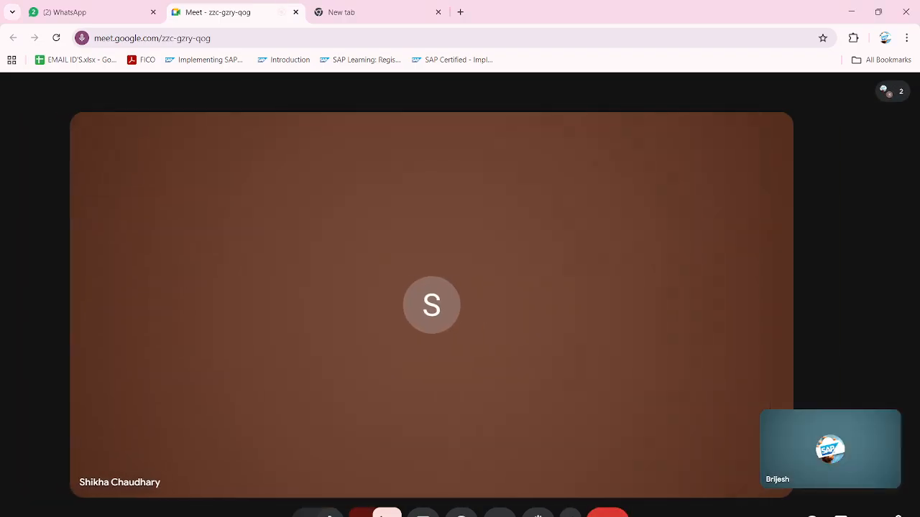
{"action": "mouse_move", "coordinate": [569, 514]}
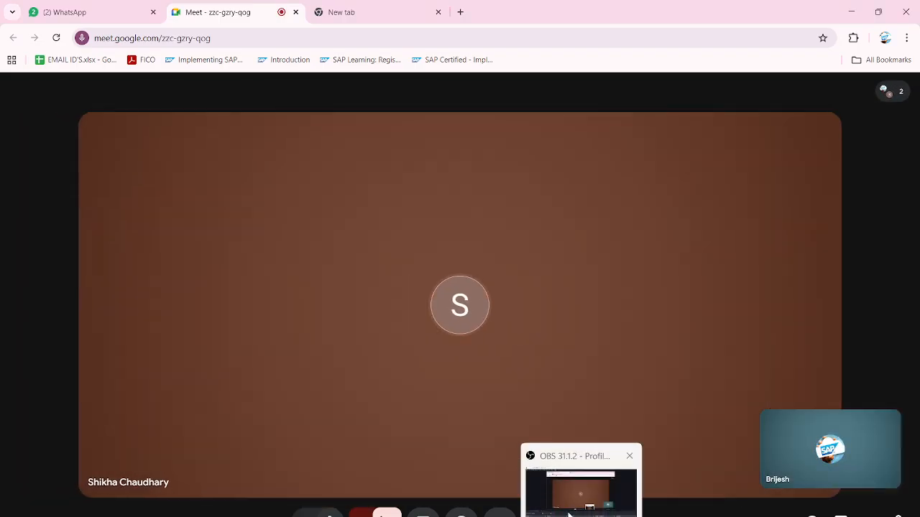